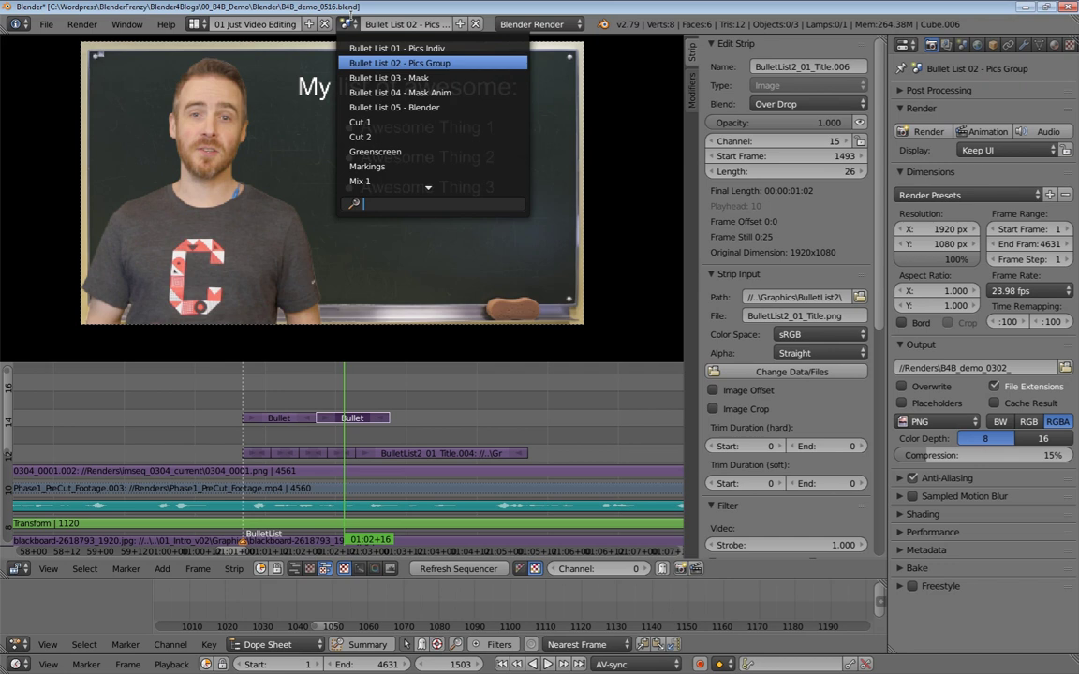
- Switch to the scene Bullet List 03 - Mask
{"action": "left_click", "coordinate": [461, 80]}
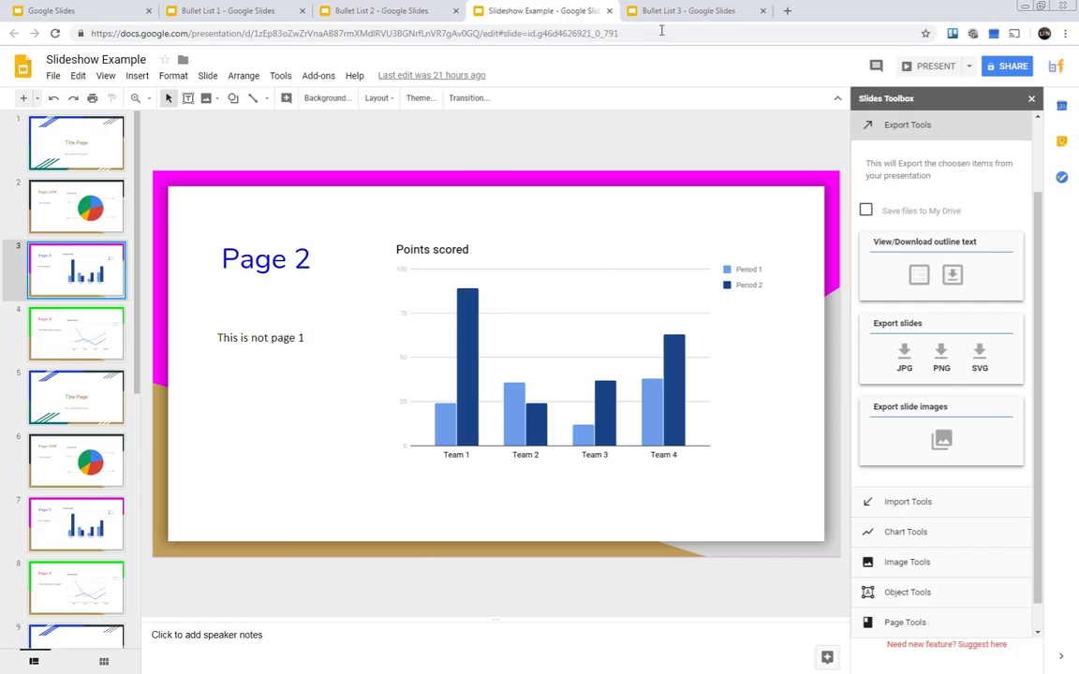
- In the Google Slides presentation Bullet List 3, duplicate the slide and clear the copy's background picture using the background color setting
{"action": "left_click", "coordinate": [676, 14]}
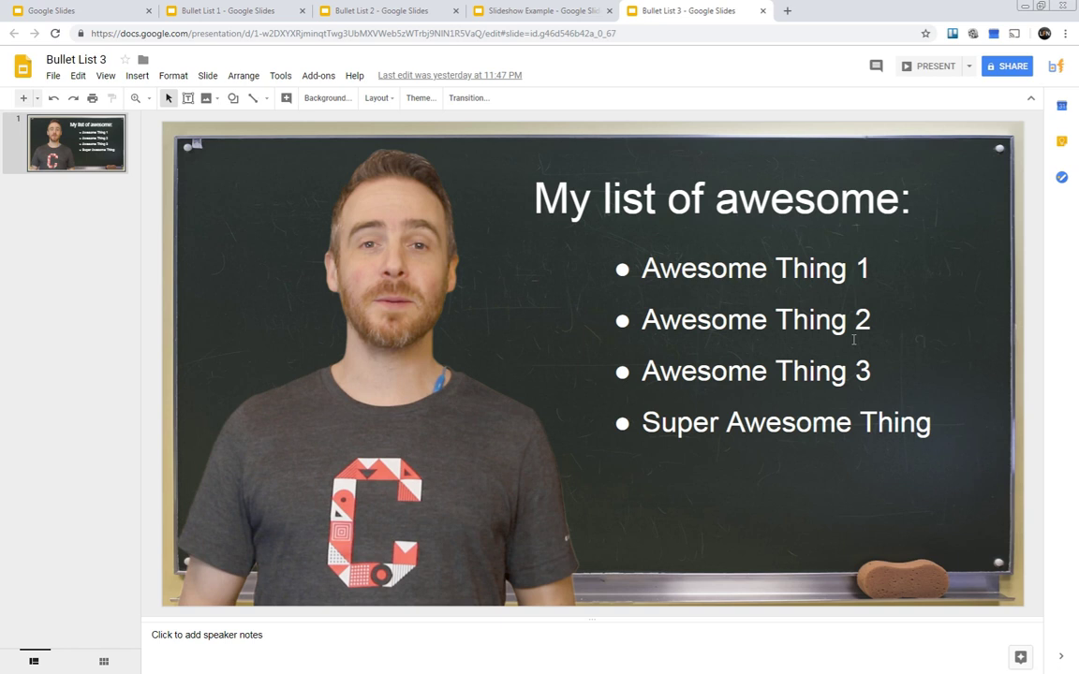
{"action": "left_click_drag", "start_coordinate": [58, 166], "coordinate": [86, 280], "text": "ctrl"}
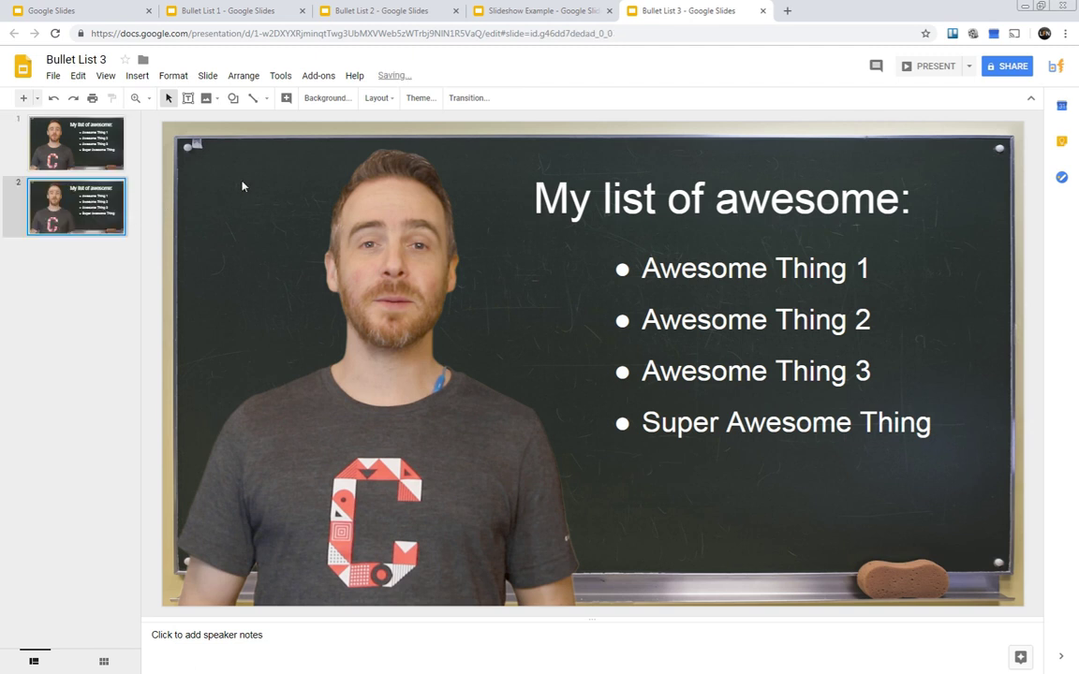
{"action": "left_click", "coordinate": [319, 98]}
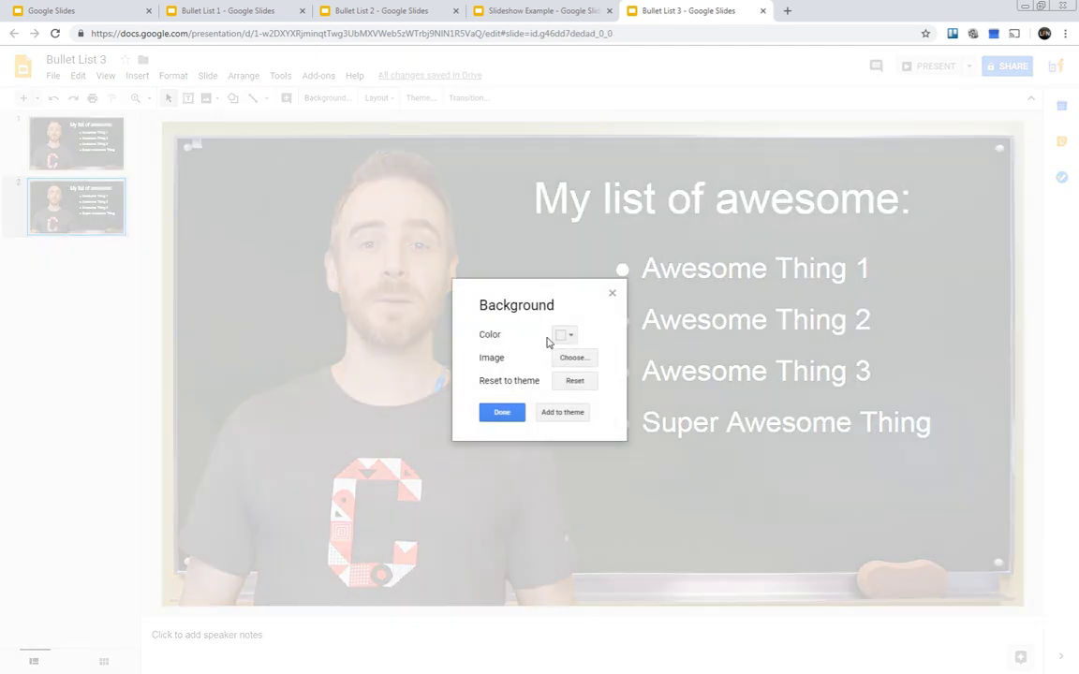
{"action": "left_click", "coordinate": [564, 334]}
{"action": "left_click", "coordinate": [558, 381]}
{"action": "left_click", "coordinate": [501, 412]}
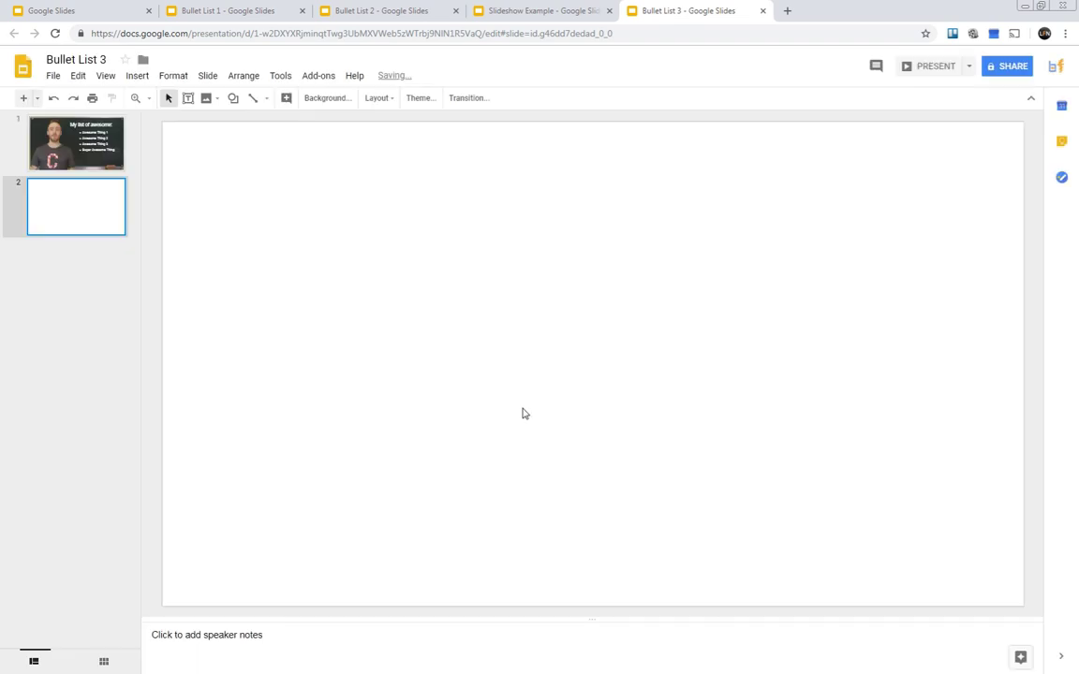
- Bring up the PNG image download option for the current slide and switch back to Blender
{"action": "left_click", "coordinate": [44, 78]}
{"action": "mouse_move", "coordinate": [106, 207]}
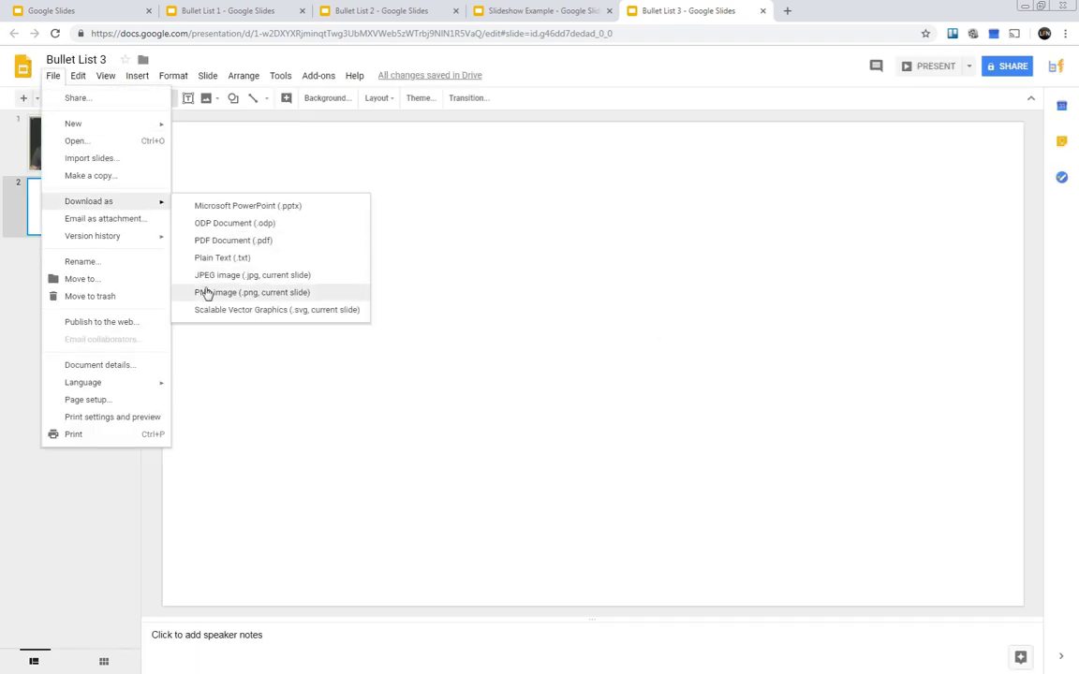
{"action": "left_click", "coordinate": [1024, 7]}
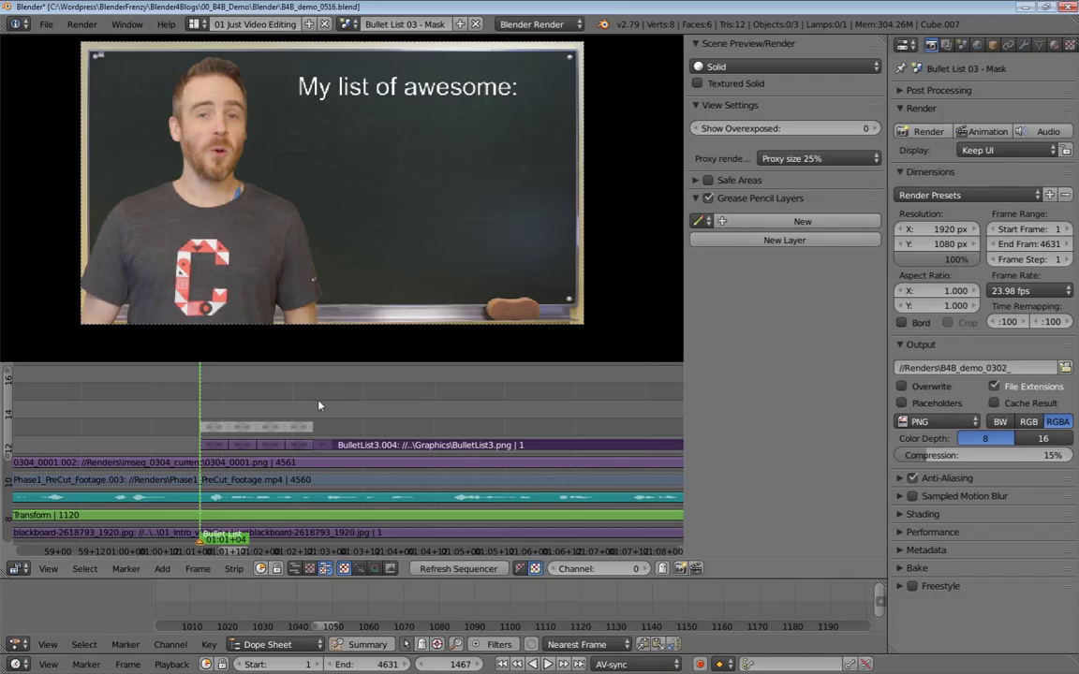
- Unmute the color mask strips on channel 14 above the bullet list strips
{"action": "mouse_move", "coordinate": [320, 404]}
{"action": "middle_mouse_down", "text": "ctrl"}
{"action": "mouse_move", "coordinate": [349, 385]}
{"action": "mouse_move", "coordinate": [481, 428]}
{"action": "mouse_move", "coordinate": [466, 459]}
{"action": "middle_mouse_up", "text": "ctrl"}
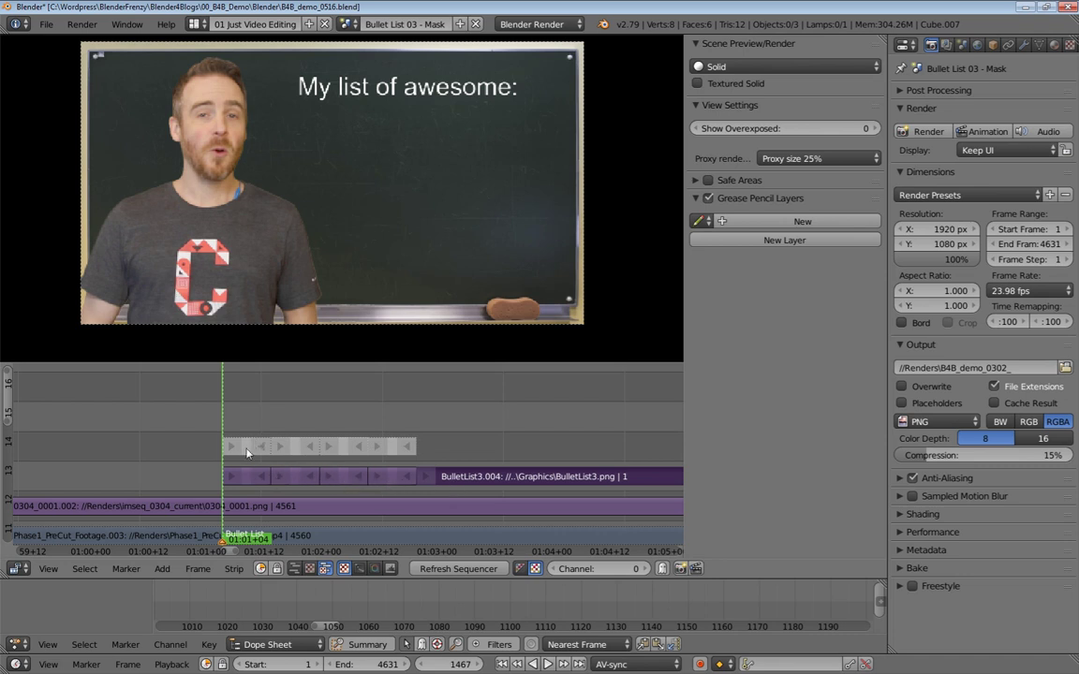
{"action": "middle_click_drag", "start_coordinate": [264, 448], "coordinate": [181, 422], "text": "ctrl"}
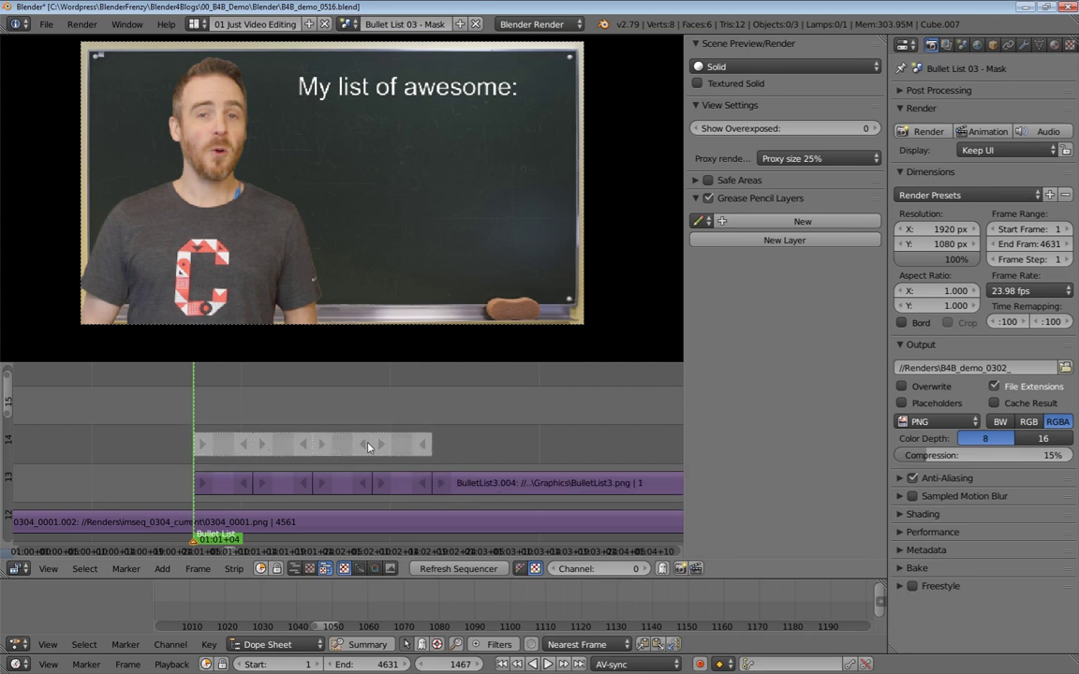
{"action": "key", "text": "alt+h"}
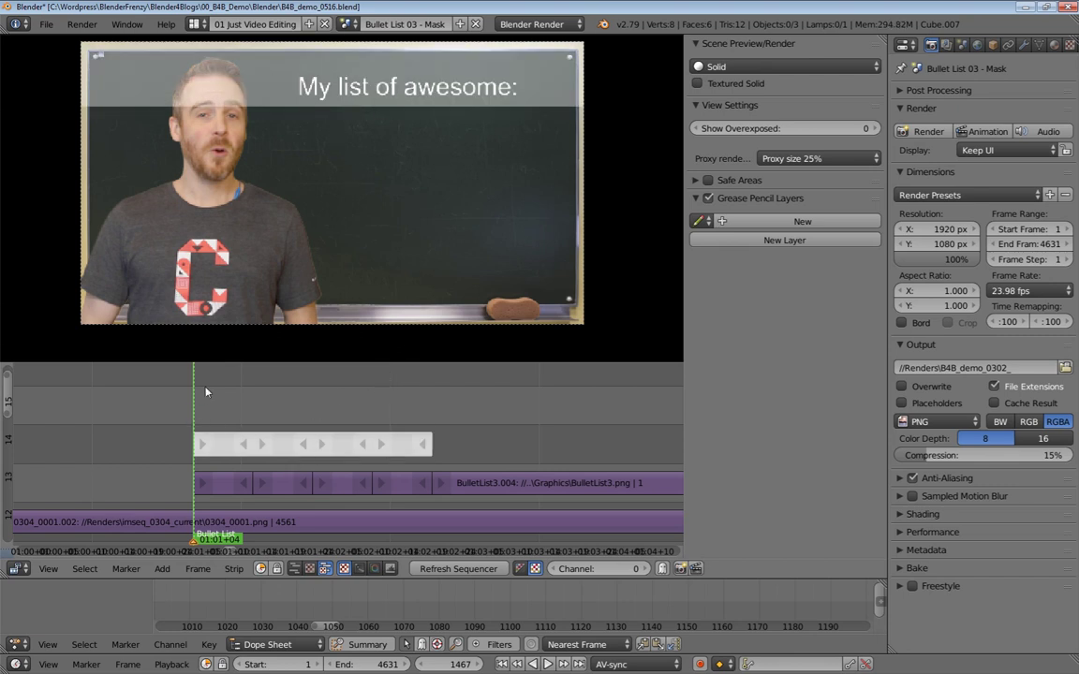
- Play and scrub through the strips to examine how the masks reveal the title and each bullet line
{"action": "key", "text": "alt+a"}
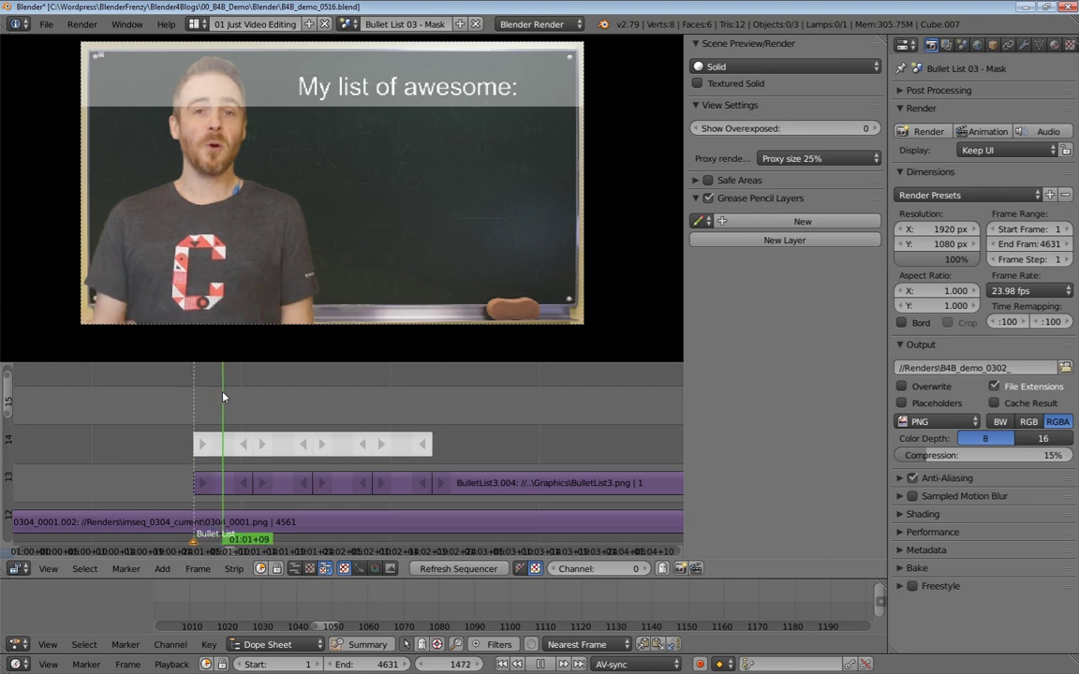
{"action": "key", "text": "alt+a"}
{"action": "left_click", "coordinate": [170, 400]}
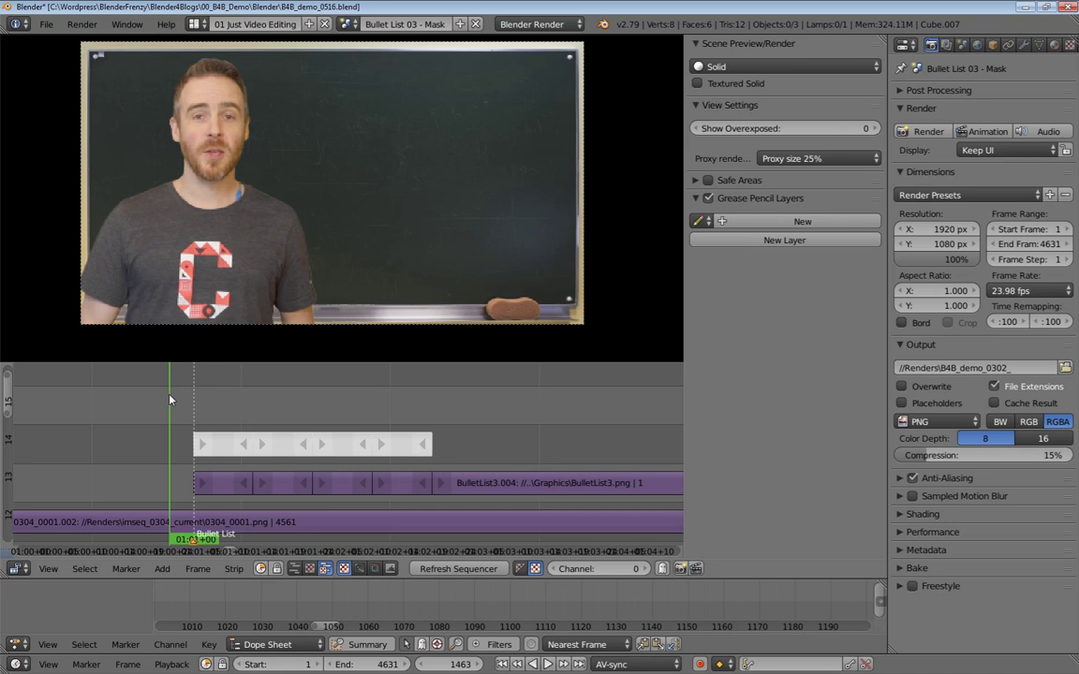
{"action": "left_click_drag", "start_coordinate": [182, 405], "coordinate": [211, 403]}
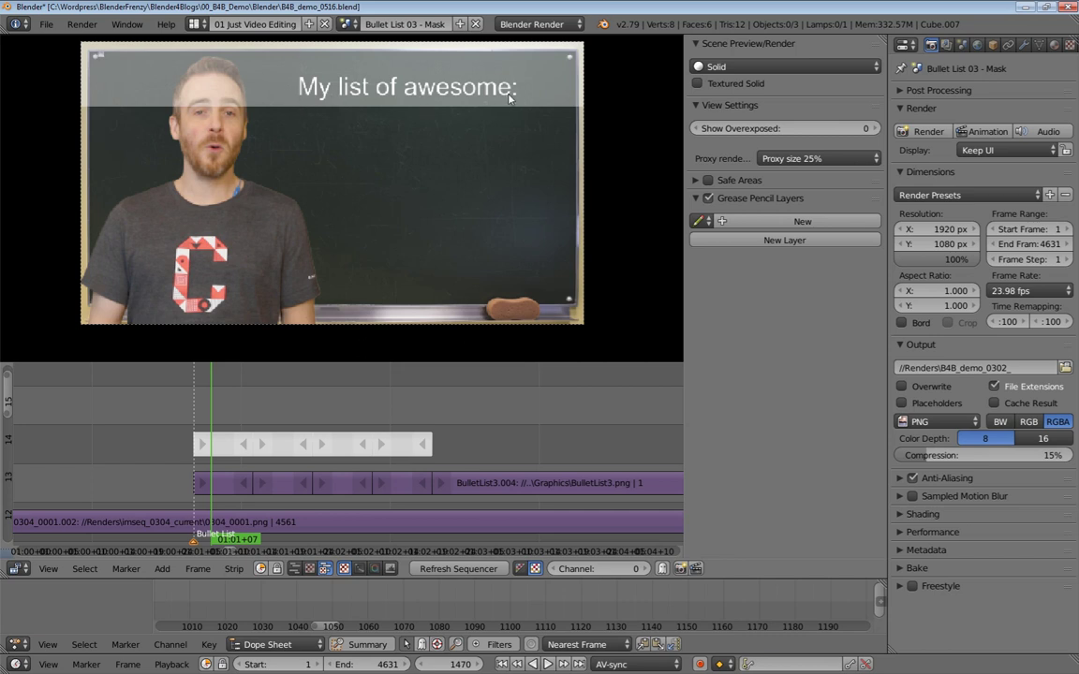
{"action": "left_click_drag", "start_coordinate": [225, 394], "coordinate": [275, 388]}
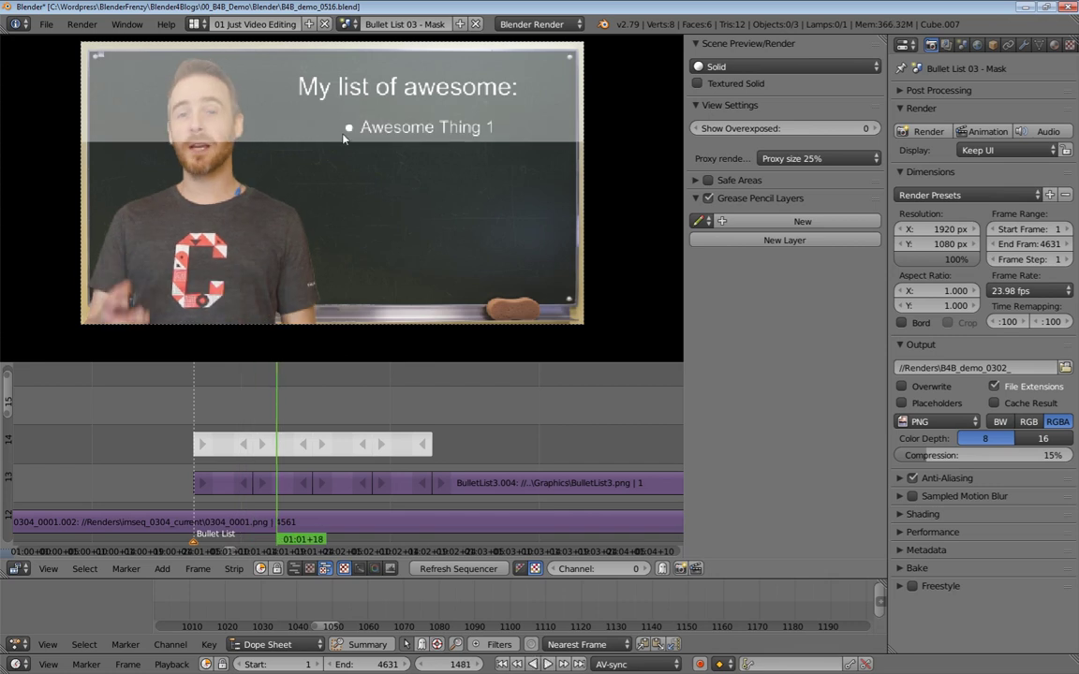
{"action": "key", "text": "alt+a"}
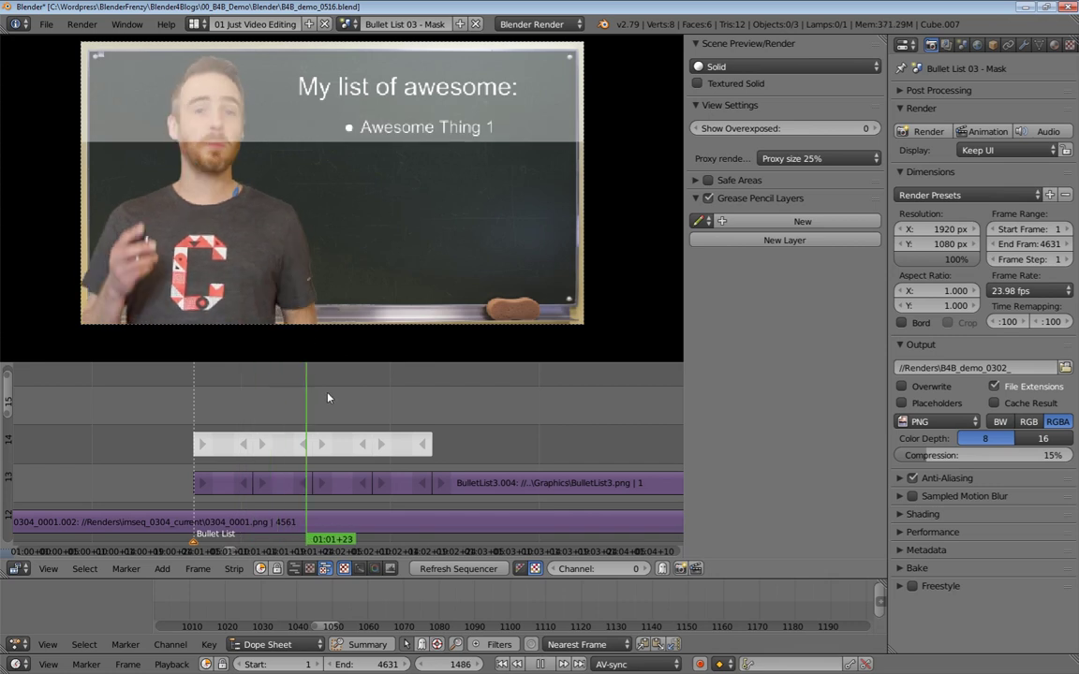
{"action": "key", "text": "alt+a"}
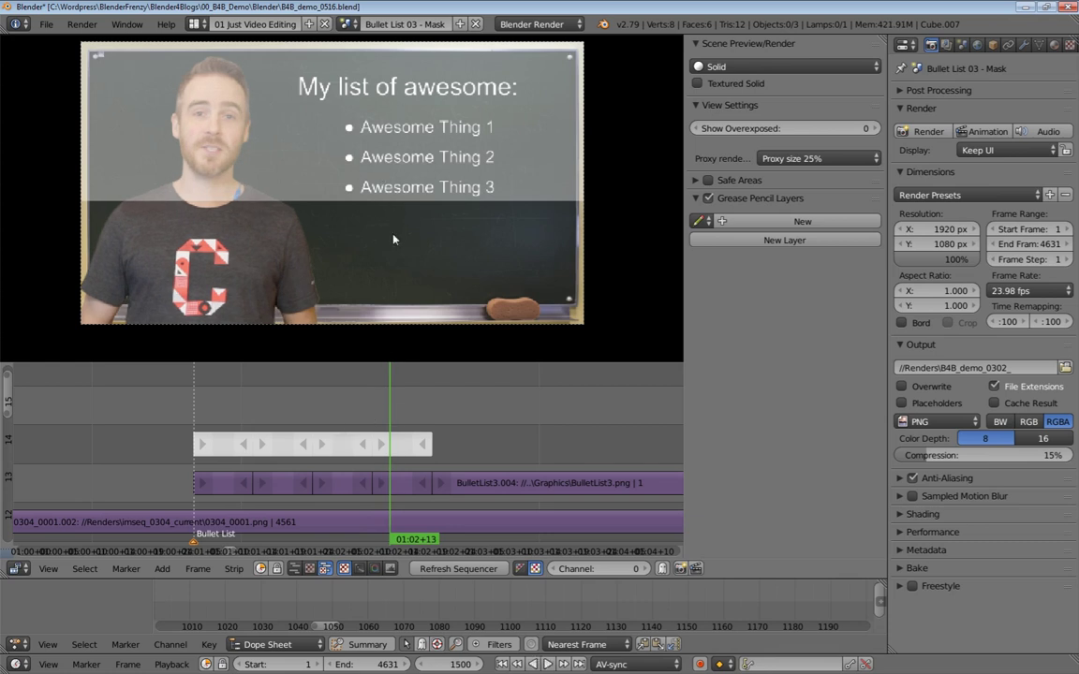
{"action": "key", "text": "alt+a"}
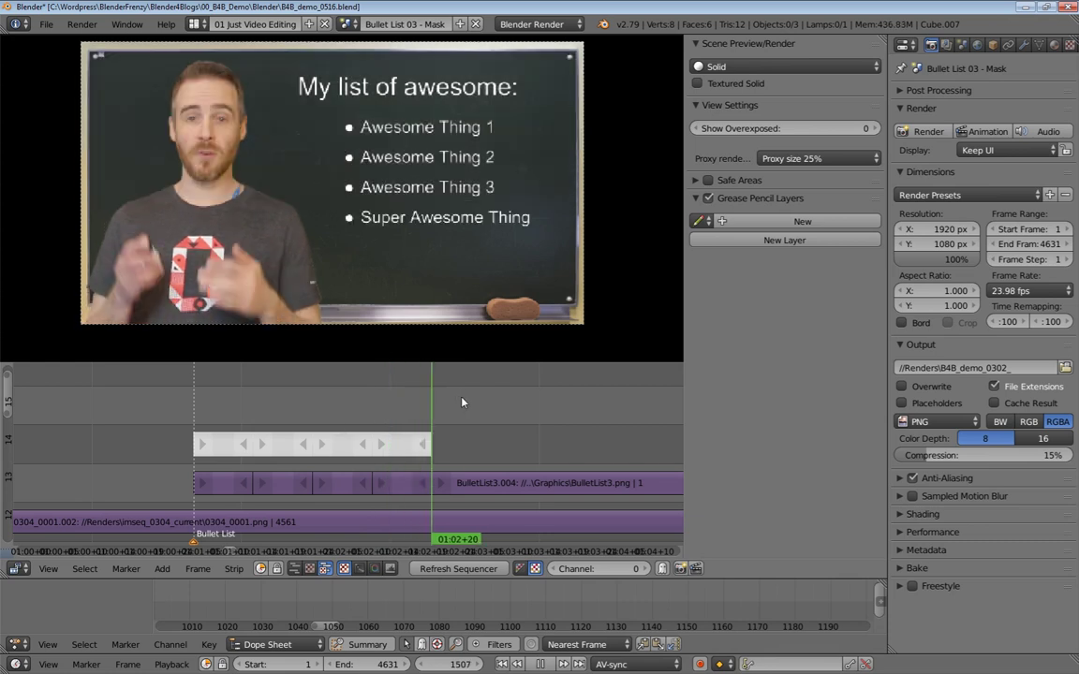
{"action": "key", "text": "alt+a"}
{"action": "left_click_drag", "start_coordinate": [496, 480], "coordinate": [526, 480]}
- Delete all mask strips and bullet list image strips on channels 13 and 14
{"action": "middle_click_drag", "start_coordinate": [573, 436], "coordinate": [316, 411]}
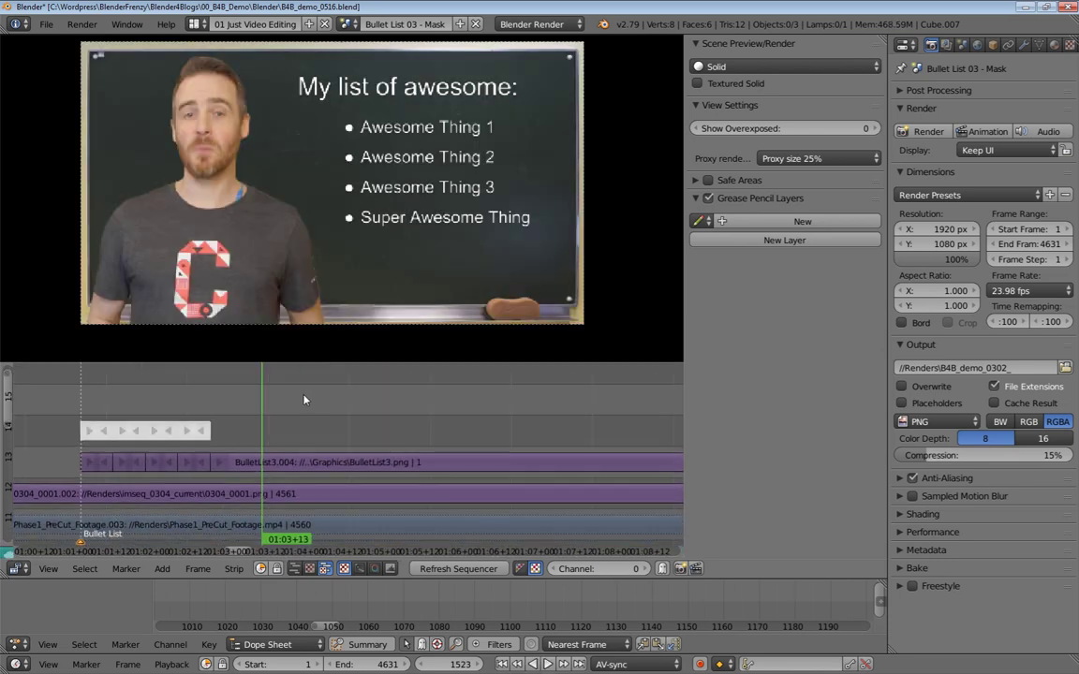
{"action": "key", "text": "b"}
{"action": "left_click_drag", "start_coordinate": [63, 397], "coordinate": [260, 479]}
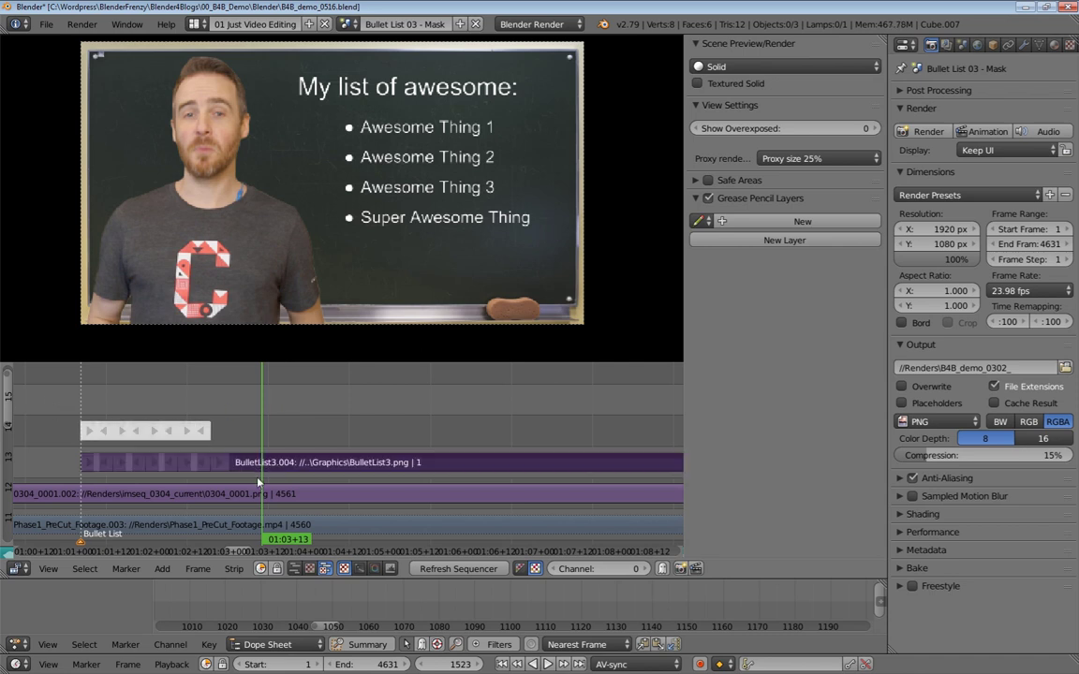
{"action": "key", "text": "x"}
{"action": "left_click", "coordinate": [257, 479]}
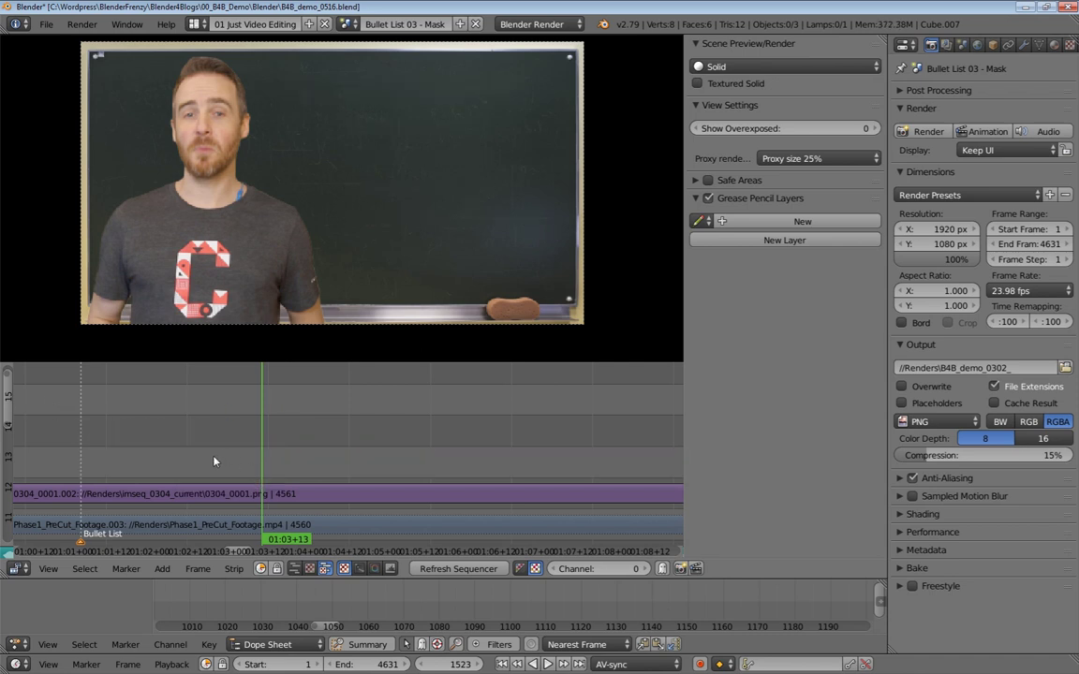
- Add BulletList3.png from the Graphics folder as an image strip starting at the Bullet List marker
{"action": "left_click", "coordinate": [126, 568]}
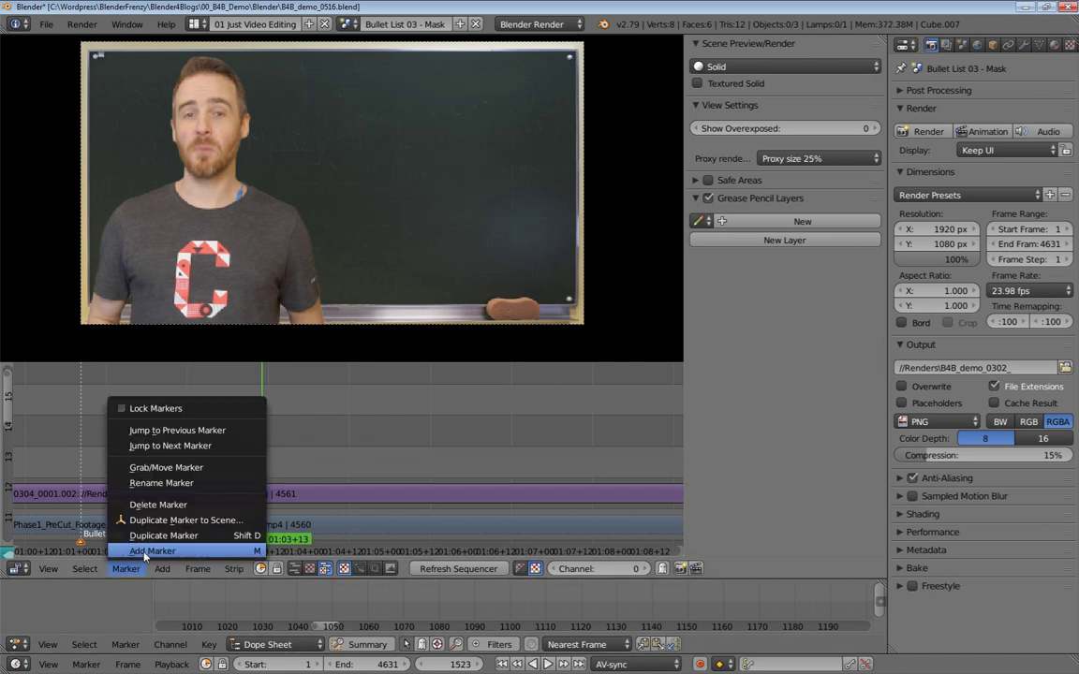
{"action": "left_click", "coordinate": [174, 430]}
{"action": "key", "text": "shift+a"}
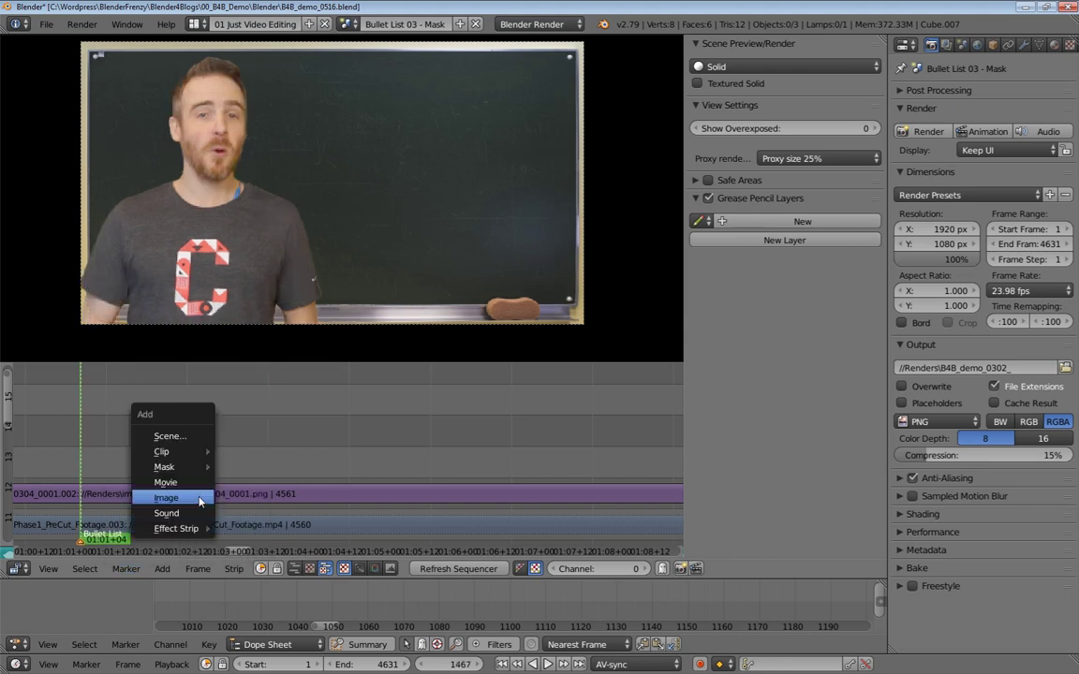
{"action": "left_click", "coordinate": [186, 504]}
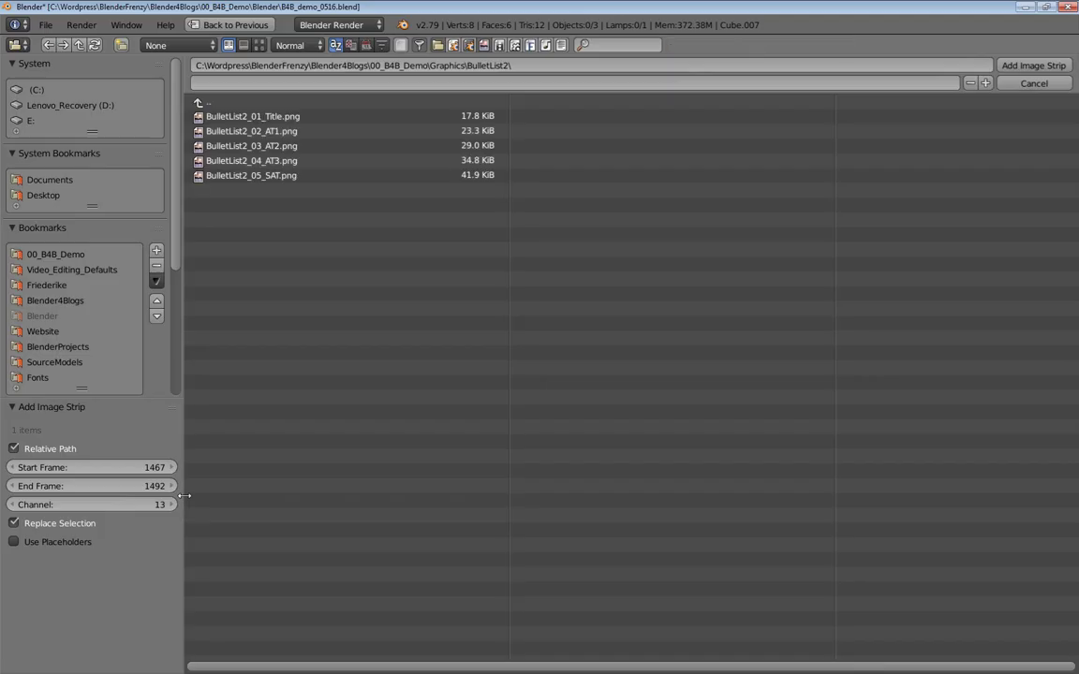
{"action": "left_click", "coordinate": [202, 102]}
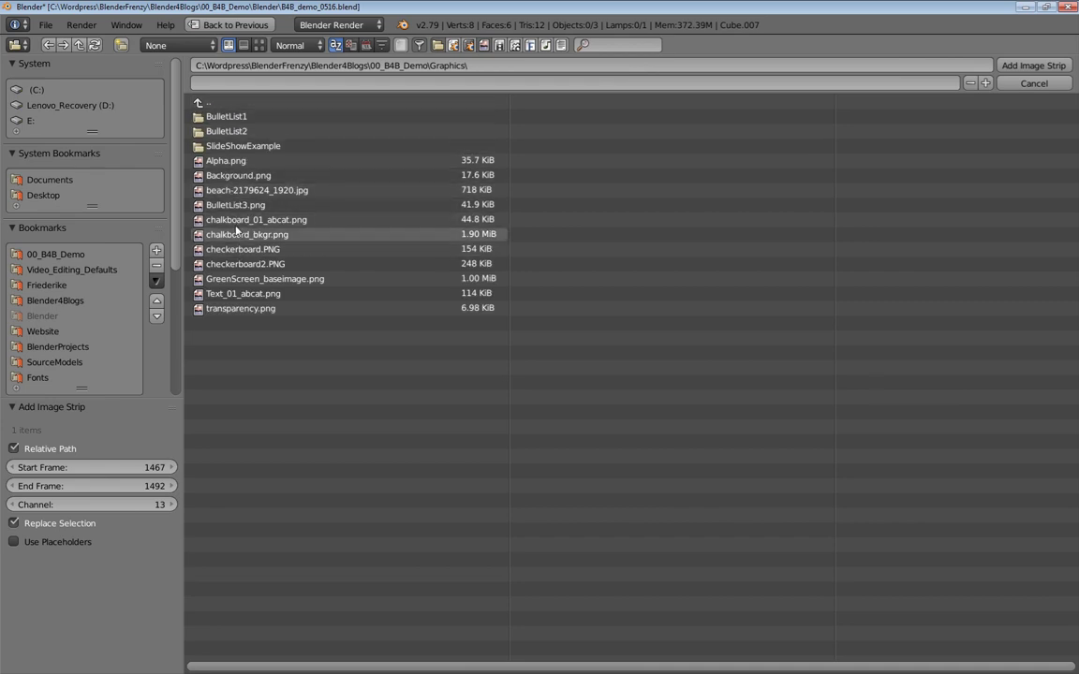
{"action": "left_click", "coordinate": [230, 205]}
{"action": "double_click", "coordinate": [253, 208]}
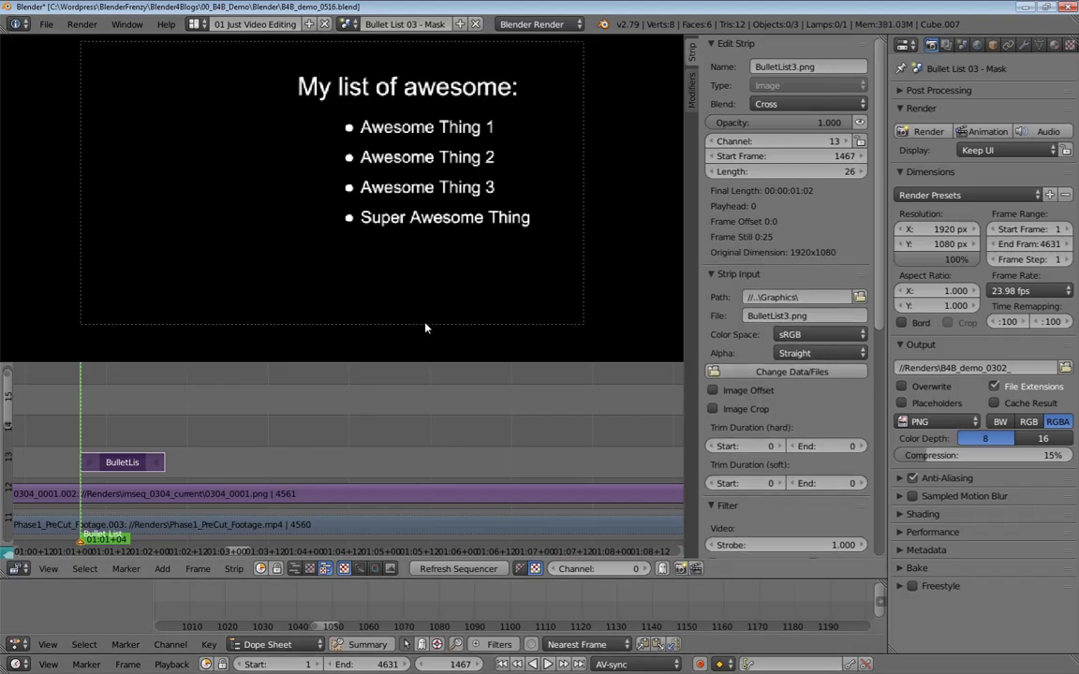
- Set the BulletList3.png strip's blend mode to Over Drop and extend its end to frame 1866
{"action": "left_click", "coordinate": [803, 104]}
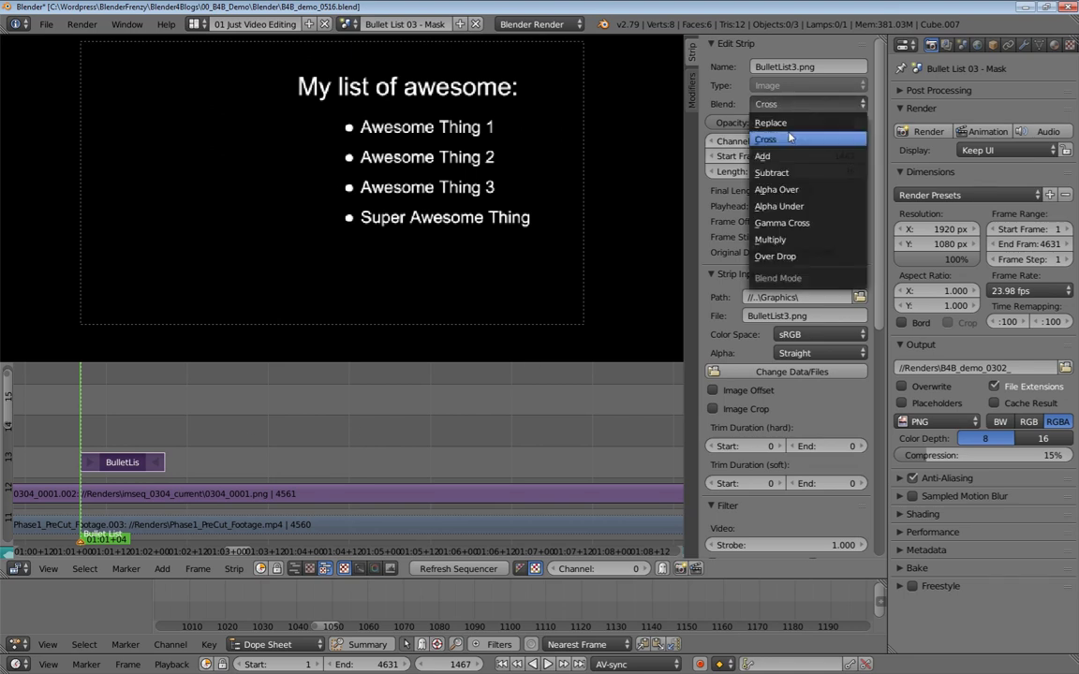
{"action": "left_click", "coordinate": [795, 256]}
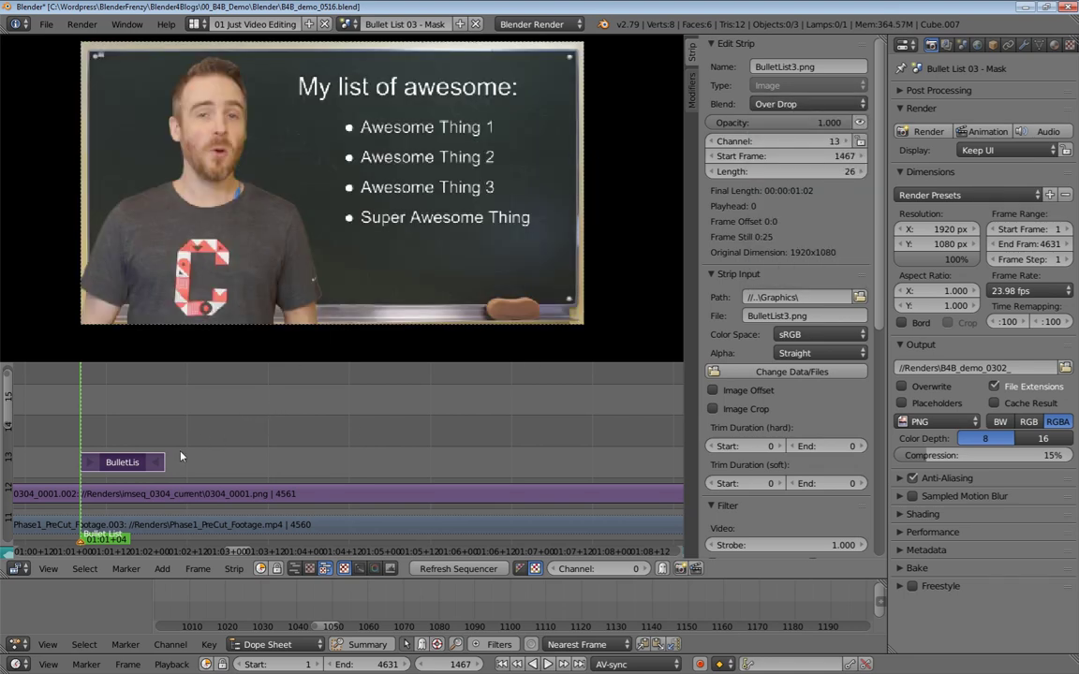
{"action": "scroll", "coordinate": [351, 440], "scroll_direction": "down", "scroll_amount": 5}
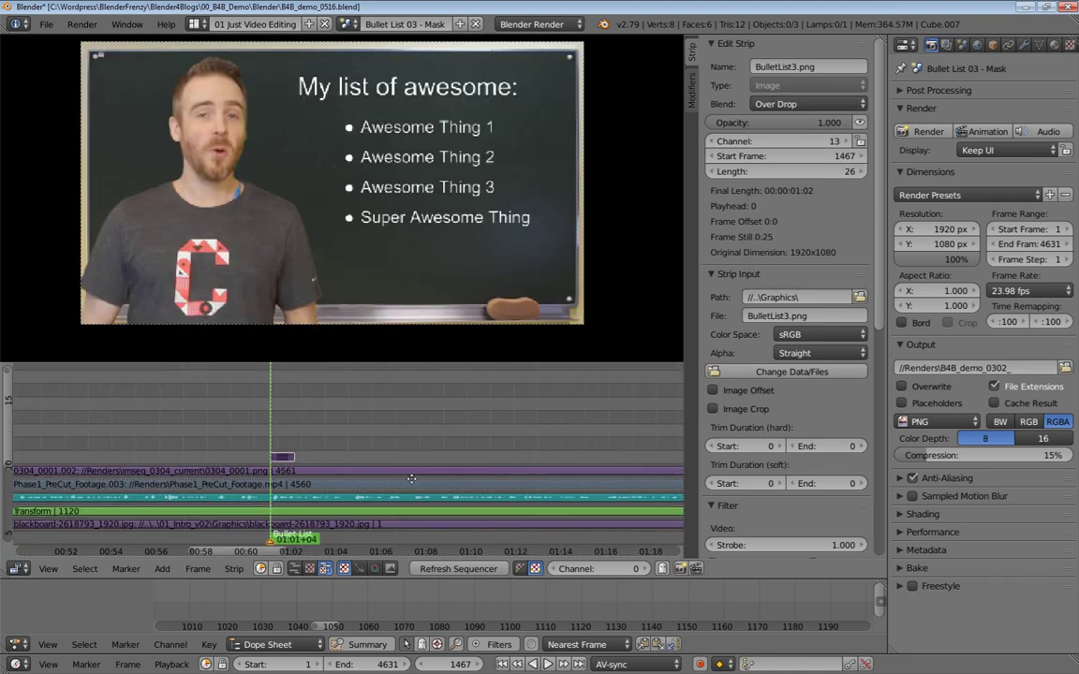
{"action": "right_click", "coordinate": [304, 458]}
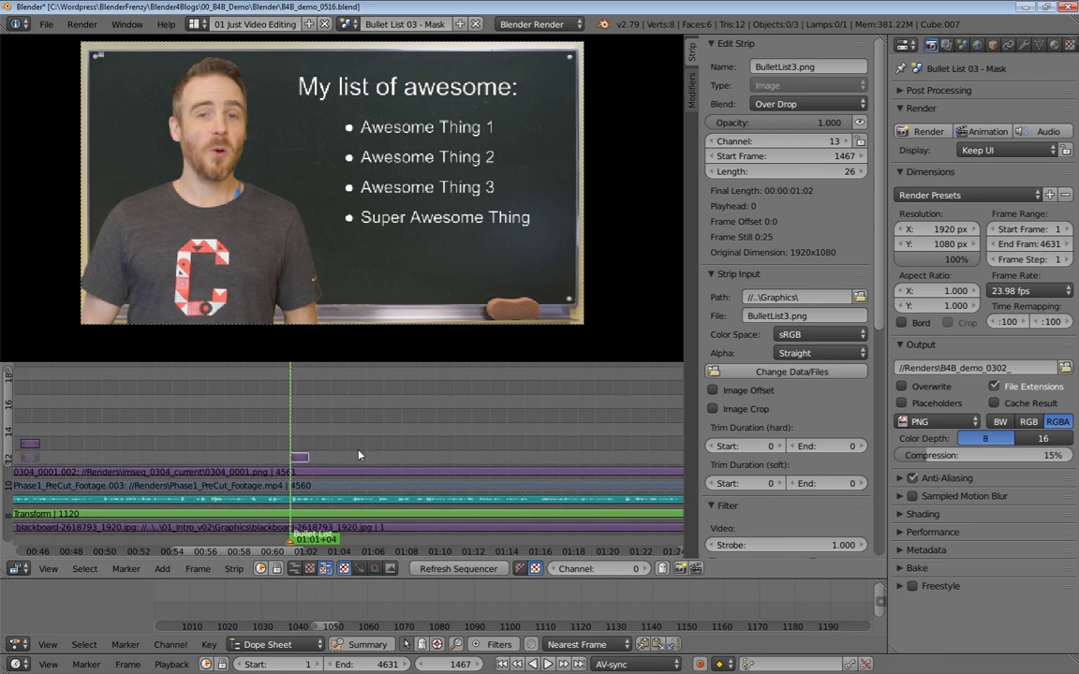
{"action": "right_click", "coordinate": [307, 459]}
{"action": "key", "text": "g"}
{"action": "left_click", "coordinate": [567, 470]}
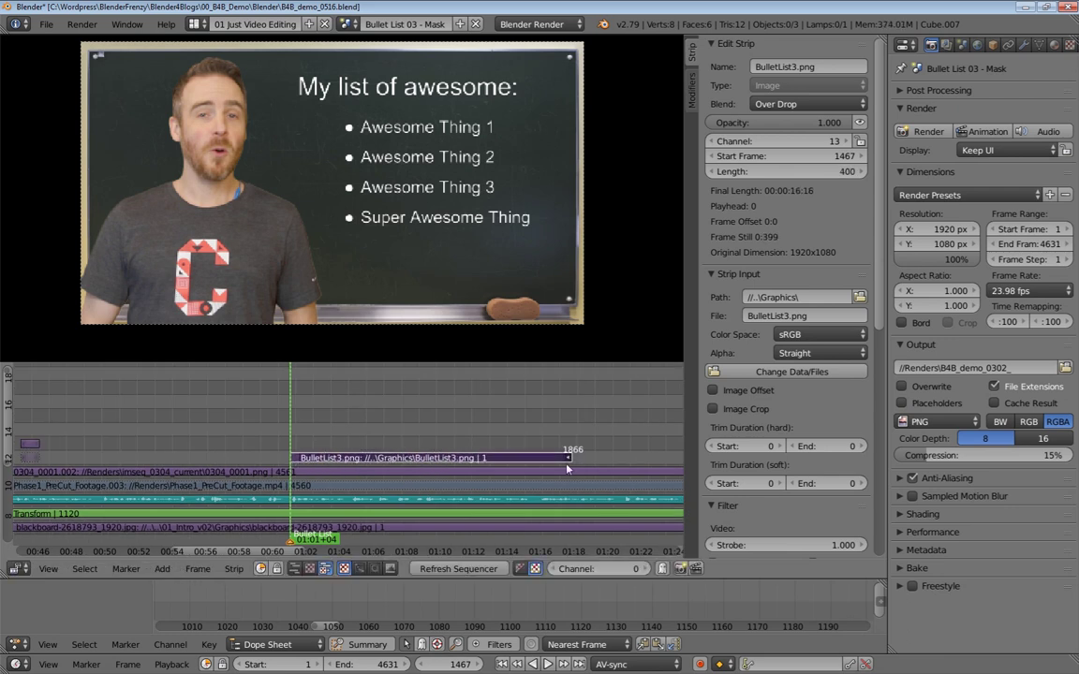
- Add a Color effect strip at the Bullet List marker and move it to channel 14, directly above the bullet list image
{"action": "scroll", "coordinate": [343, 418], "scroll_direction": "up", "scroll_amount": 5}
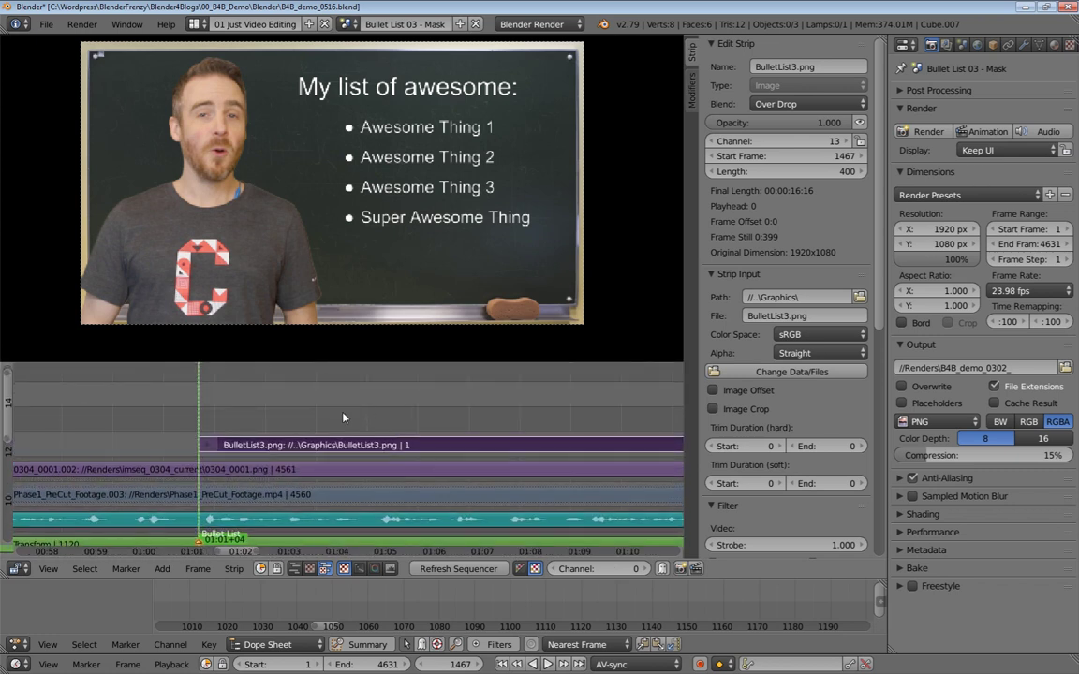
{"action": "scroll", "coordinate": [343, 418], "scroll_direction": "up", "scroll_amount": 3}
{"action": "key", "text": "shift+a"}
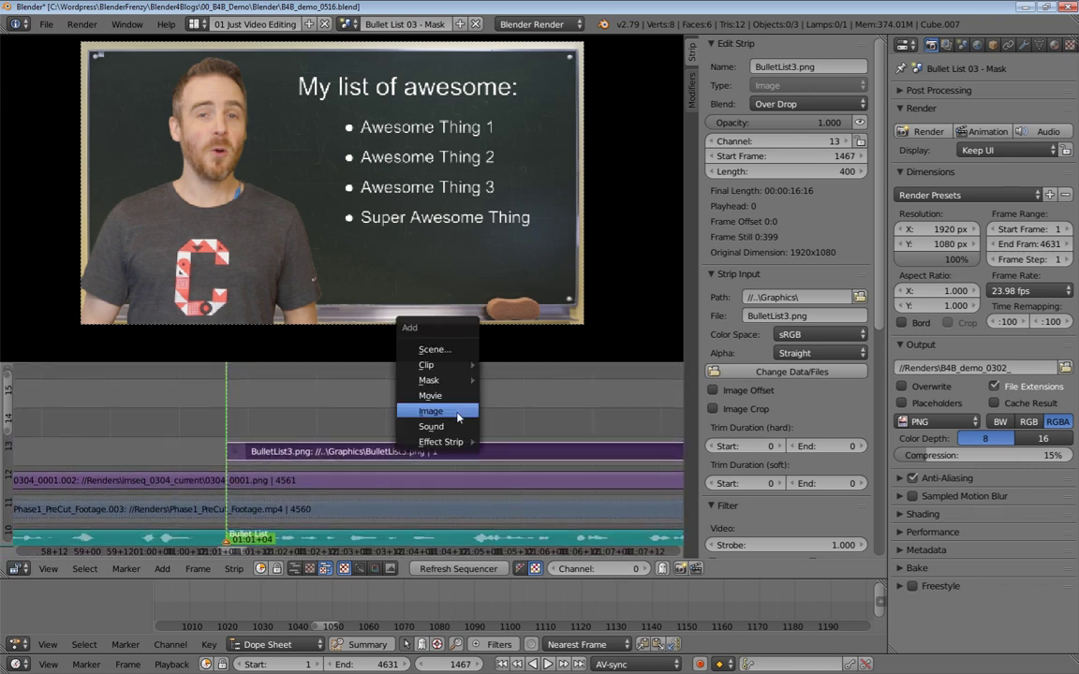
{"action": "mouse_move", "coordinate": [440, 441]}
{"action": "left_click", "coordinate": [548, 389]}
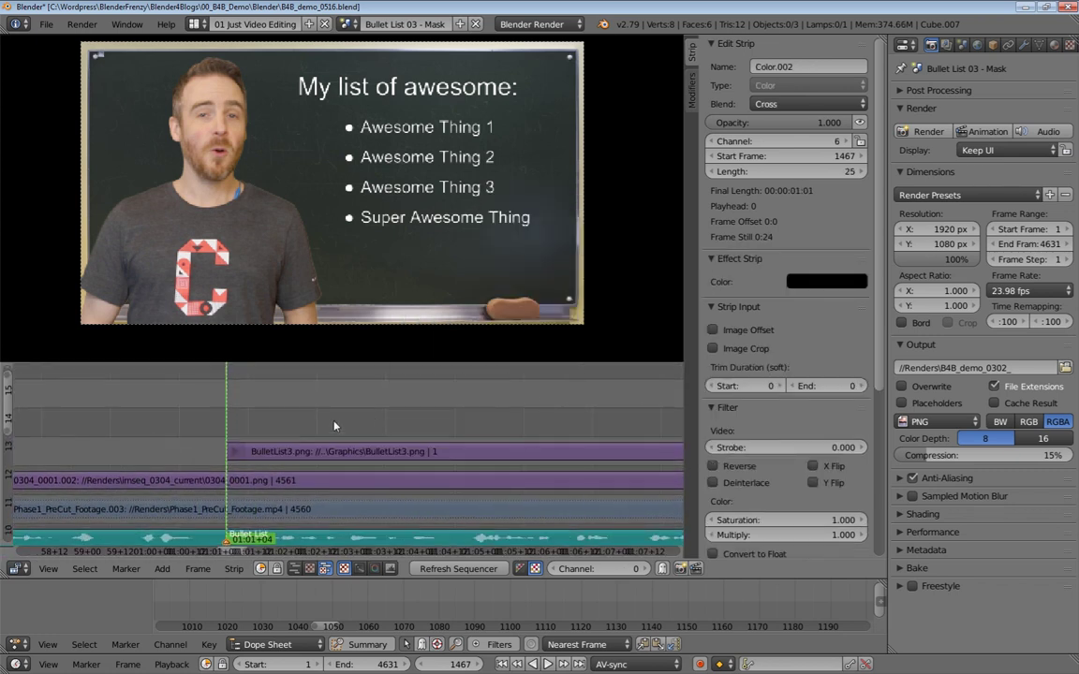
{"action": "key", "text": "g"}
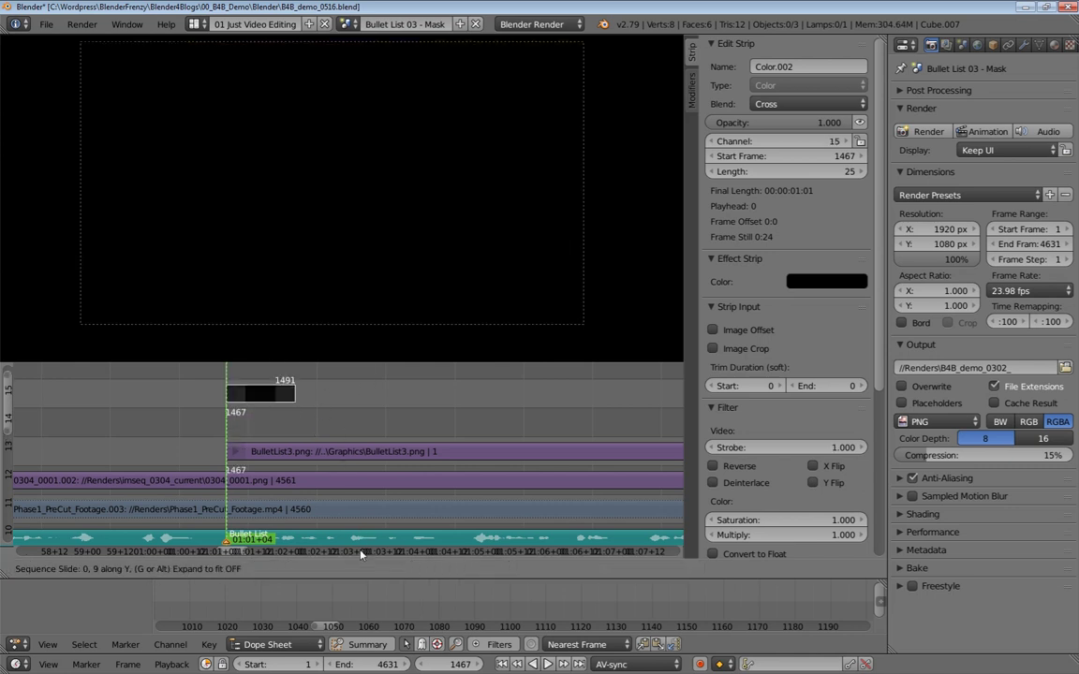
{"action": "left_click", "coordinate": [364, 394]}
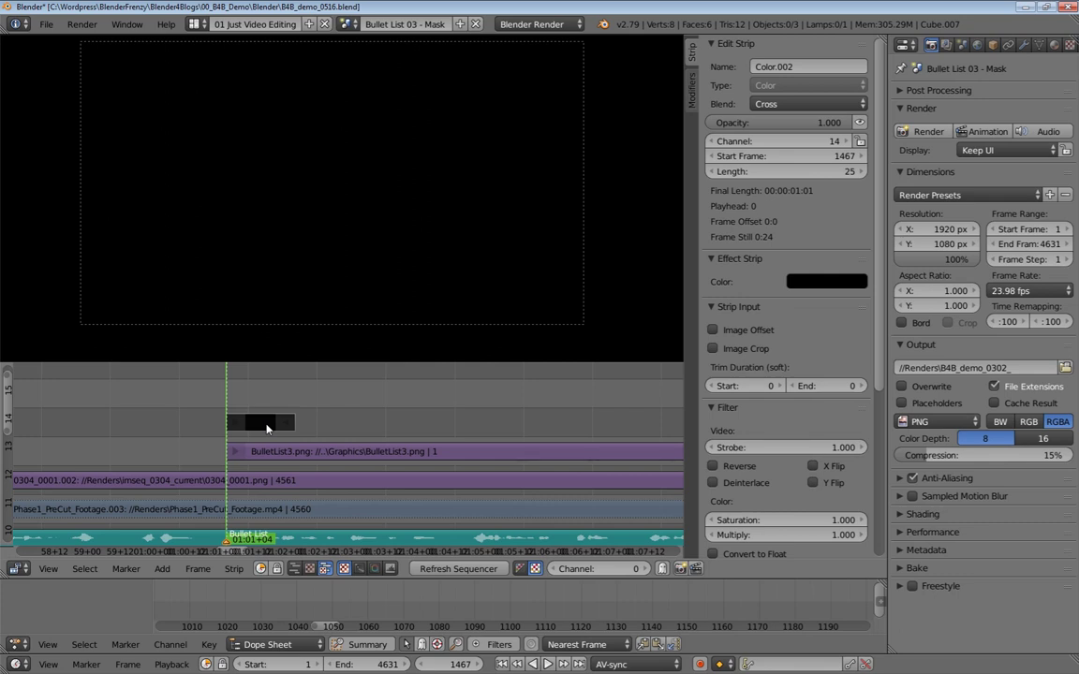
- Make the new color strip white and set its blend mode to Over Drop
{"action": "left_click", "coordinate": [828, 286]}
{"action": "left_click_drag", "start_coordinate": [922, 181], "coordinate": [919, 79]}
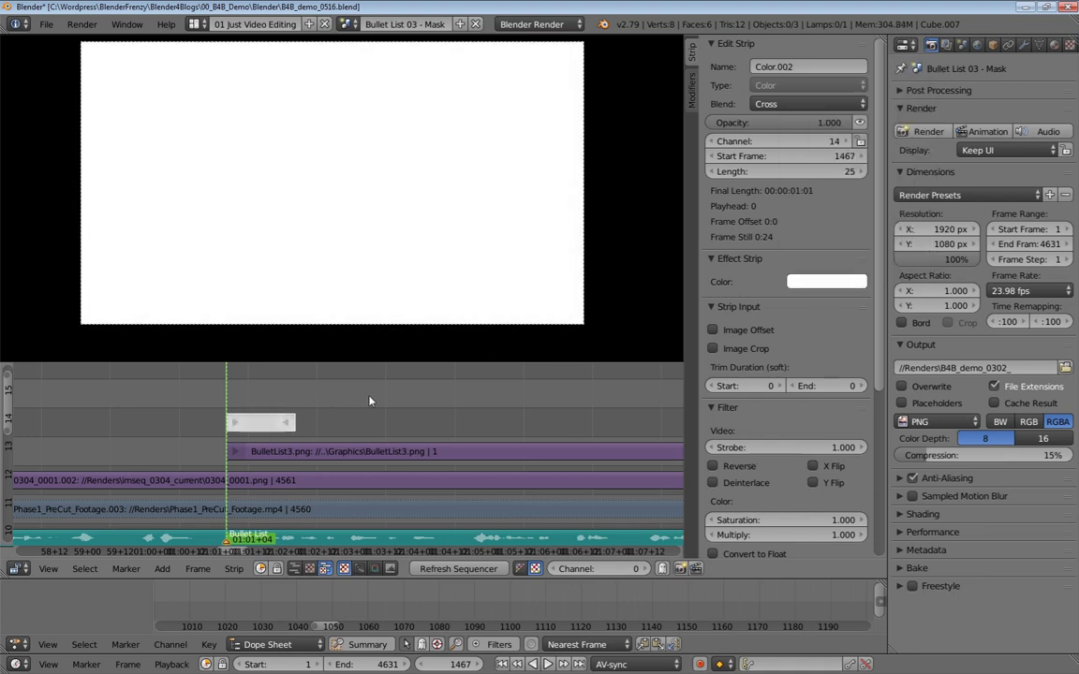
{"action": "left_click", "coordinate": [795, 104]}
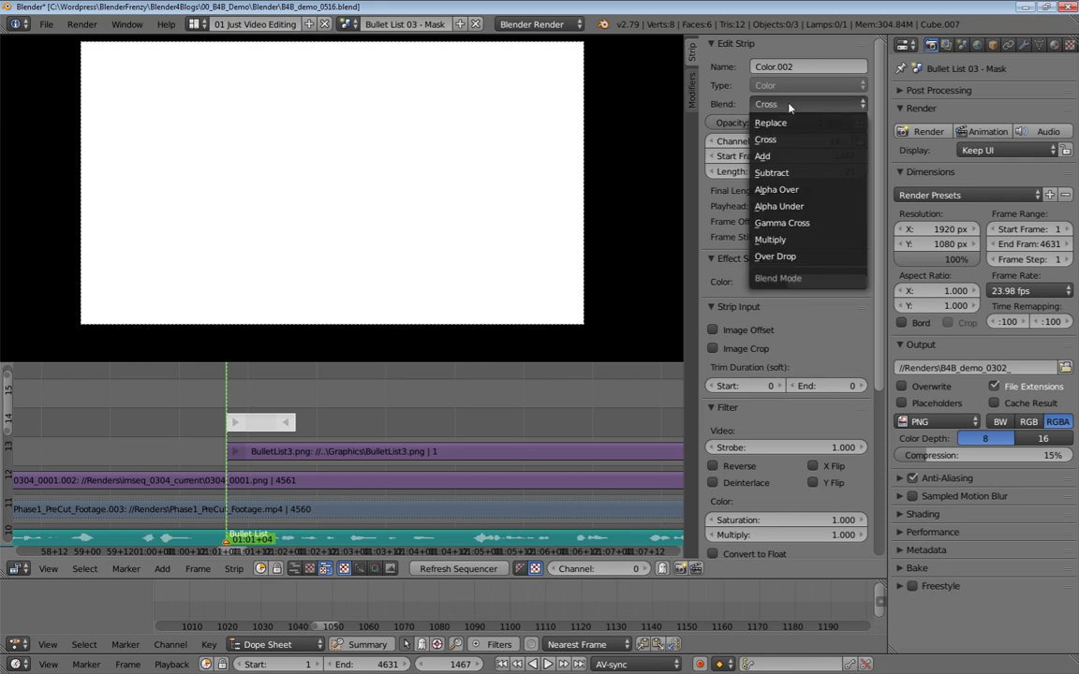
{"action": "left_click", "coordinate": [772, 258]}
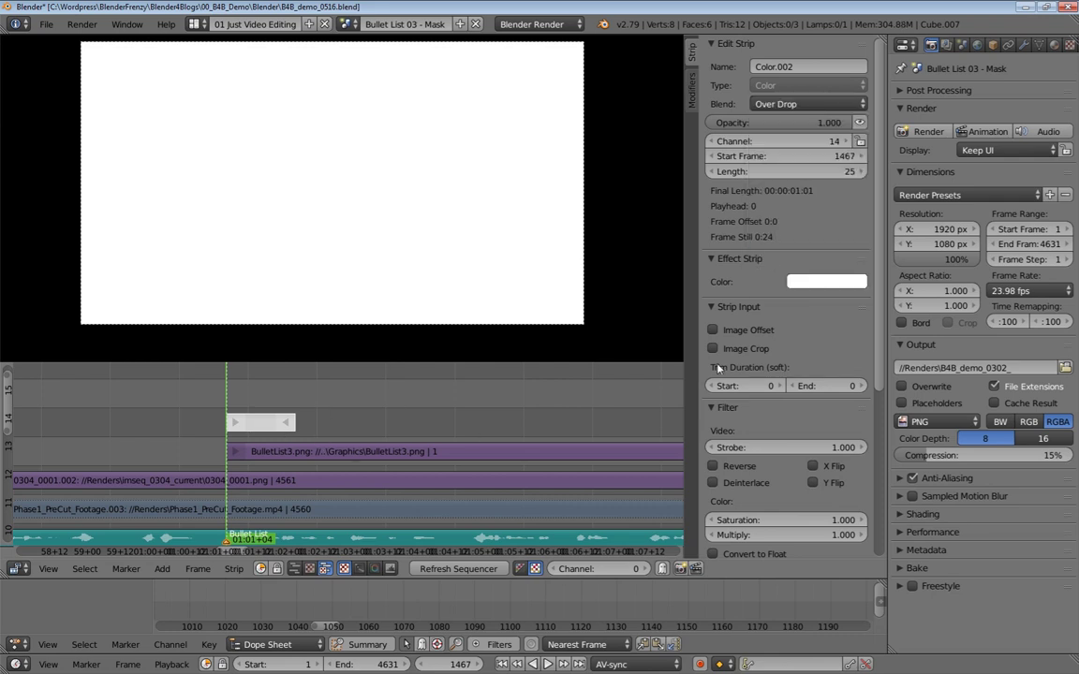
- Offset the color strip's image by Y 833 so it covers only the title, and lower its opacity to 0.408
{"action": "left_click", "coordinate": [749, 331]}
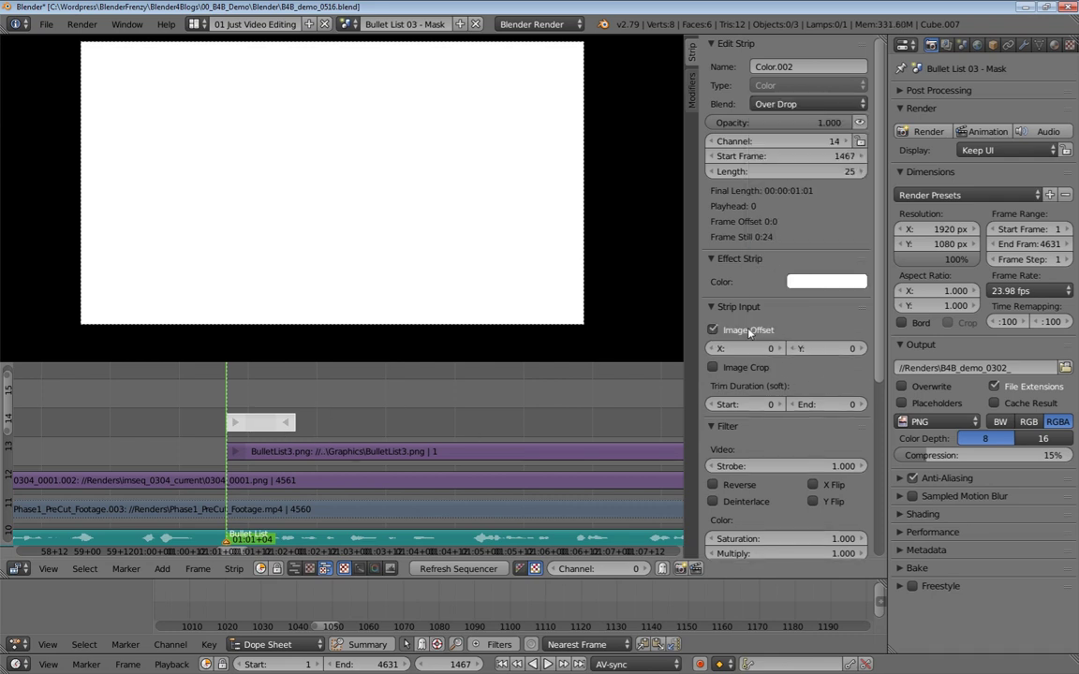
{"action": "left_click_drag", "start_coordinate": [813, 354], "coordinate": [972, 348]}
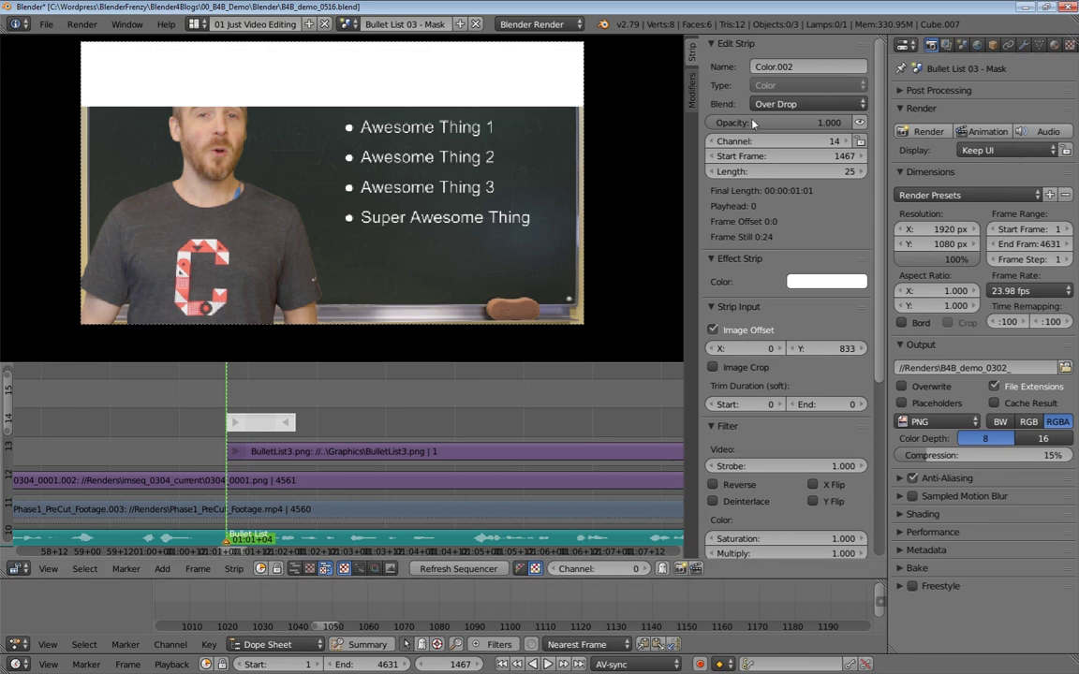
{"action": "left_click_drag", "start_coordinate": [720, 122], "coordinate": [773, 122]}
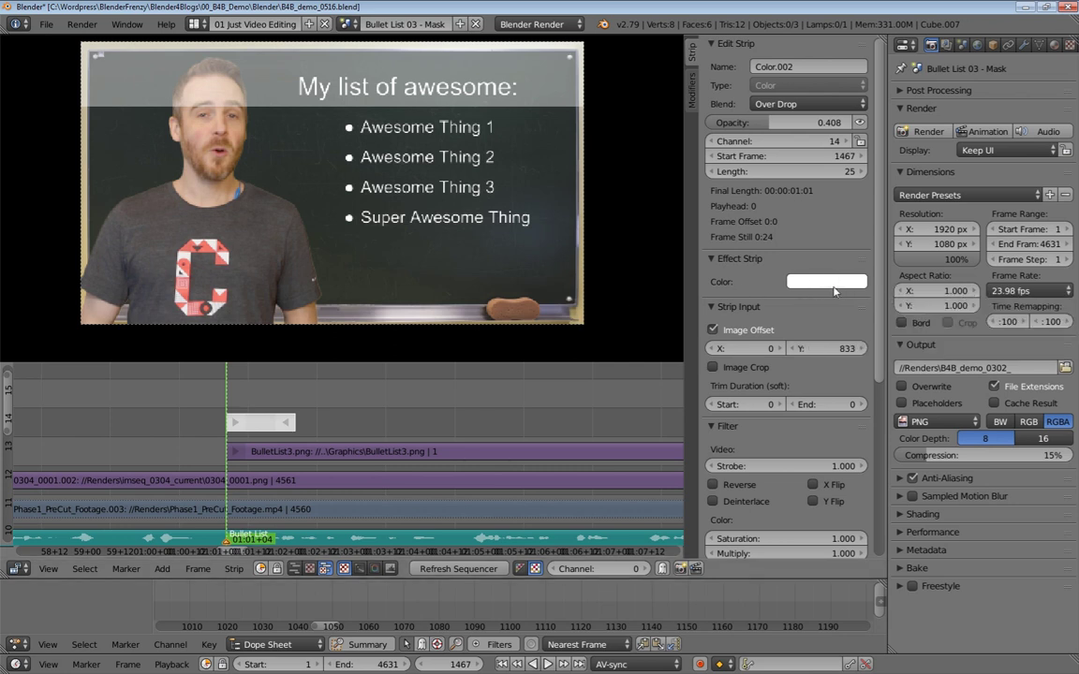
- Set the color strip's length to 10 frames
{"action": "left_click", "coordinate": [746, 171]}
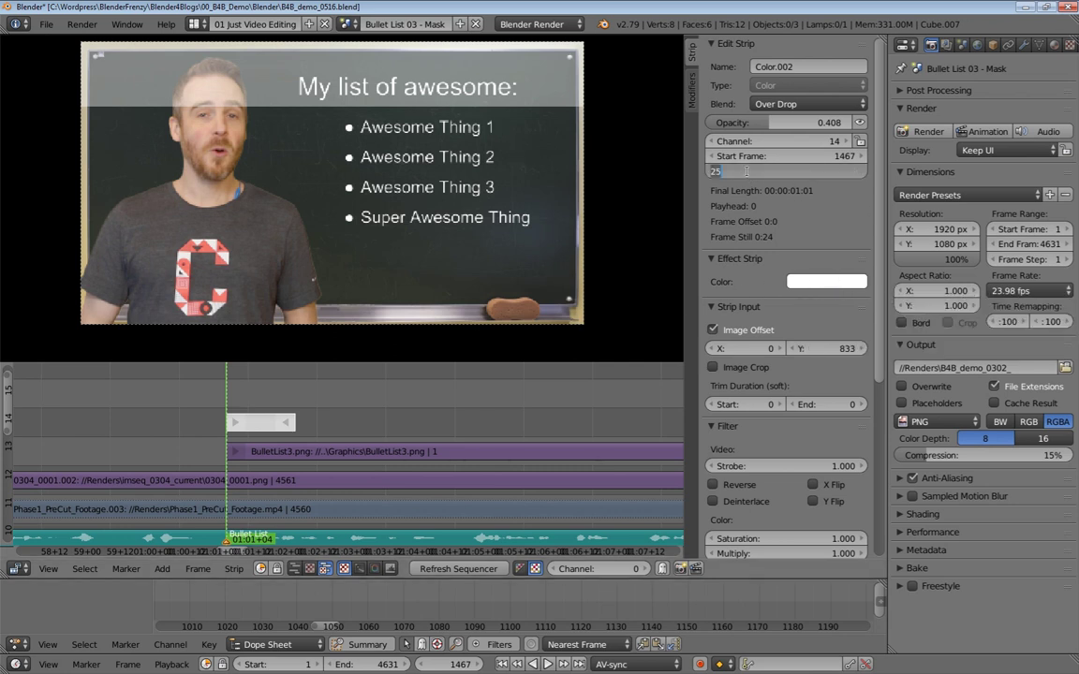
{"action": "type", "text": "10"}
{"action": "key", "text": "Return"}
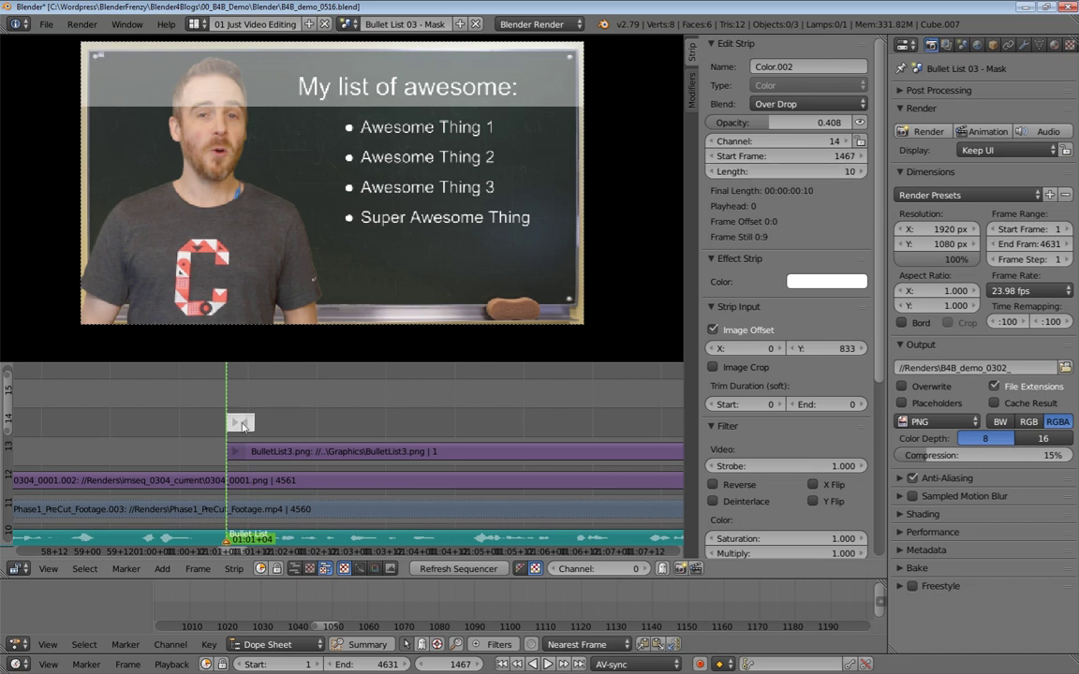
- Duplicate the color strip directly after itself at frame 1477 and set its Y image offset to 700, covering the first bullet
{"action": "key", "text": "shift+d"}
{"action": "left_click", "coordinate": [269, 426]}
{"action": "left_click", "coordinate": [267, 397]}
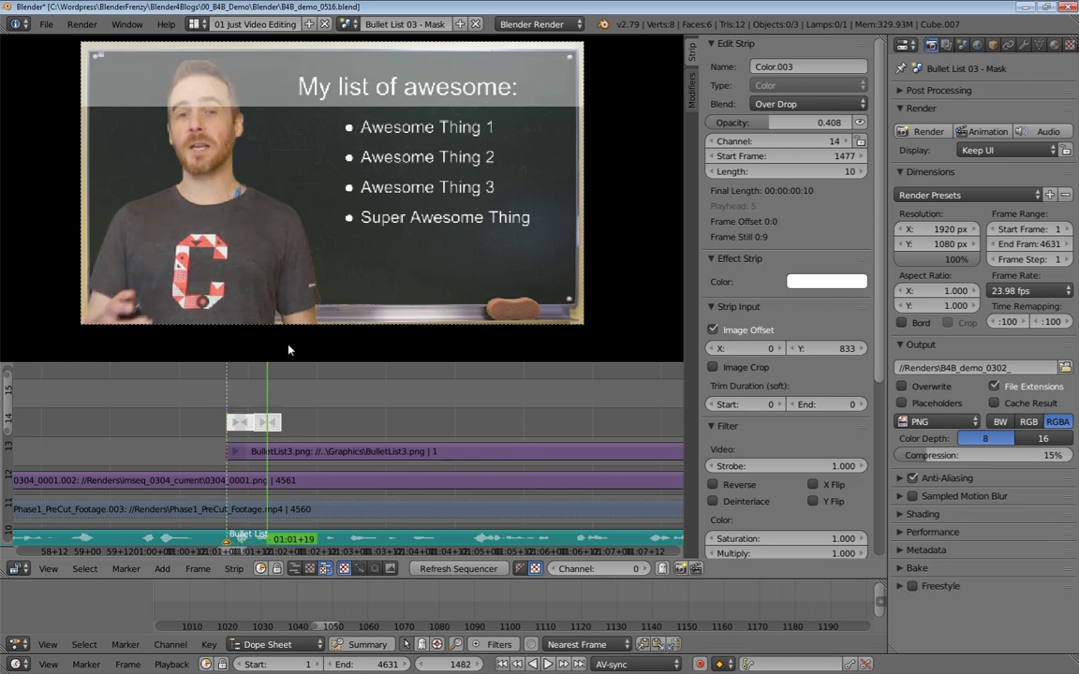
{"action": "left_click_drag", "start_coordinate": [826, 352], "coordinate": [783, 352]}
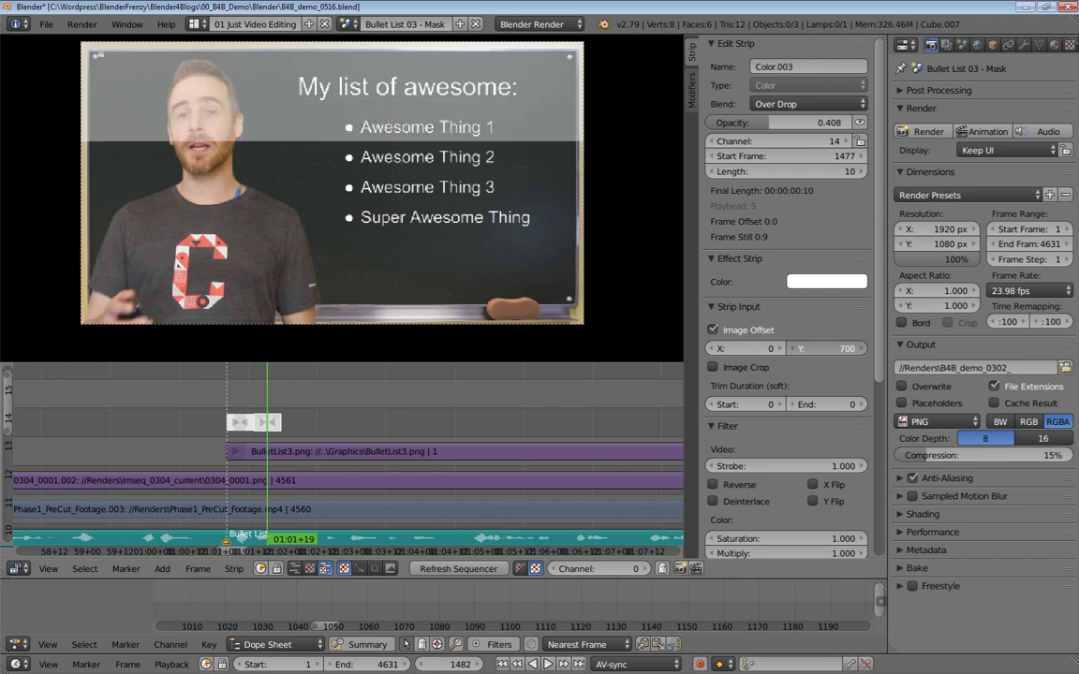
{"action": "left_click", "coordinate": [240, 390]}
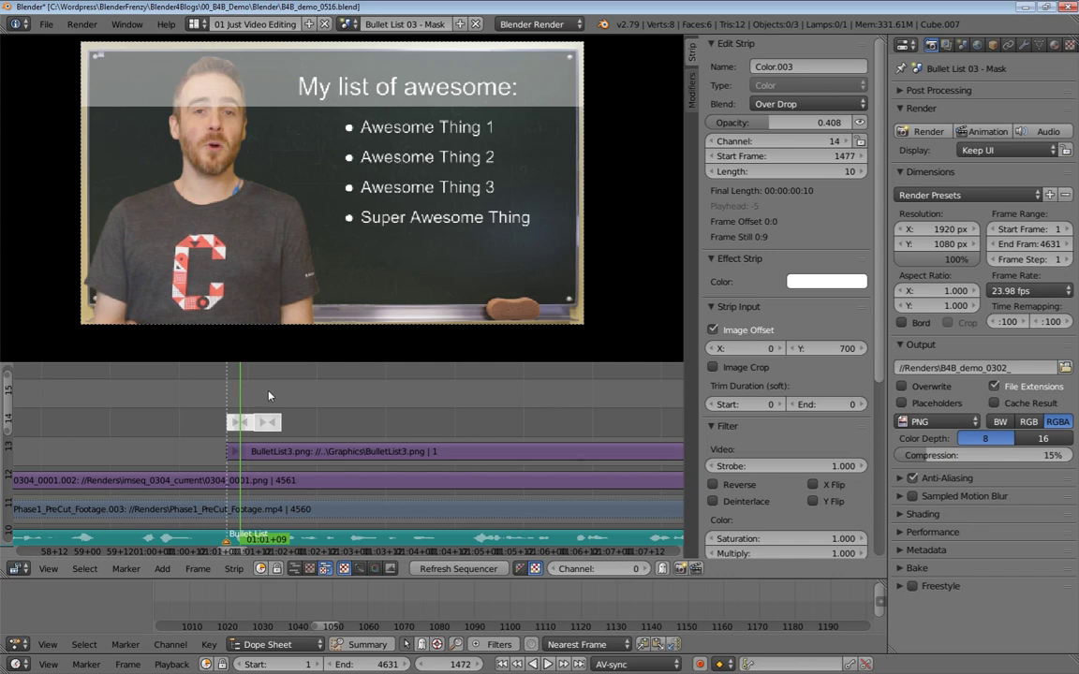
{"action": "left_click", "coordinate": [268, 396]}
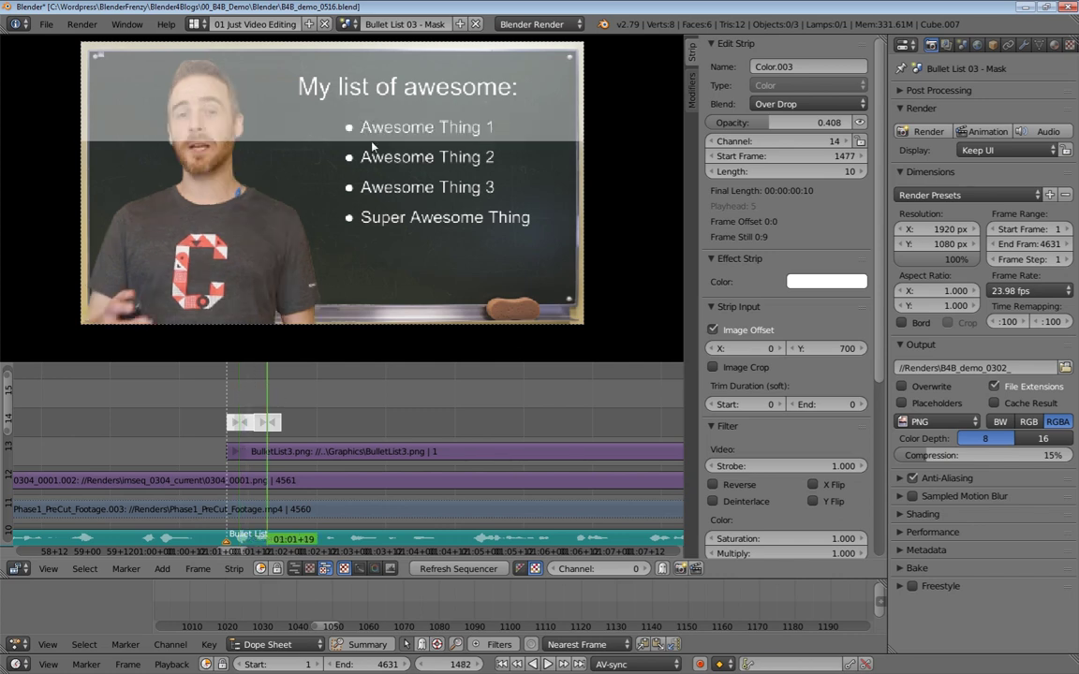
- Duplicate the second color strip to frame 1487 and set its Y image offset to 586, covering the second bullet
{"action": "key", "text": "shift+d"}
{"action": "left_click", "coordinate": [271, 426]}
{"action": "key", "text": "Up"}
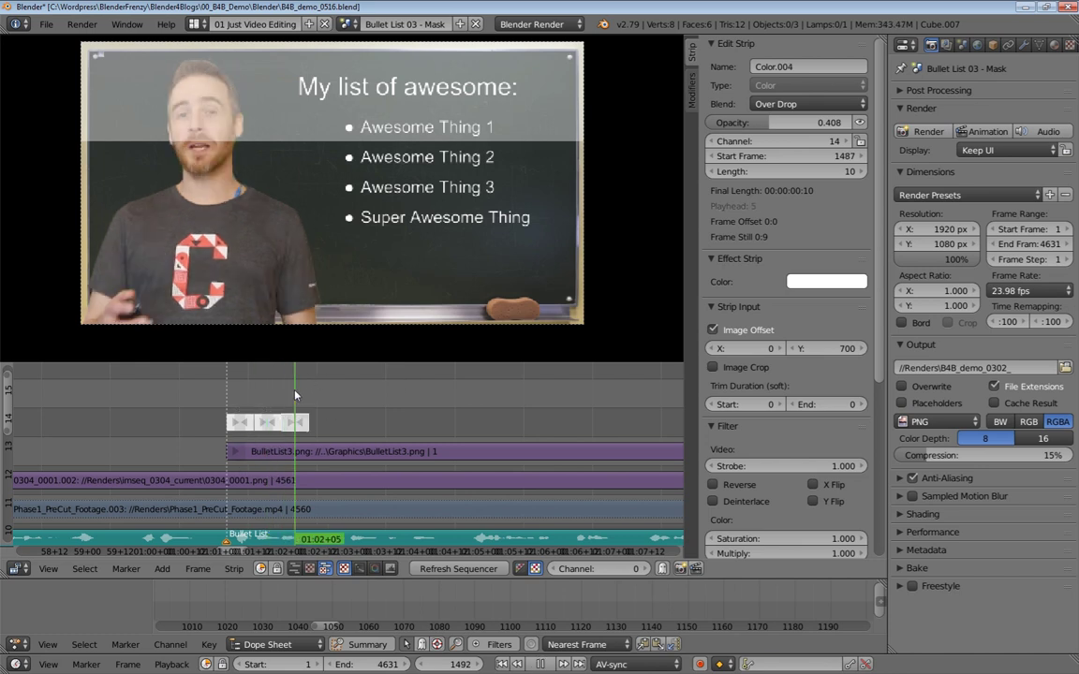
{"action": "left_click_drag", "start_coordinate": [821, 355], "coordinate": [761, 355]}
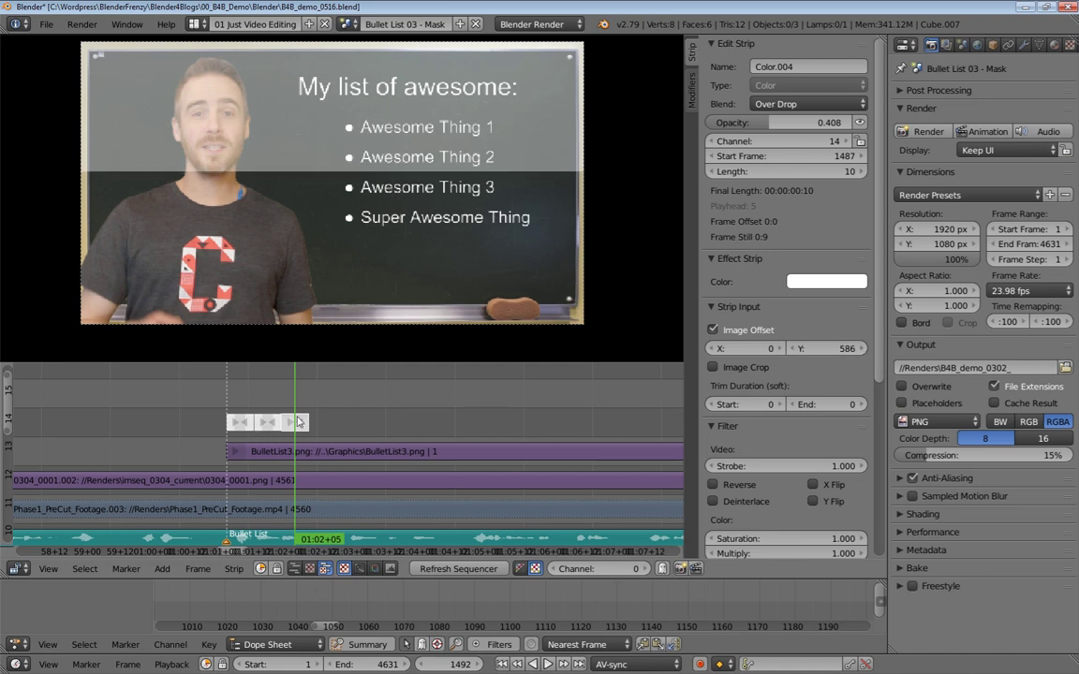
- Duplicate the third color strip to frame 1497 and set its Y image offset to 466, covering the third bullet
{"action": "key", "text": "shift+d"}
{"action": "left_click", "coordinate": [309, 424]}
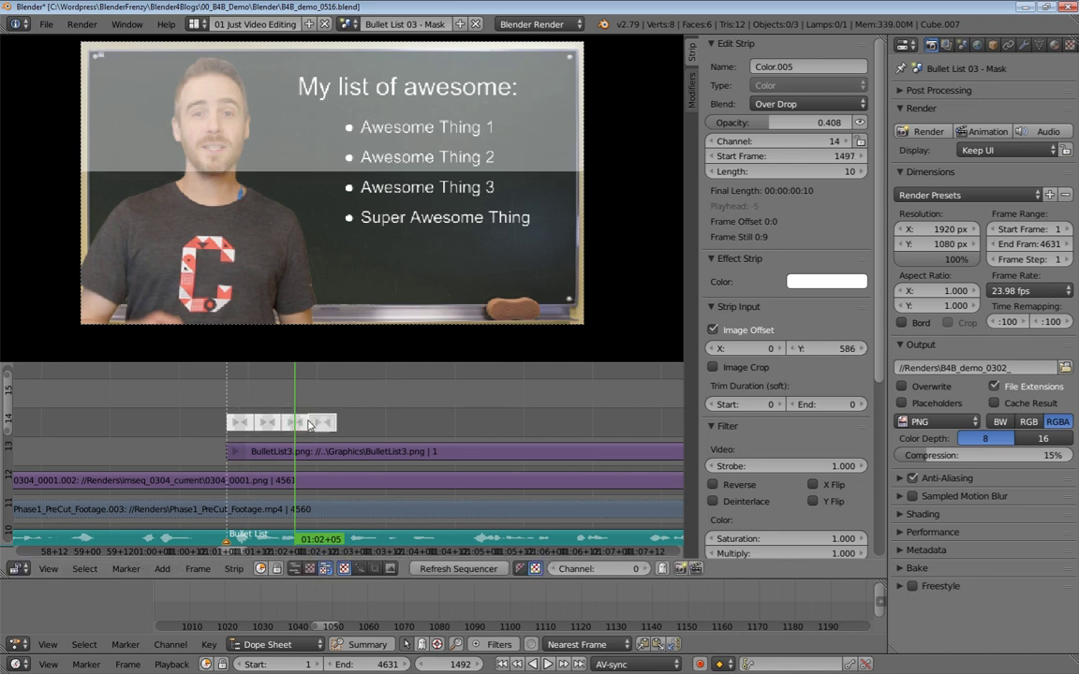
{"action": "left_click", "coordinate": [324, 393]}
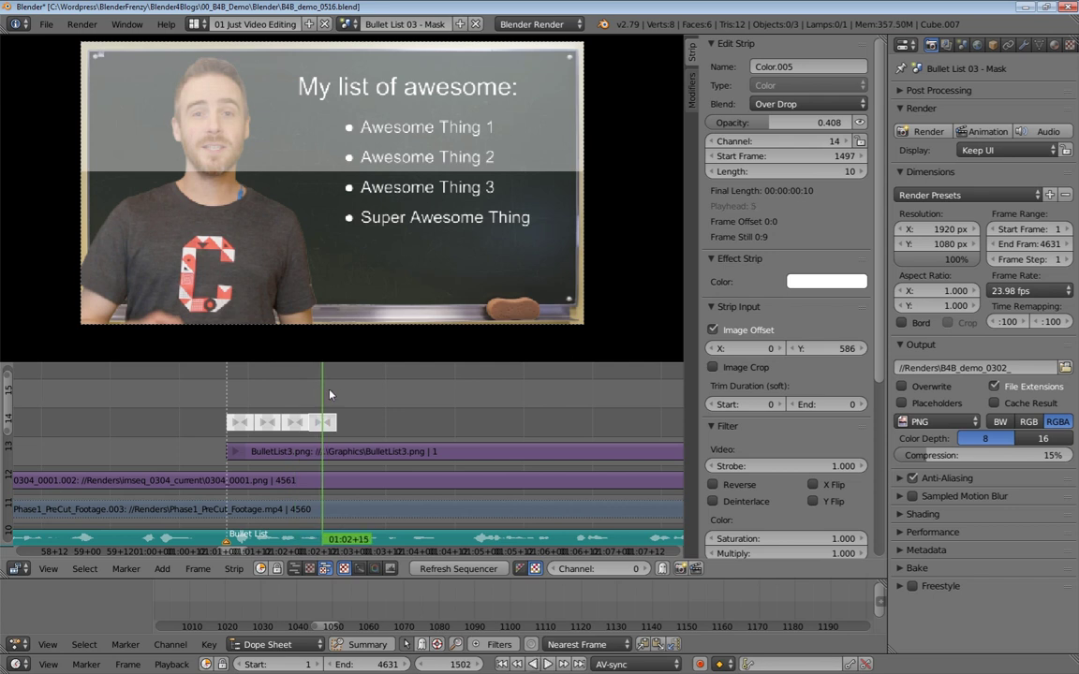
{"action": "left_click_drag", "start_coordinate": [826, 355], "coordinate": [767, 348]}
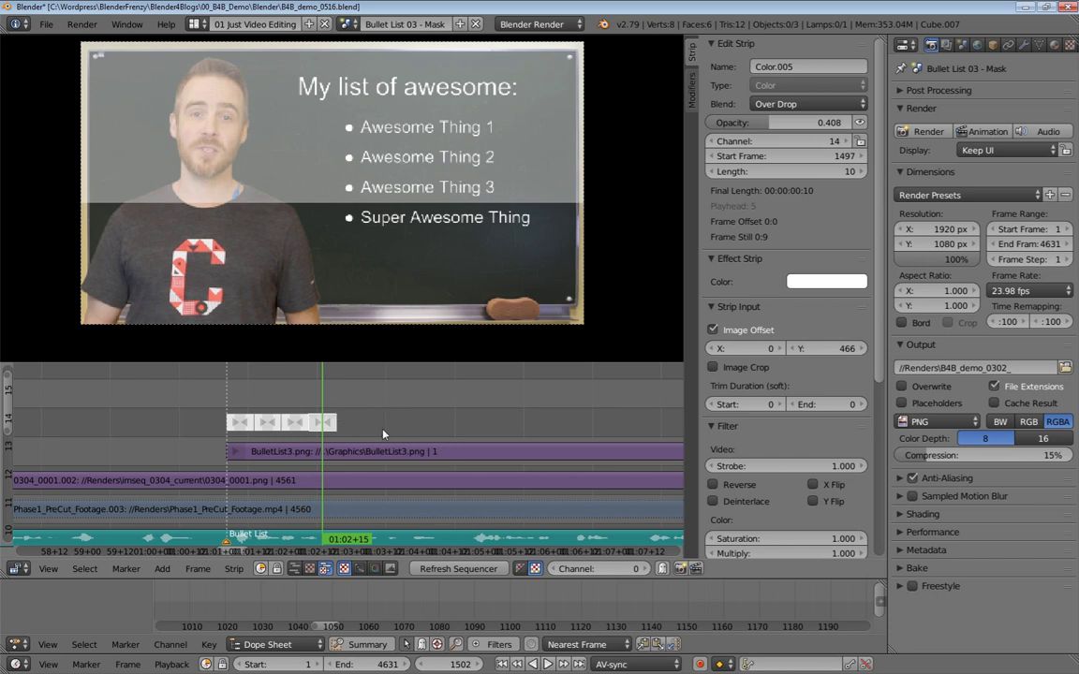
- Try a fifth color strip at frame 1507 with a Y image offset of 348, and delete it again
{"action": "key", "text": "shift+d"}
{"action": "left_click", "coordinate": [337, 421]}
{"action": "left_click", "coordinate": [351, 381]}
{"action": "left_click_drag", "start_coordinate": [840, 349], "coordinate": [775, 349]}
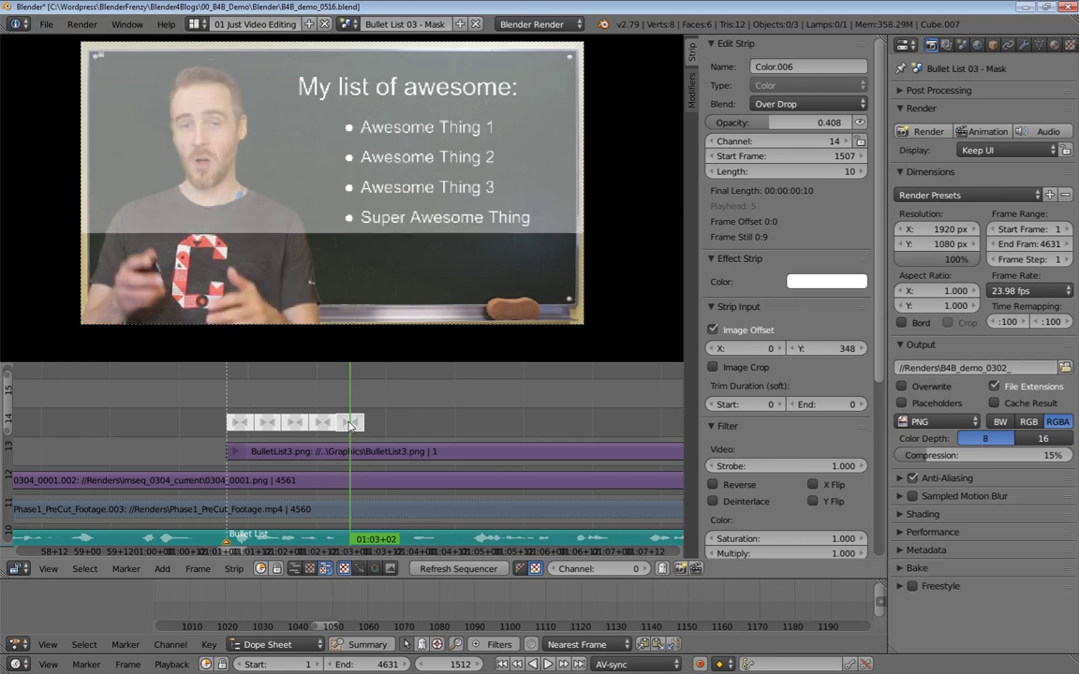
{"action": "key", "text": "x"}
{"action": "left_click", "coordinate": [354, 358]}
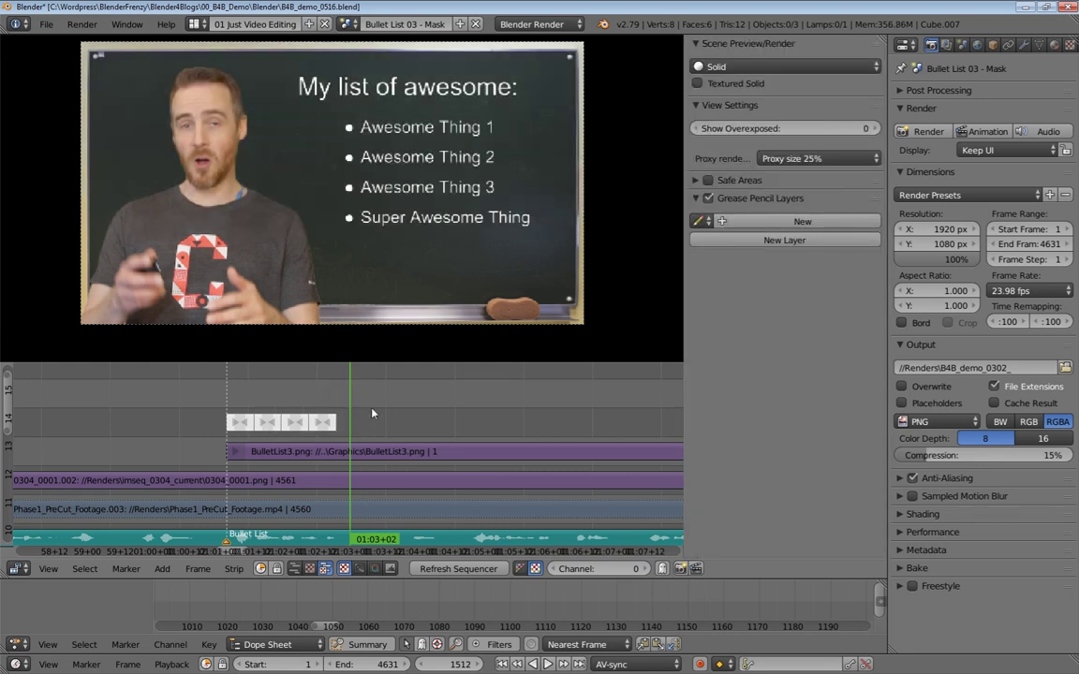
- Play back the four color strips from the Bullet List marker
{"action": "left_click_drag", "start_coordinate": [367, 409], "coordinate": [229, 394]}
{"action": "key", "text": "alt+a"}
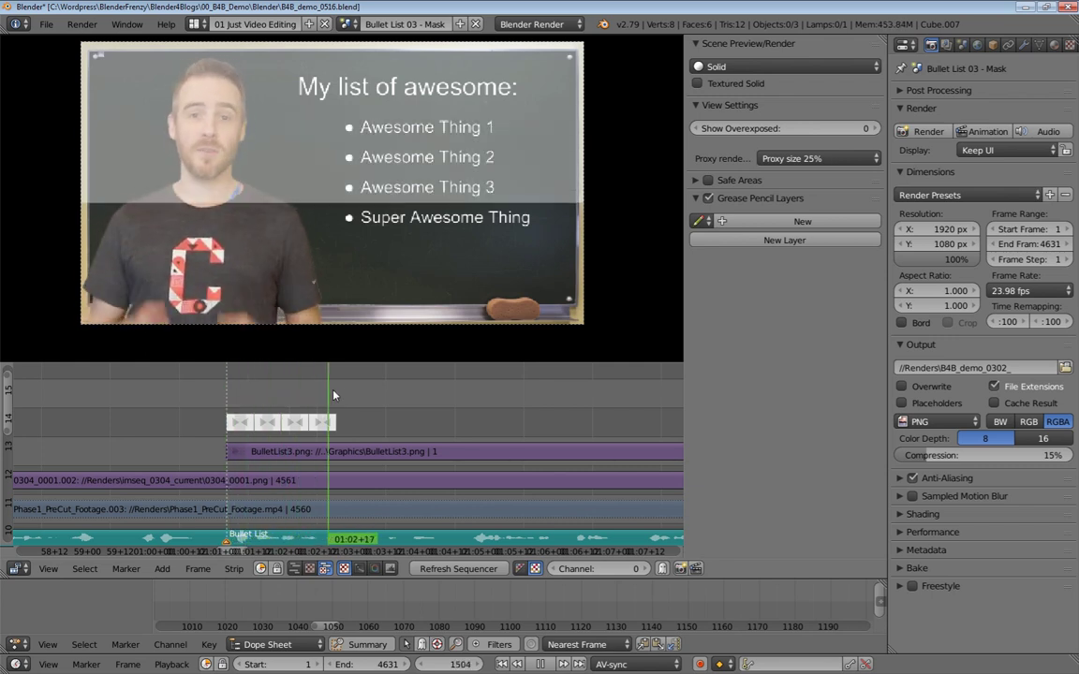
{"action": "key", "text": "Escape"}
- Add a Mask modifier to the BulletList3.png strip with Strip as its mask input type
{"action": "right_click", "coordinate": [292, 455]}
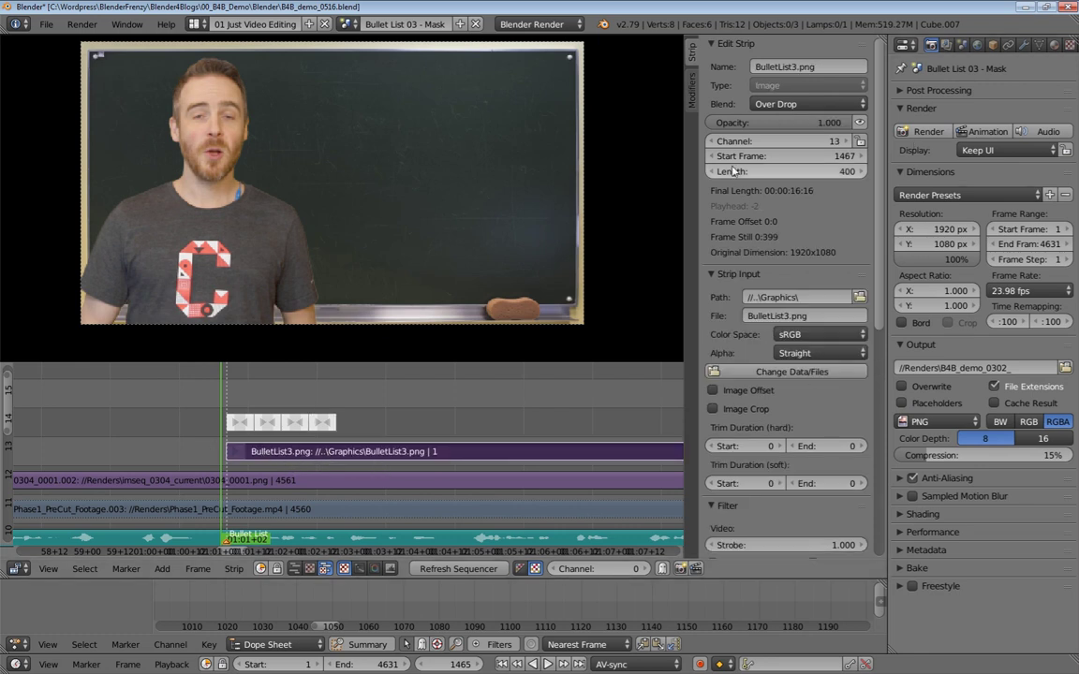
{"action": "left_click", "coordinate": [693, 94]}
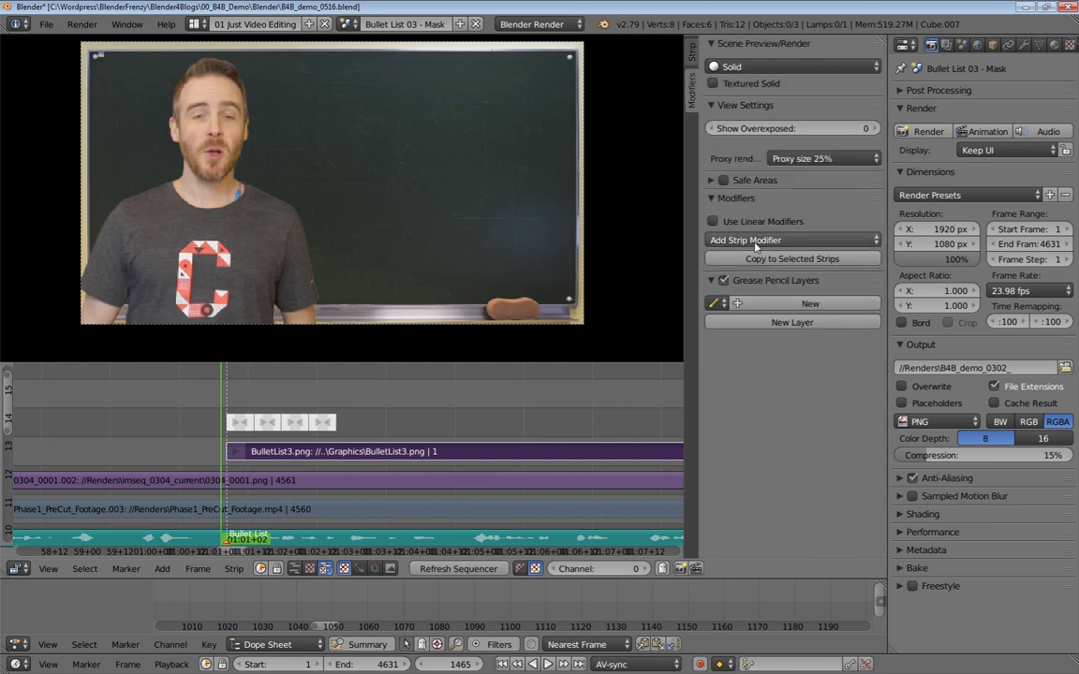
{"action": "left_click", "coordinate": [878, 242]}
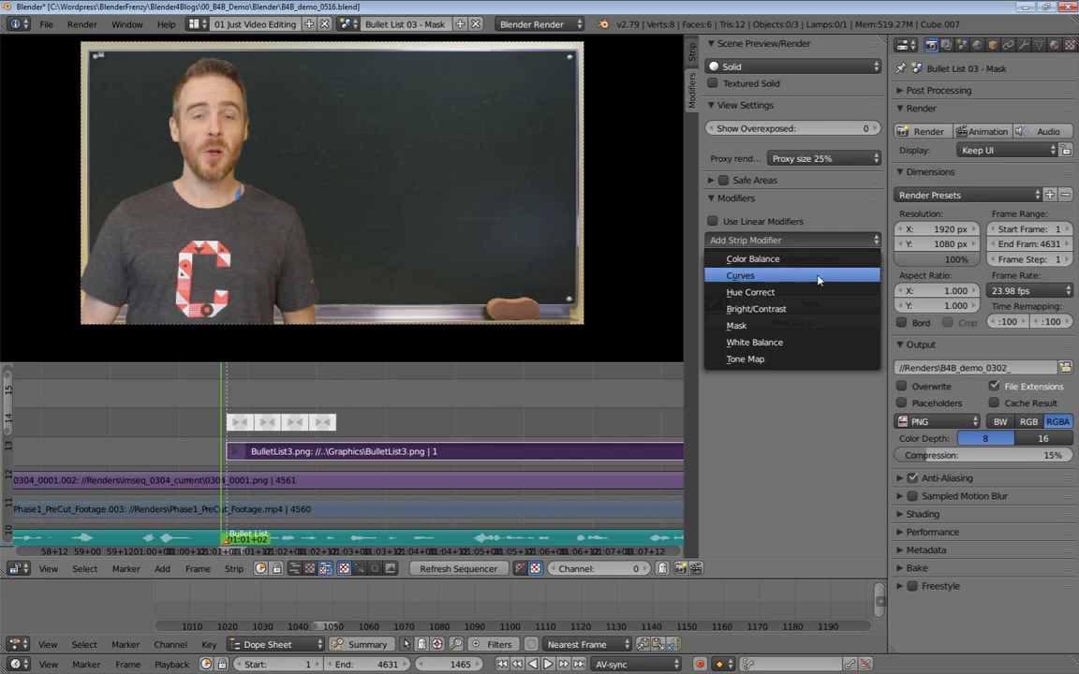
{"action": "left_click", "coordinate": [739, 325]}
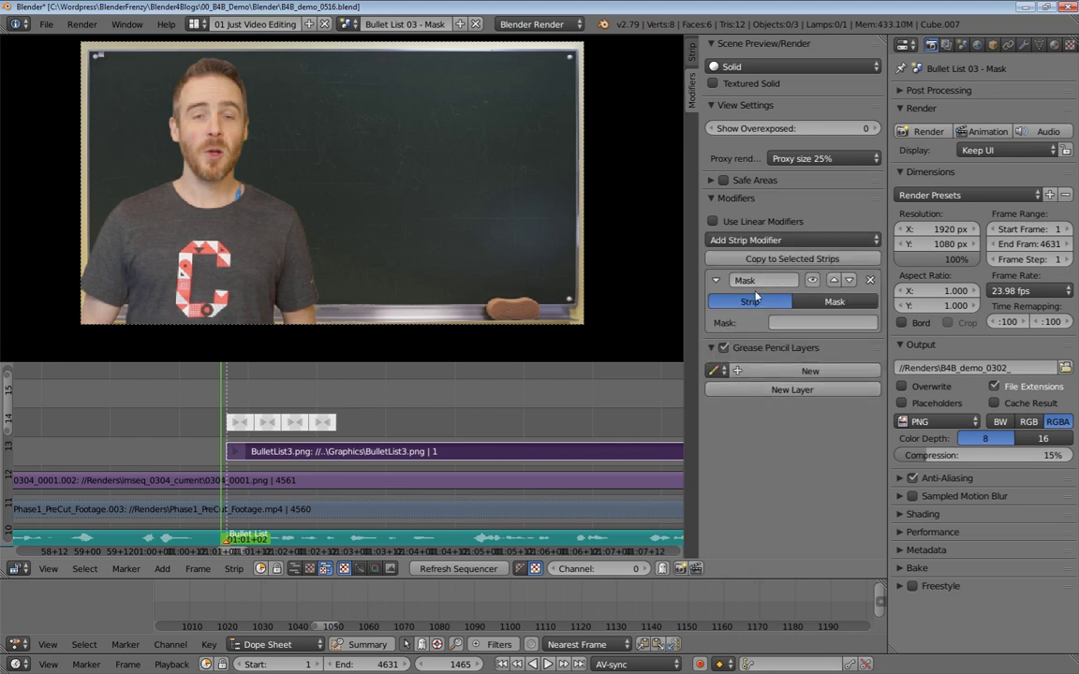
{"action": "left_click", "coordinate": [828, 302]}
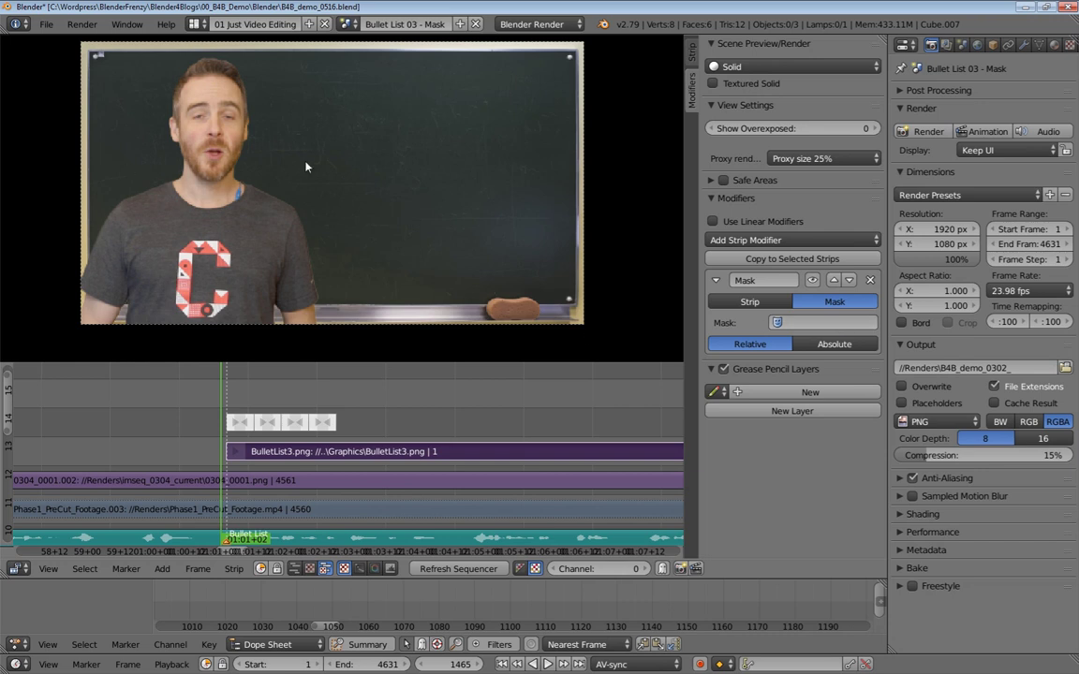
{"action": "left_click", "coordinate": [750, 303]}
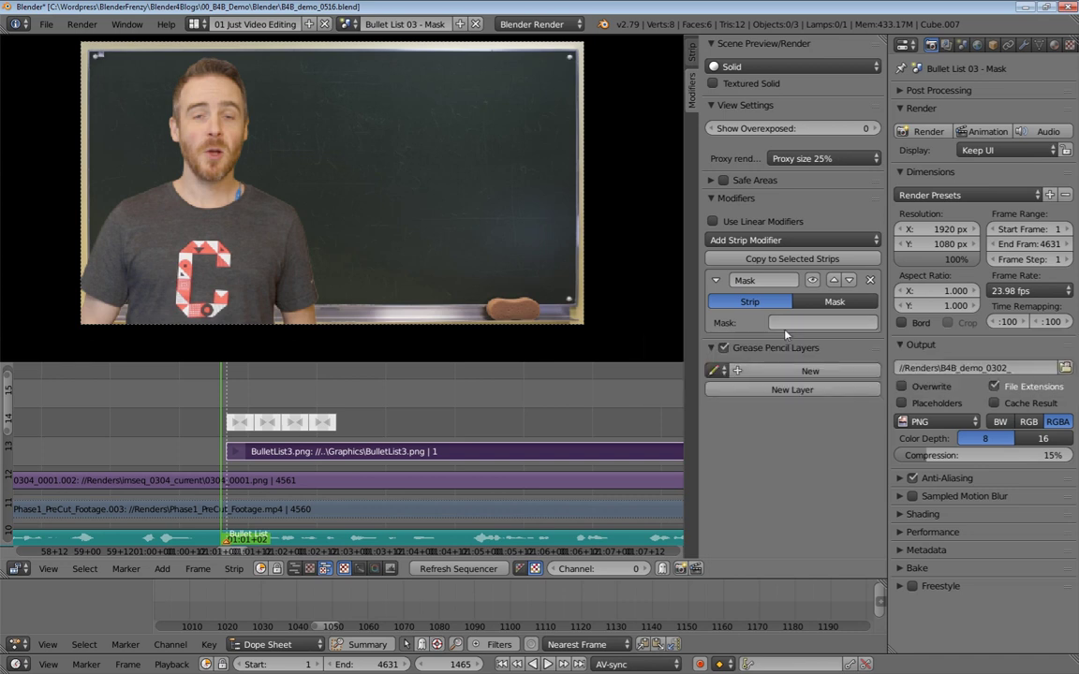
- Rename the first and second color strips as Mask 1 and Mask 2
{"action": "right_click", "coordinate": [240, 426]}
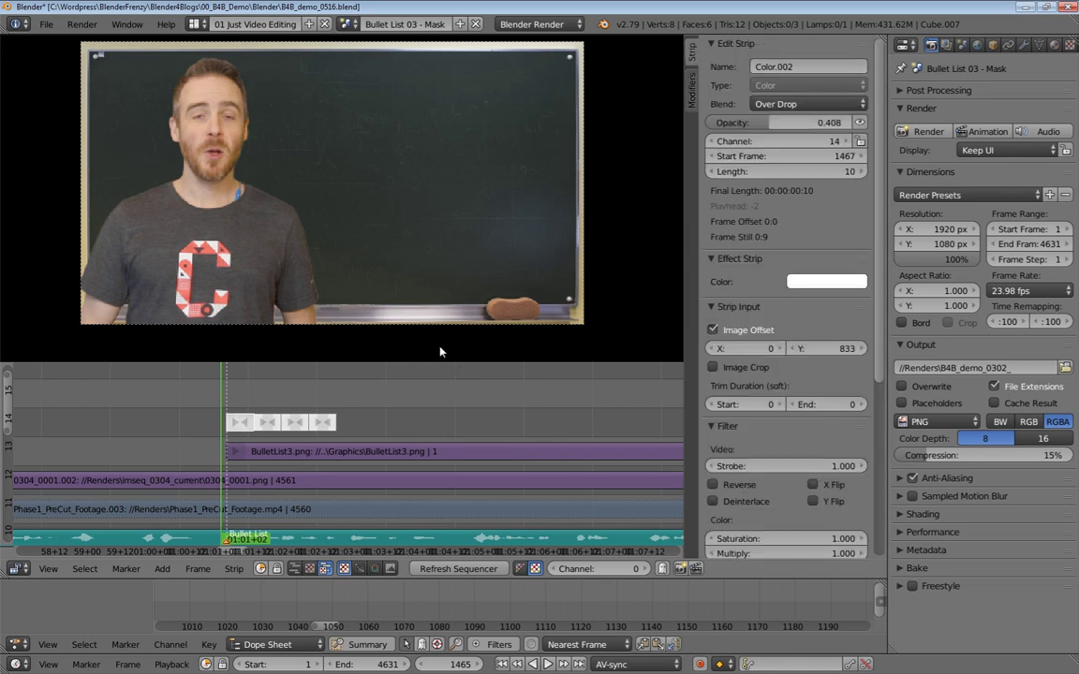
{"action": "left_click", "coordinate": [784, 68]}
{"action": "type", "text": "Man"}
{"action": "left_click", "coordinate": [464, 236]}
{"action": "left_click", "coordinate": [270, 424]}
{"action": "left_click", "coordinate": [779, 66]}
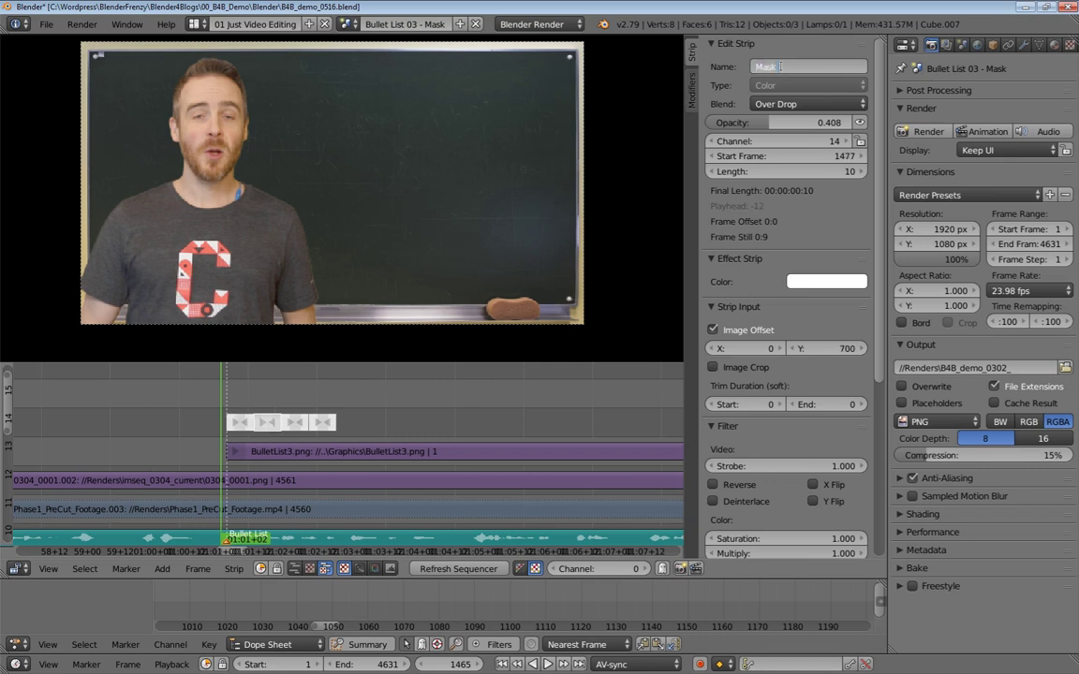
{"action": "type", "text": "2"}
{"action": "key", "text": "ctrl+a"}
{"action": "key", "text": "ctrl+c"}
{"action": "left_click", "coordinate": [304, 418]}
- Rename the third and fourth color strips as Mask 3 and Mask 4
{"action": "right_click", "coordinate": [298, 424]}
{"action": "left_click", "coordinate": [807, 65]}
{"action": "key", "text": "ctrl+v"}
{"action": "key", "text": "Return"}
{"action": "right_click", "coordinate": [325, 424]}
{"action": "left_click", "coordinate": [802, 68]}
{"action": "key", "text": "ctrl+v"}
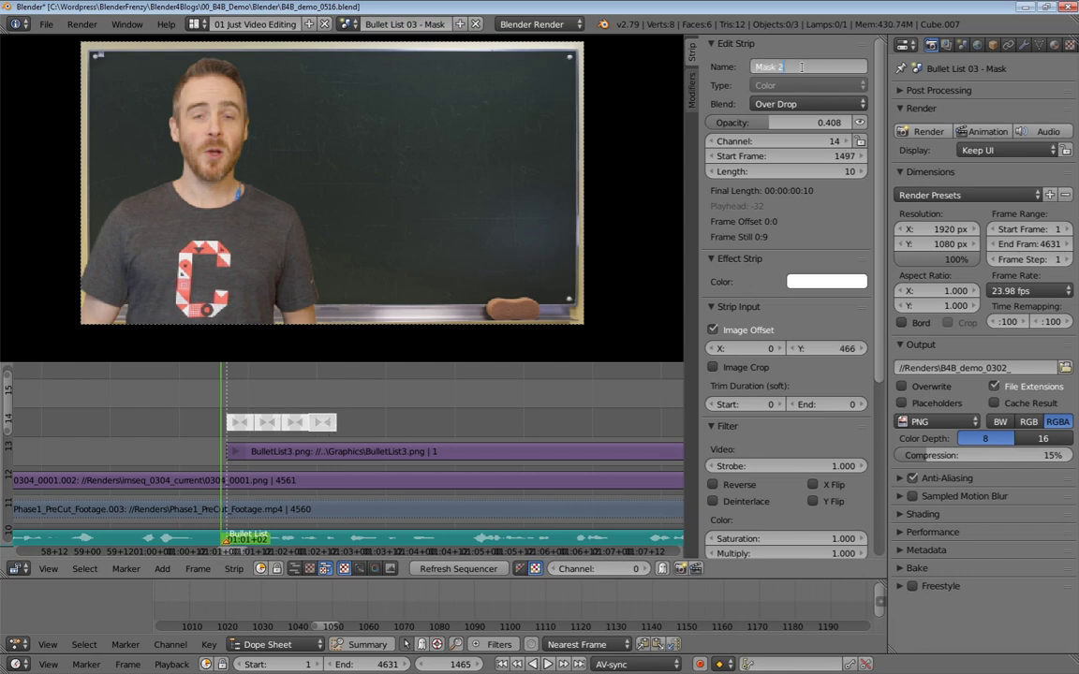
{"action": "type", "text": "4"}
{"action": "key", "text": "Return"}
- Assign Mask 1 as the mask strip in the BulletList3.png strip's Mask modifier and preview frames under it
{"action": "right_click", "coordinate": [273, 450]}
{"action": "left_click", "coordinate": [693, 91]}
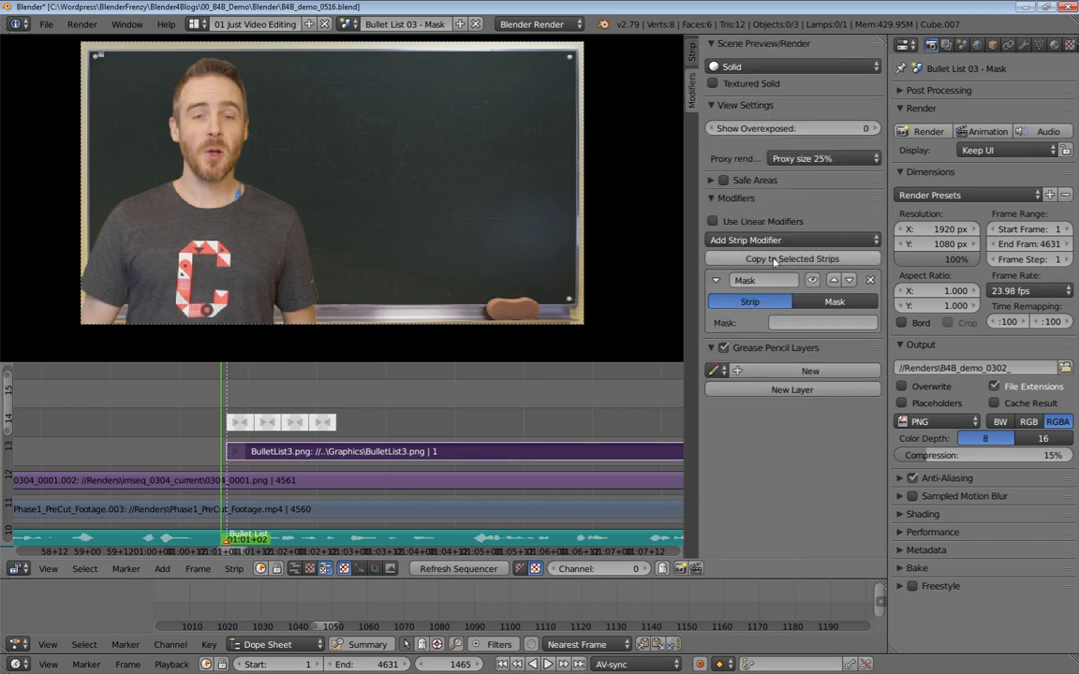
{"action": "left_click", "coordinate": [802, 323]}
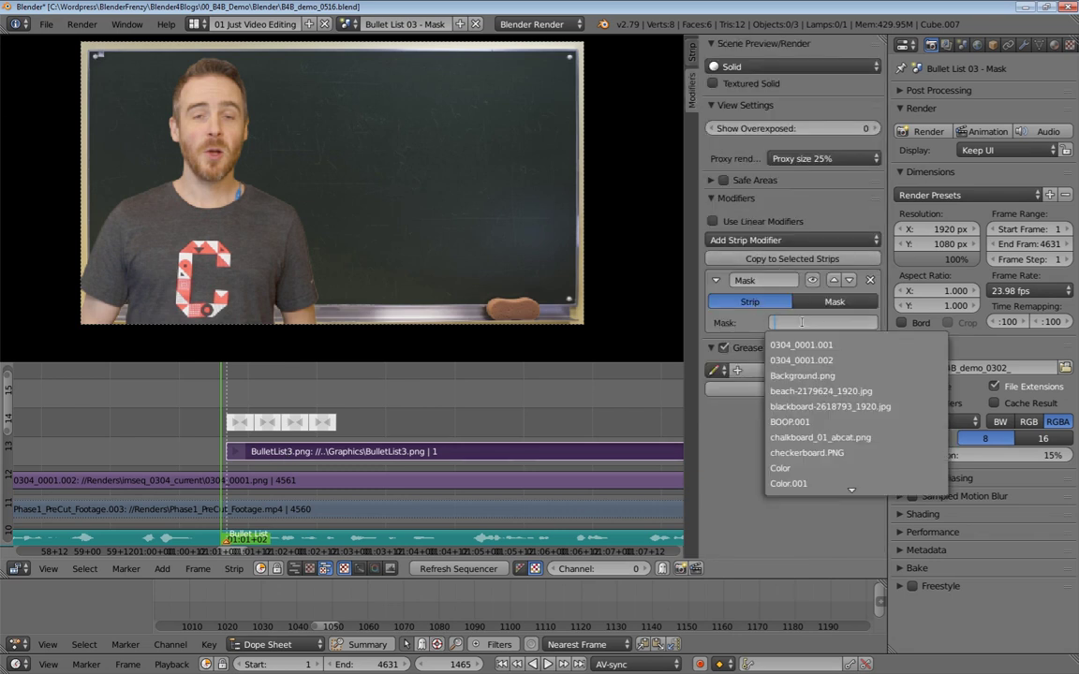
{"action": "scroll", "coordinate": [797, 438], "scroll_direction": "down", "scroll_amount": 13}
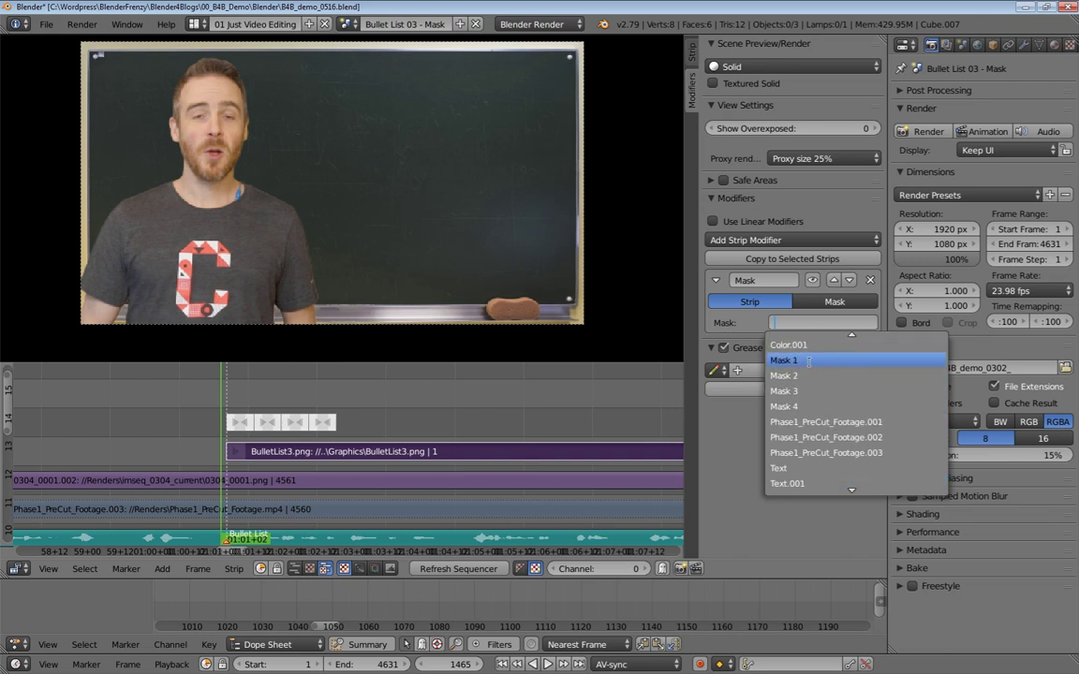
{"action": "left_click", "coordinate": [794, 360]}
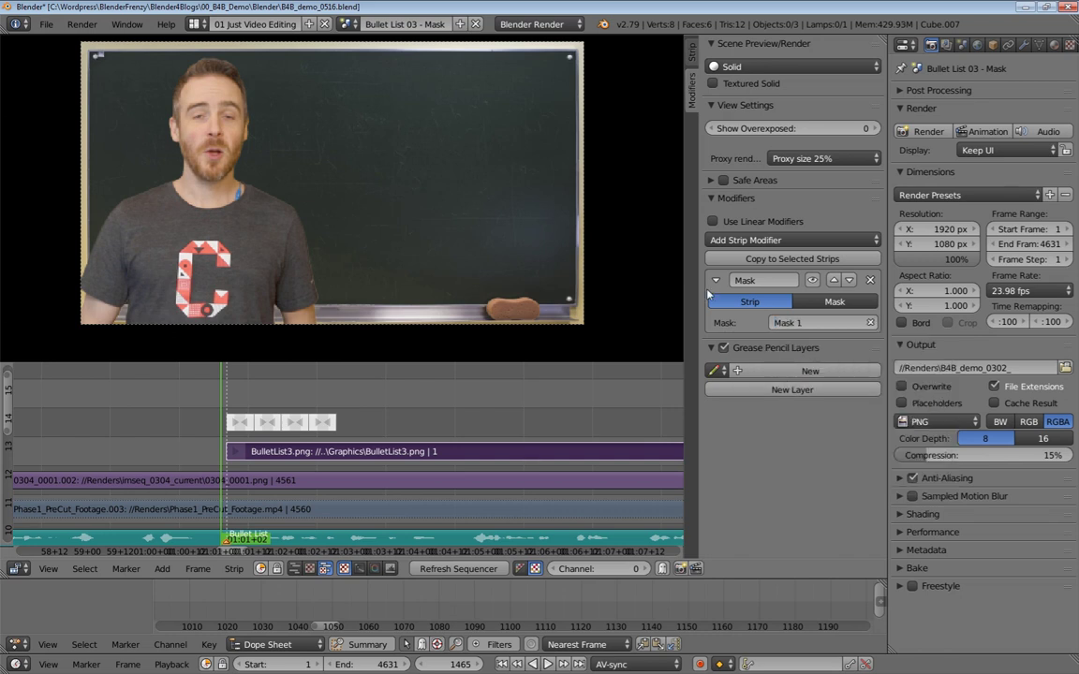
{"action": "left_click", "coordinate": [242, 379]}
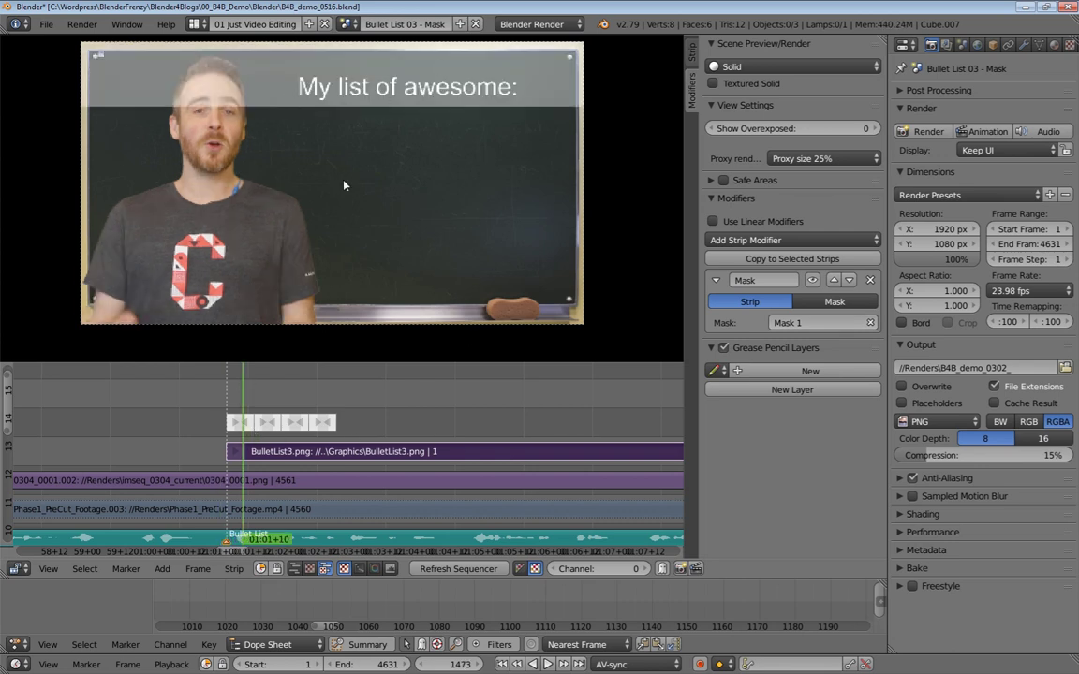
{"action": "mouse_move", "coordinate": [249, 384]}
{"action": "left_mouse_down"}
{"action": "mouse_move", "coordinate": [214, 393]}
{"action": "mouse_move", "coordinate": [247, 389]}
{"action": "mouse_move", "coordinate": [225, 400]}
{"action": "mouse_move", "coordinate": [238, 395]}
{"action": "left_mouse_up"}
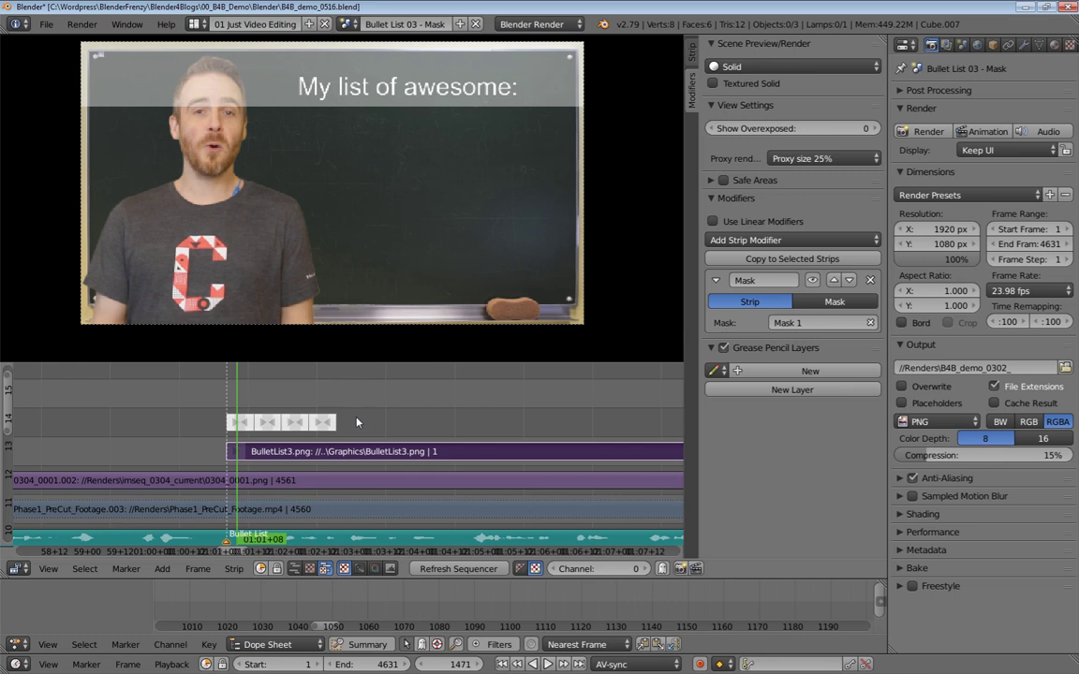
- Hide and restore the Mask modifier's effect to compare the bullet list with and without masking
{"action": "left_click", "coordinate": [812, 282]}
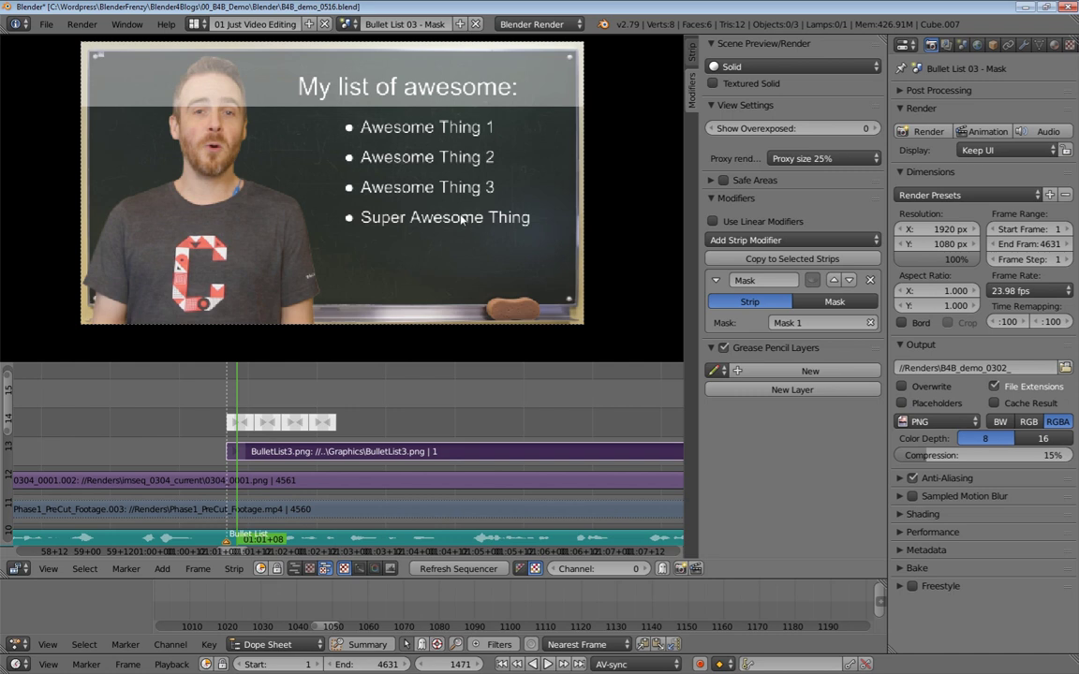
{"action": "left_click", "coordinate": [812, 281]}
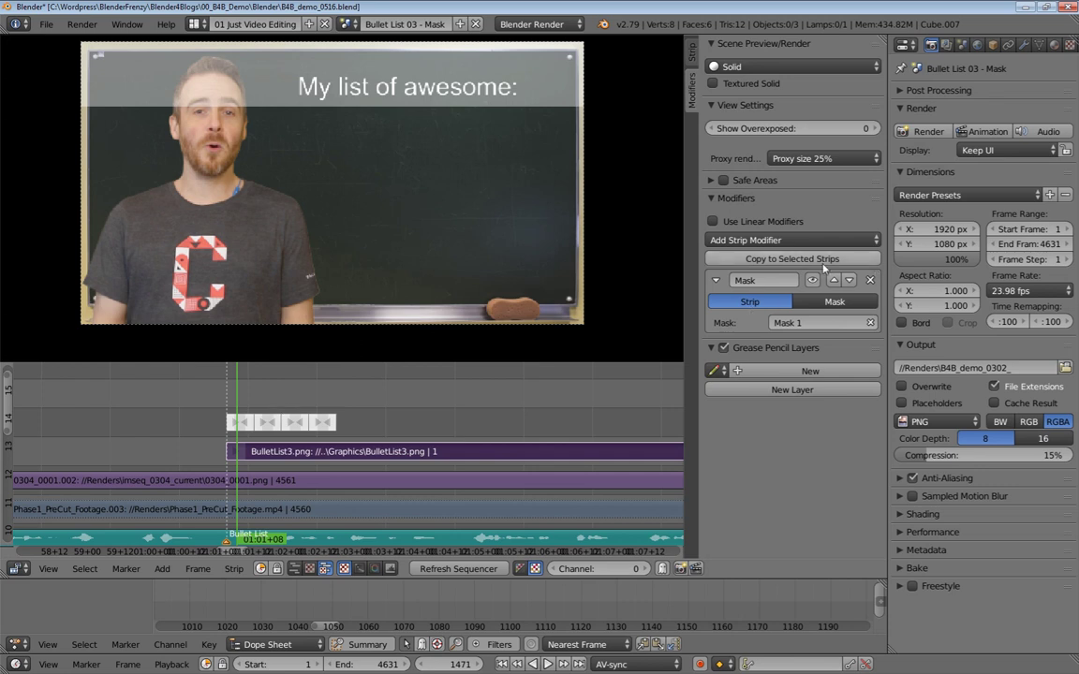
- Name the existing modifier Mask 1 and add a second Mask modifier named Mask 2 that uses the Mask 2 strip
{"action": "left_click", "coordinate": [749, 240]}
{"action": "left_click", "coordinate": [732, 327]}
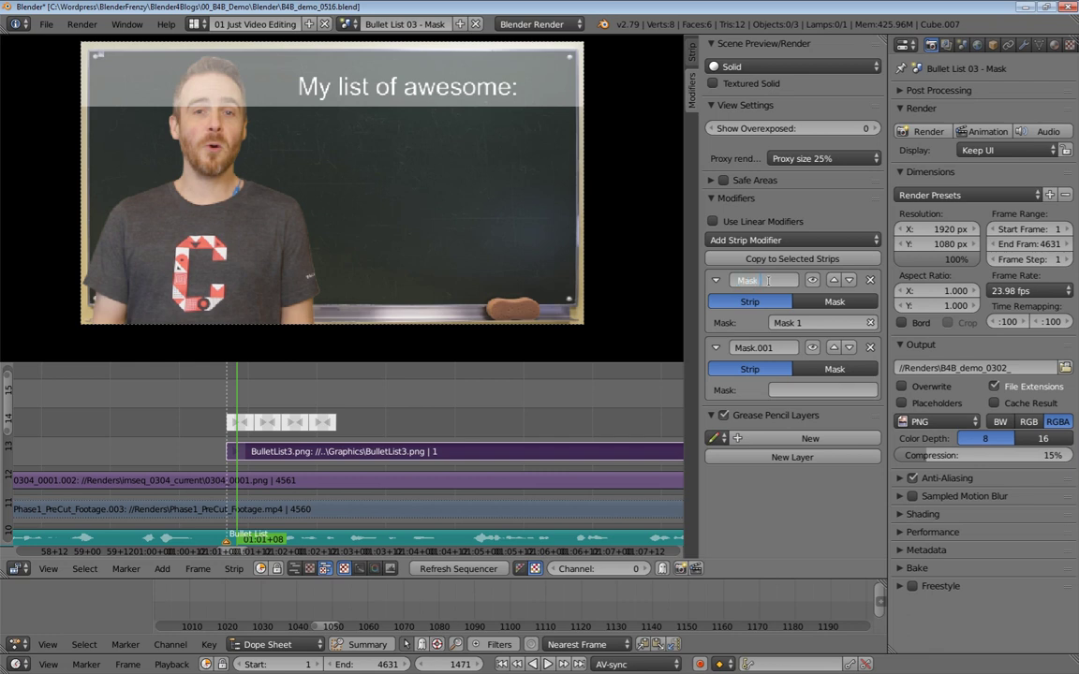
{"action": "double_click", "coordinate": [776, 347]}
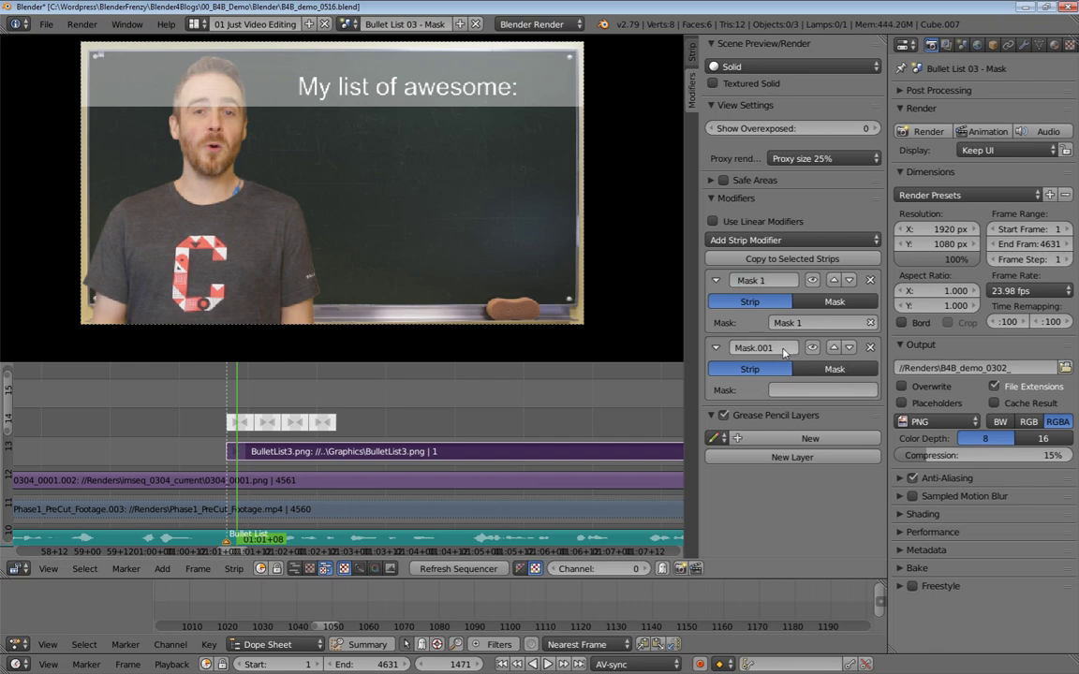
{"action": "type", "text": "Mask 2"}
{"action": "key", "text": "Return"}
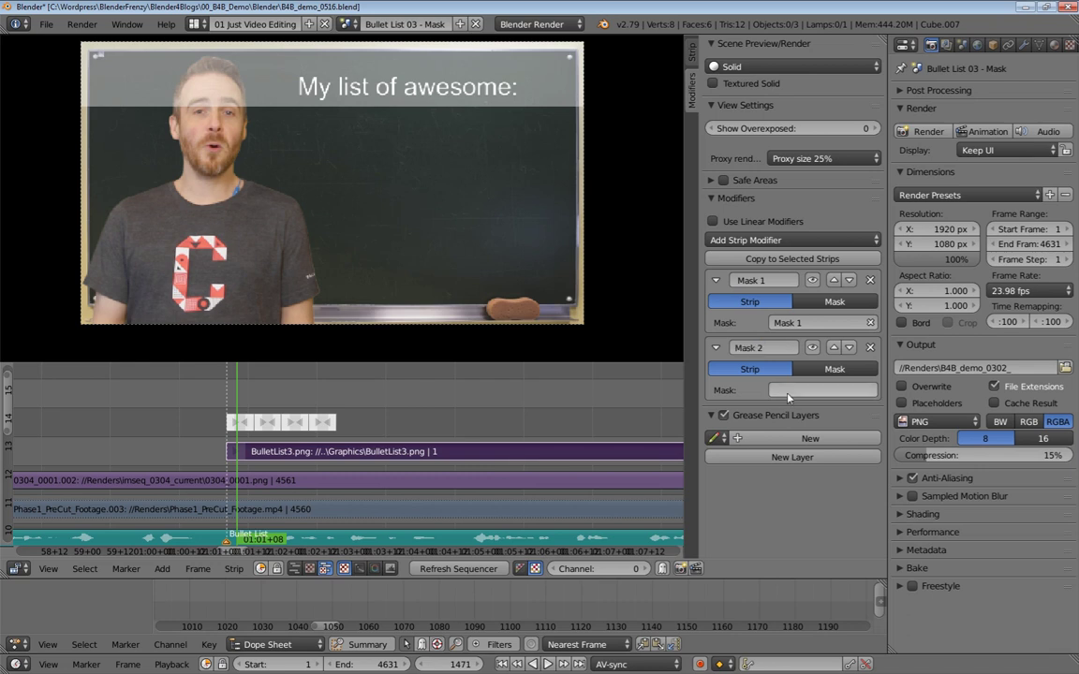
{"action": "left_click", "coordinate": [783, 390]}
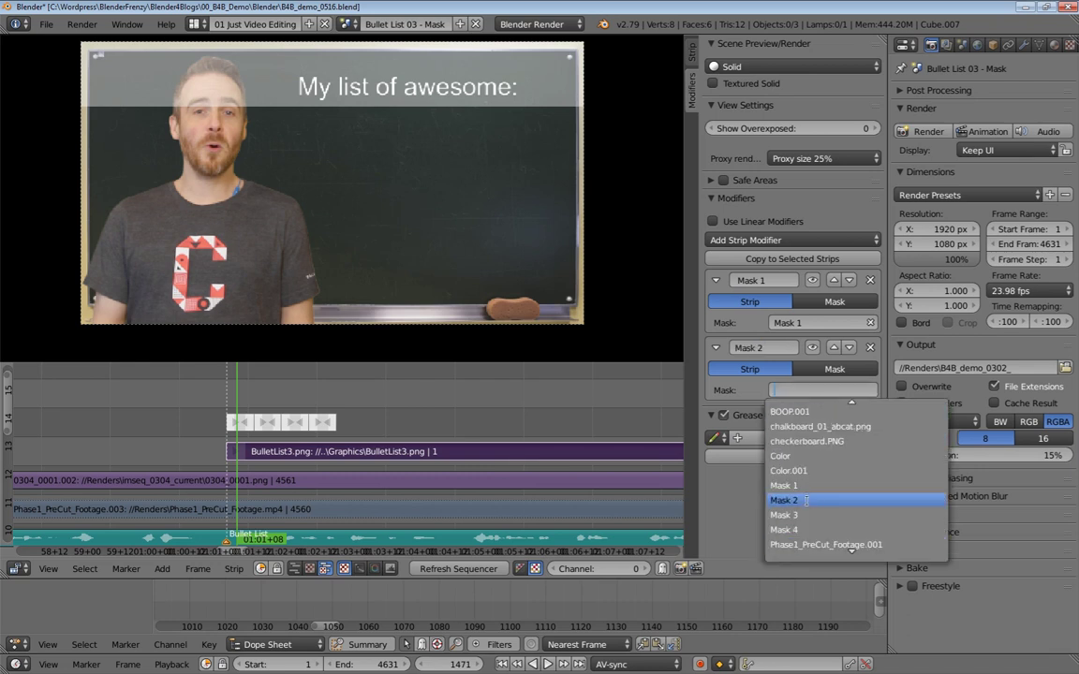
{"action": "left_click", "coordinate": [806, 500]}
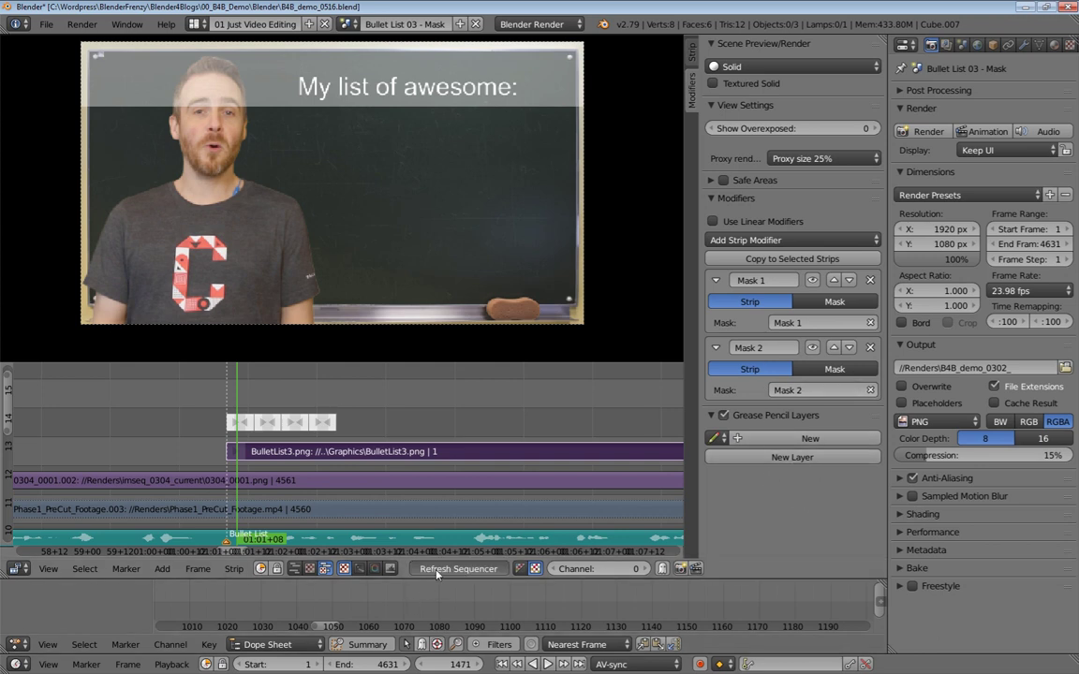
- Play and scrub the frames under the four color strips to check both Mask modifiers acting together
{"action": "left_click", "coordinate": [193, 398]}
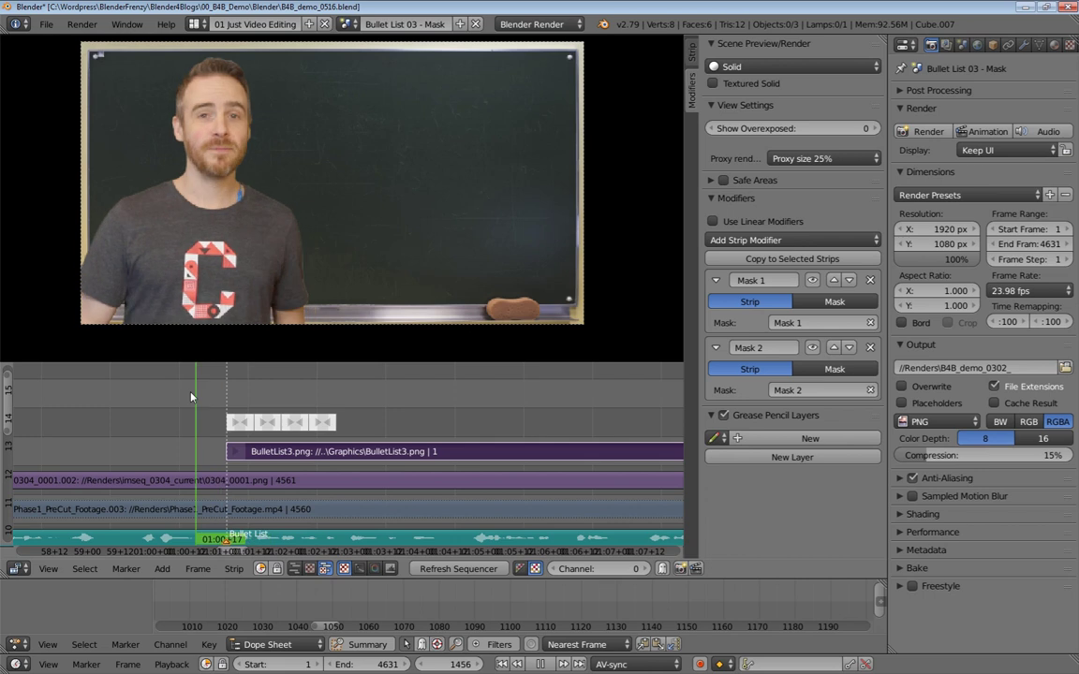
{"action": "key", "text": "alt+a"}
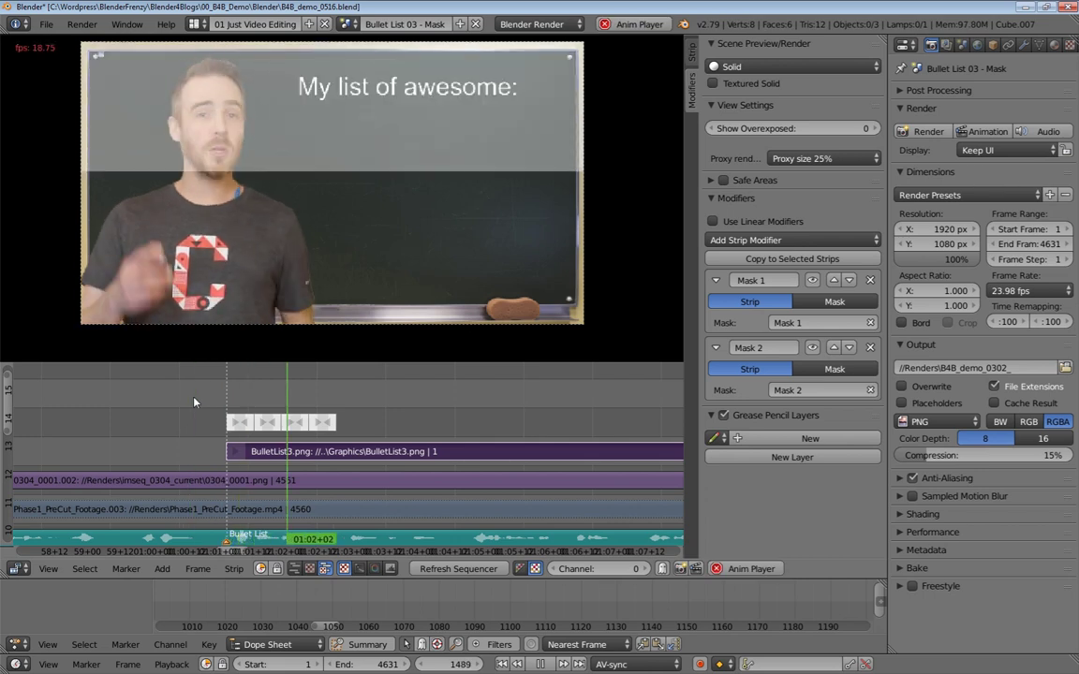
{"action": "key", "text": "alt+a"}
{"action": "left_click_drag", "start_coordinate": [227, 393], "coordinate": [324, 394]}
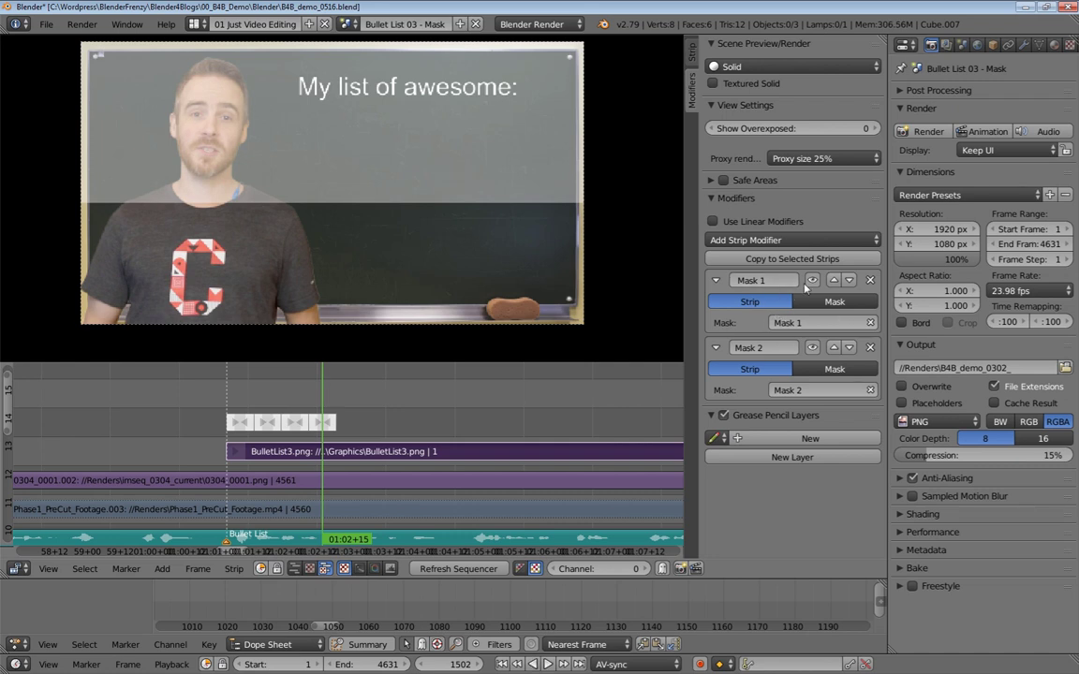
{"action": "right_click", "coordinate": [239, 424]}
{"action": "left_click", "coordinate": [238, 390]}
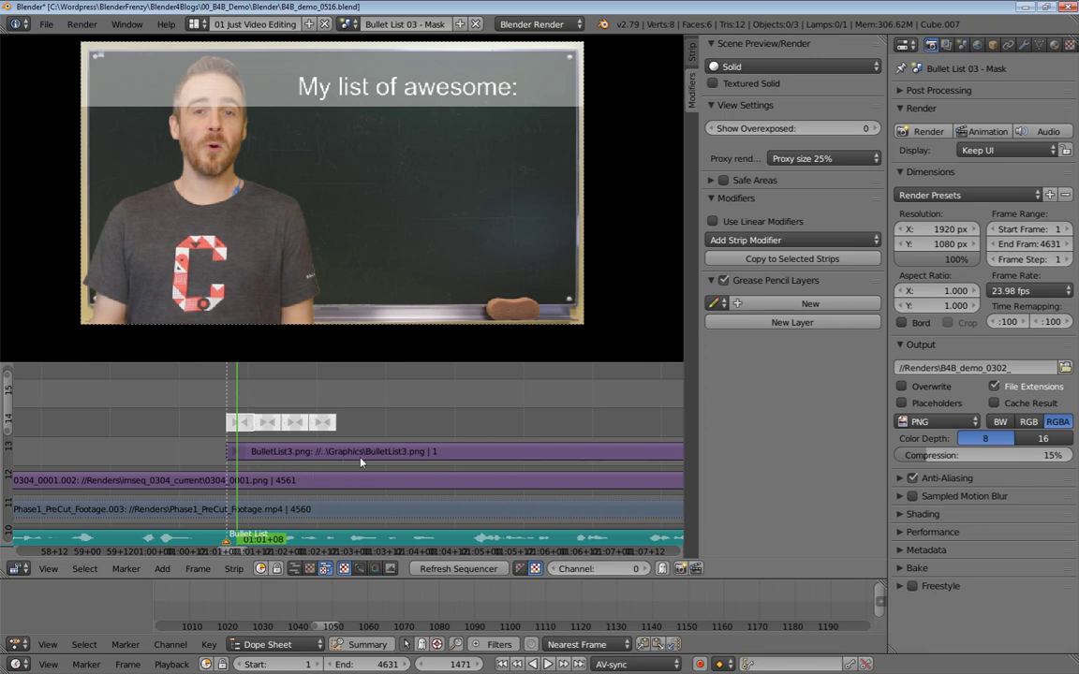
- Cut the BulletList3.png strip where each color strip ends, at 01:01+14, 01:02+00, 01:02+10 and 01:02+20
{"action": "right_click", "coordinate": [332, 455]}
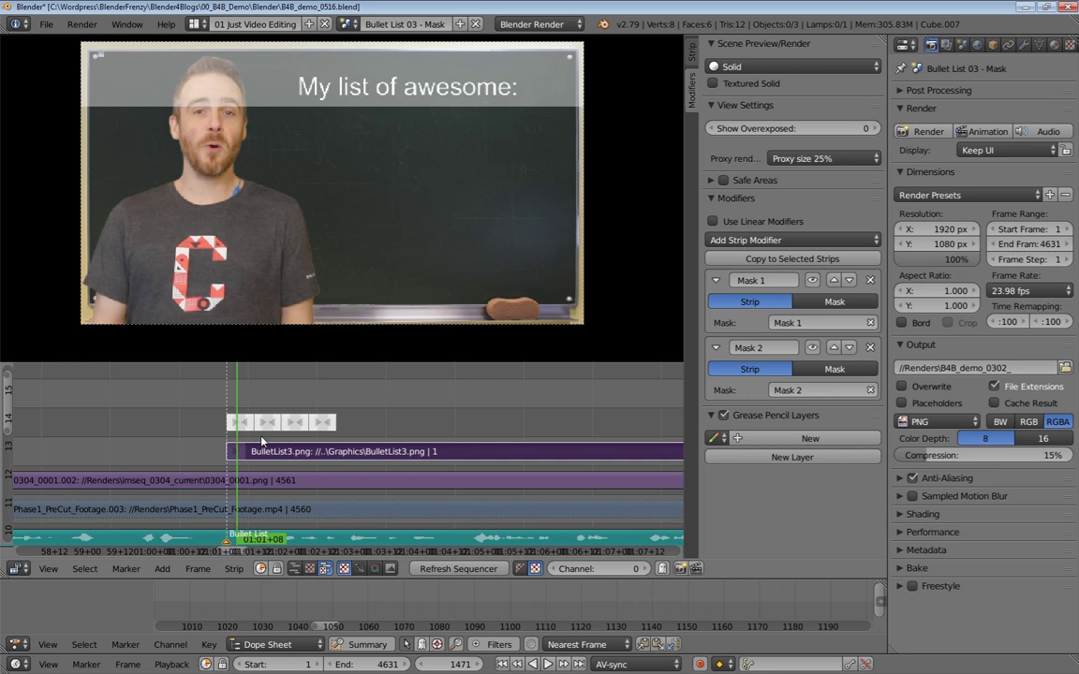
{"action": "key", "text": "alt+a"}
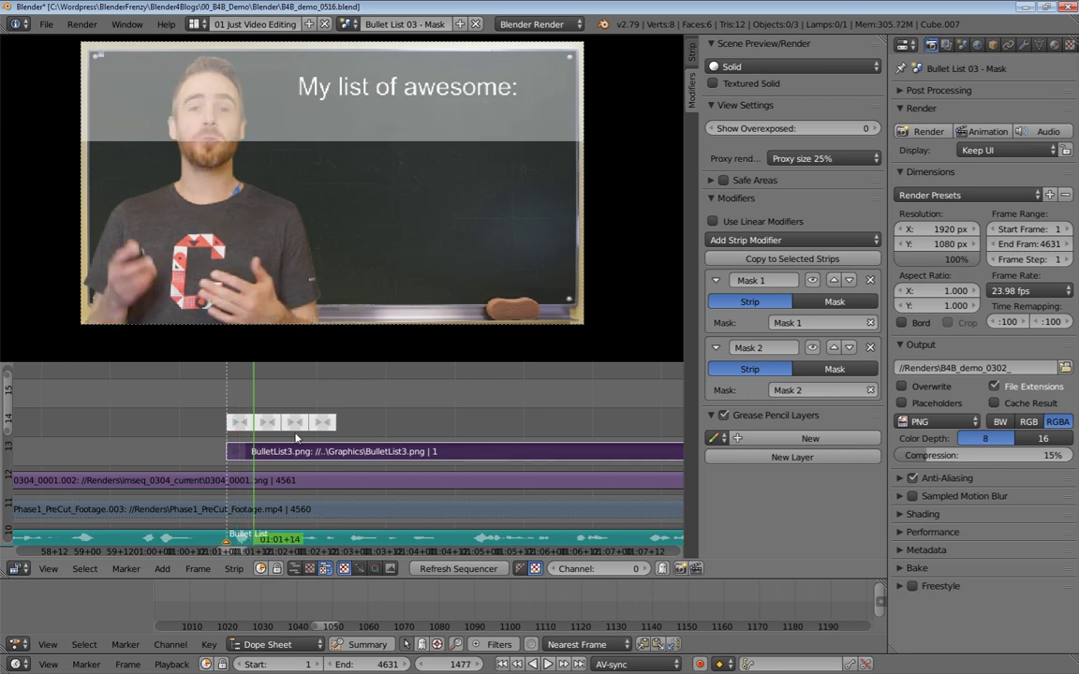
{"action": "key", "text": "shift+d"}
{"action": "key", "text": "Page_Up"}
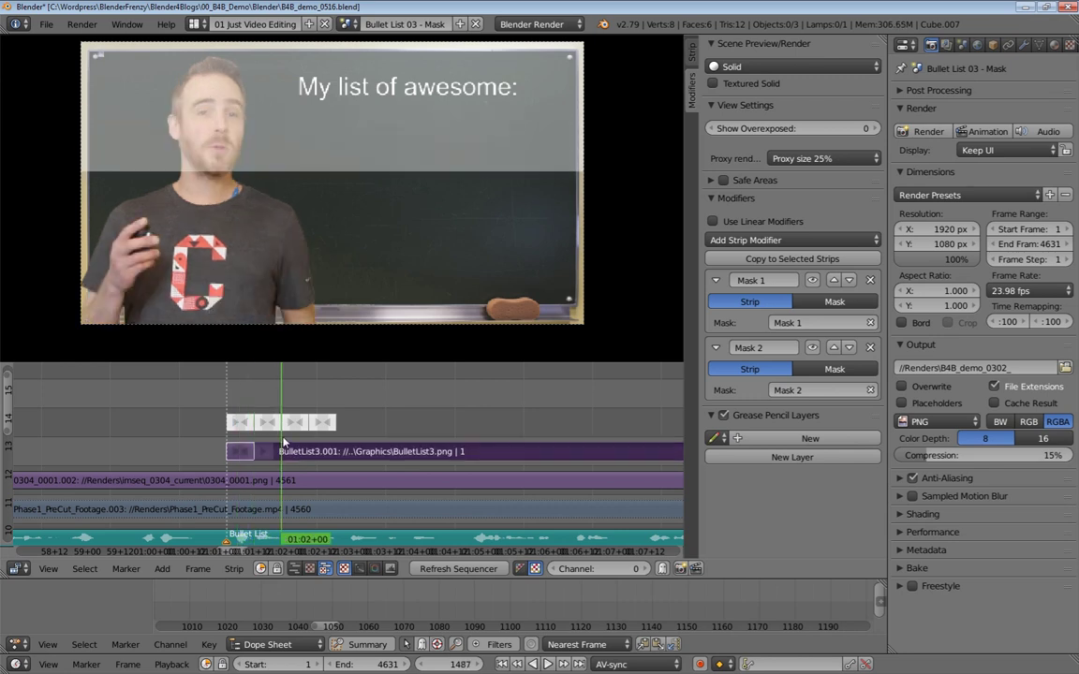
{"action": "key", "text": "shift+d"}
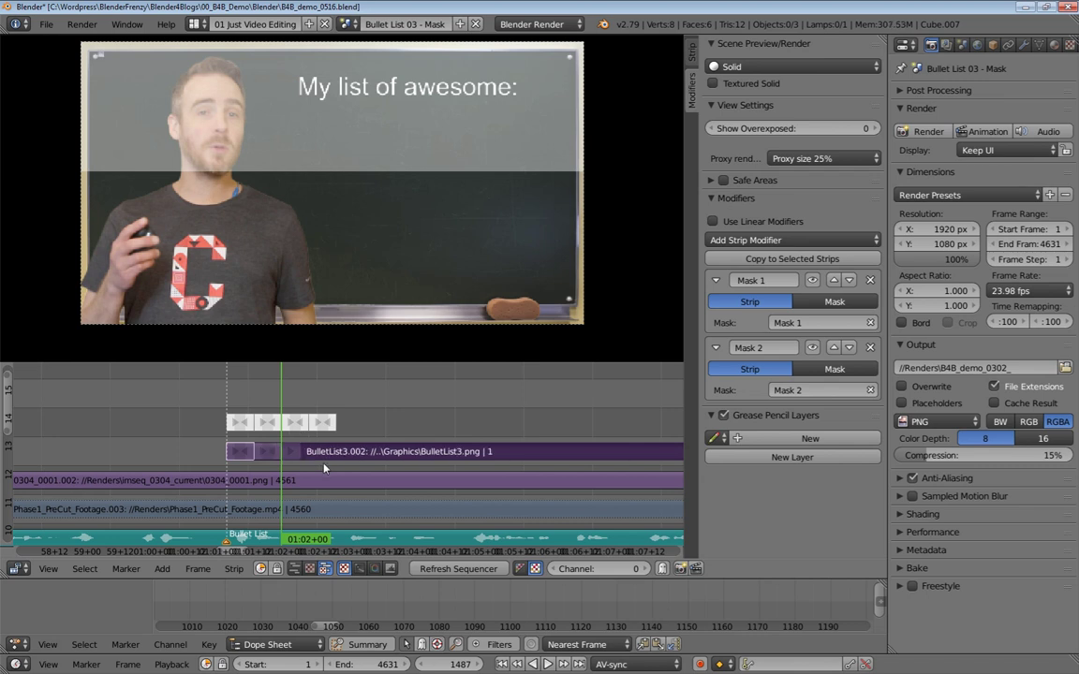
{"action": "key", "text": "Page_Up"}
{"action": "key", "text": "shift+d"}
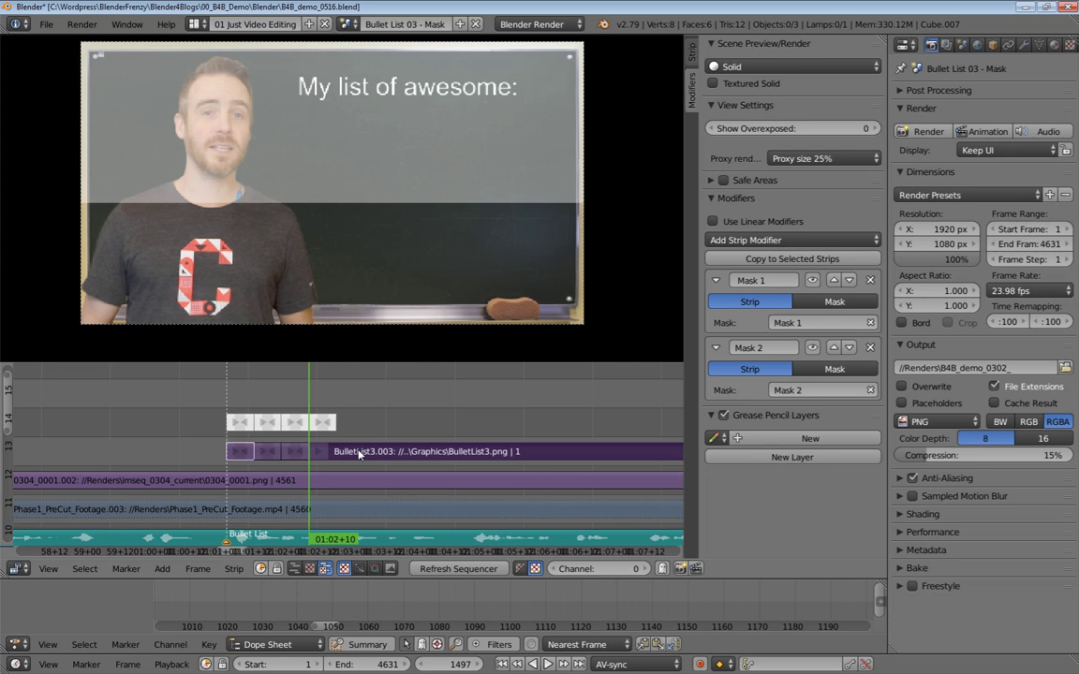
{"action": "key", "text": "shift+Up"}
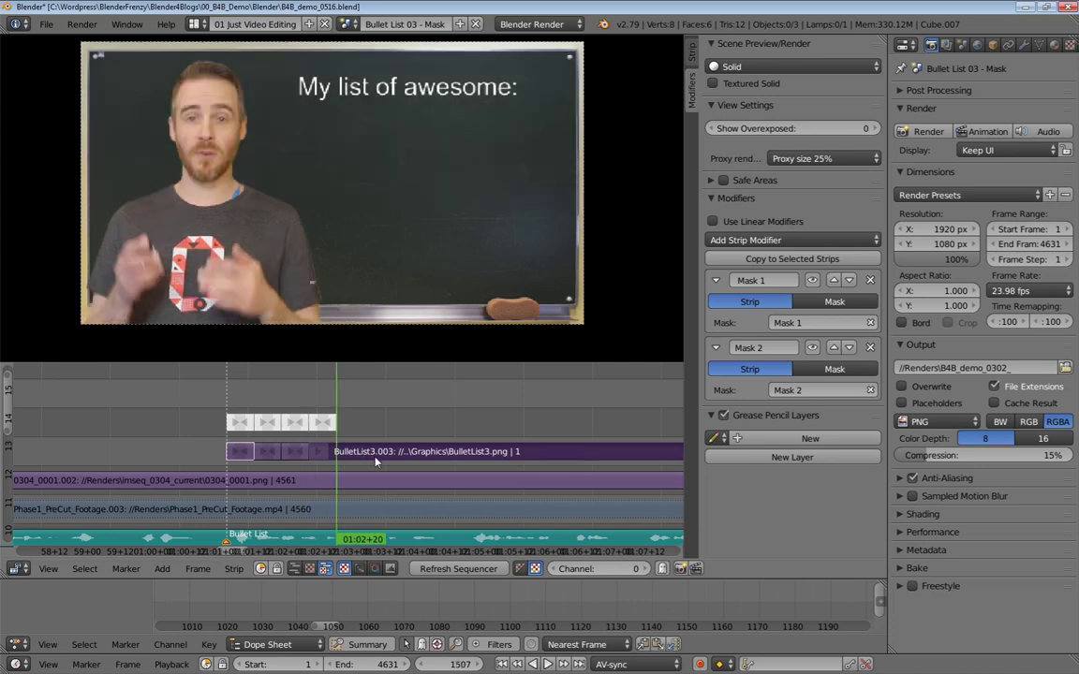
{"action": "key", "text": "shift+d"}
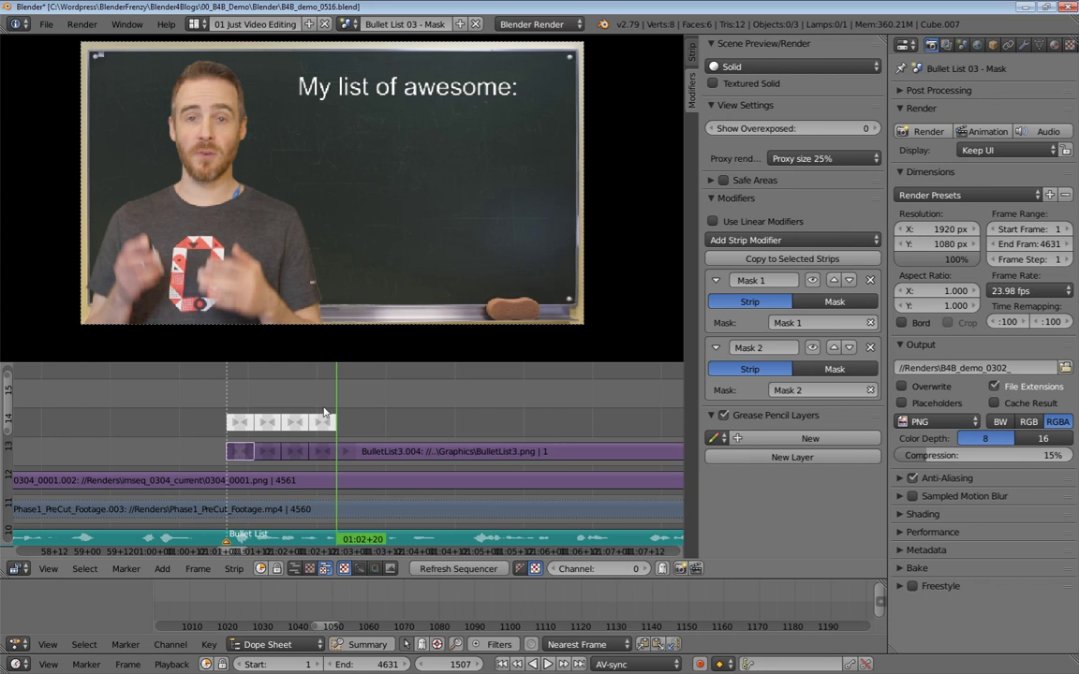
- Remove the Mask 2 modifier from the first bullet list segment, keeping Mask 1
{"action": "left_click", "coordinate": [250, 384]}
{"action": "left_click", "coordinate": [241, 388]}
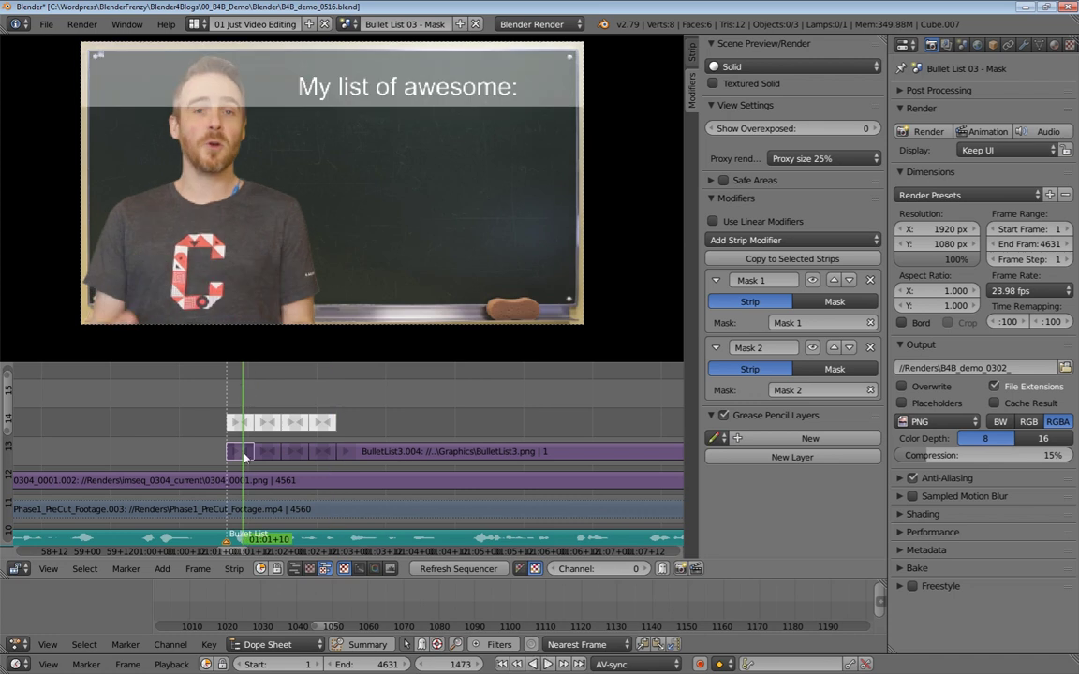
{"action": "left_click", "coordinate": [870, 347]}
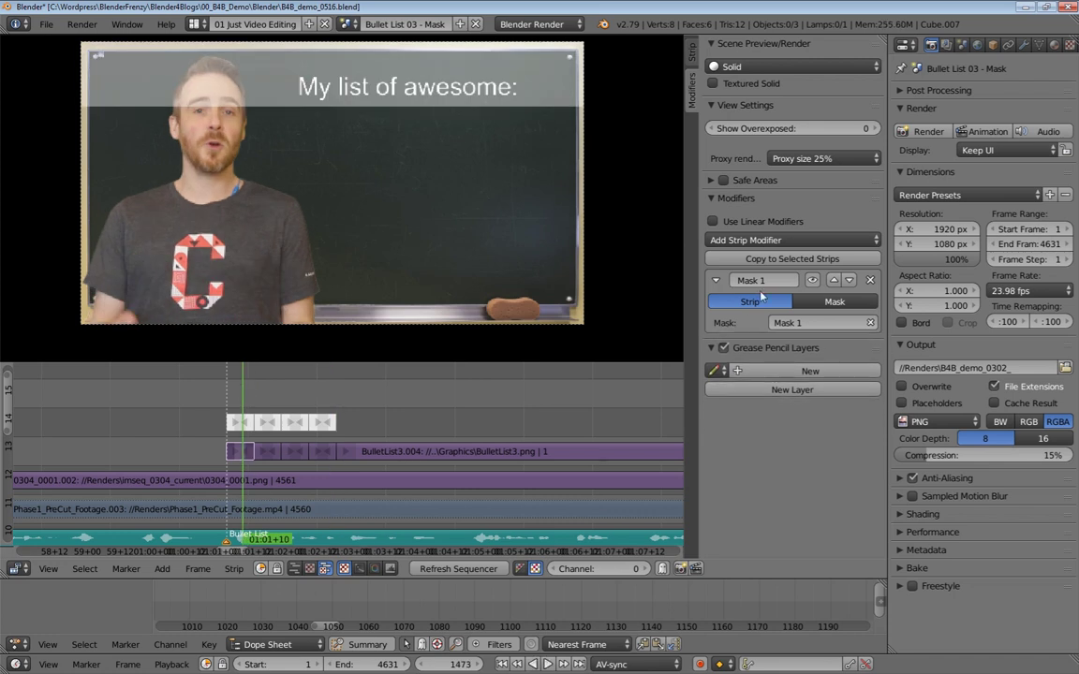
- On the second bullet list segment, remove the Mask 2 modifier and set the remaining modifier's mask strip to Mask 2
{"action": "key", "text": "ctrl+z"}
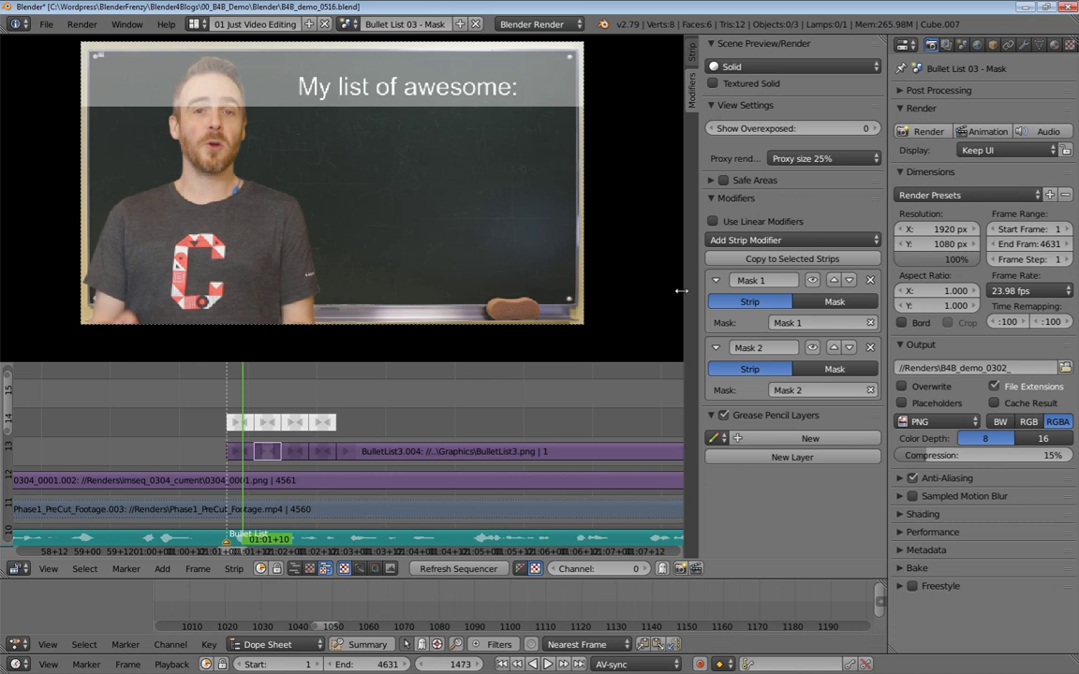
{"action": "left_click", "coordinate": [870, 348]}
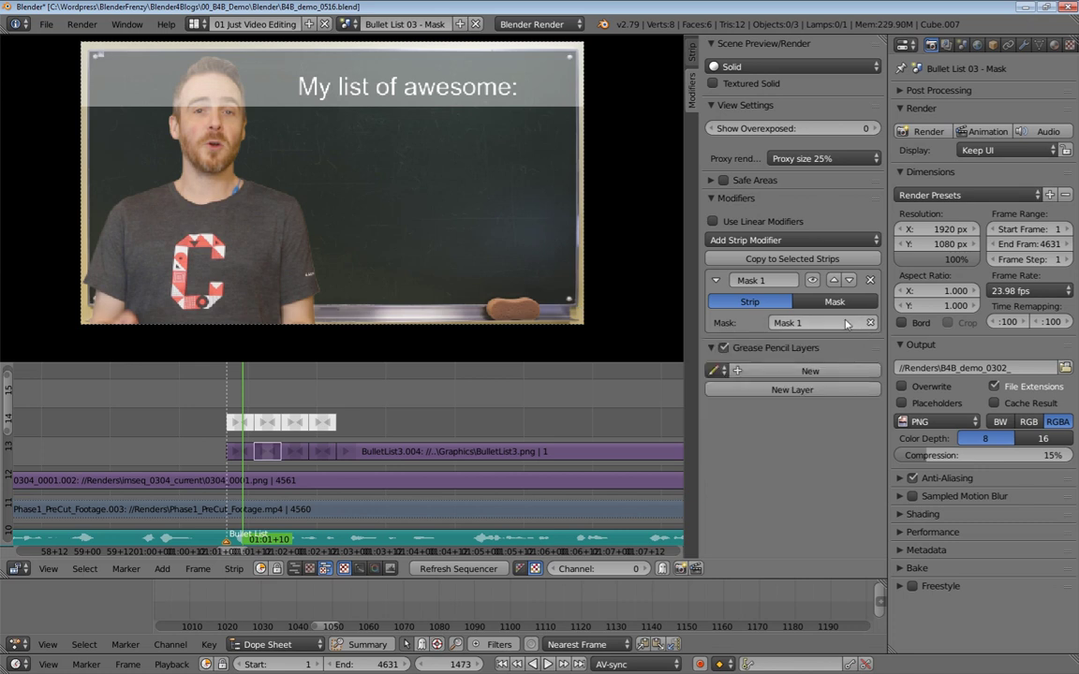
{"action": "left_click", "coordinate": [816, 322]}
{"action": "scroll", "coordinate": [829, 452], "scroll_direction": "down", "scroll_amount": 10}
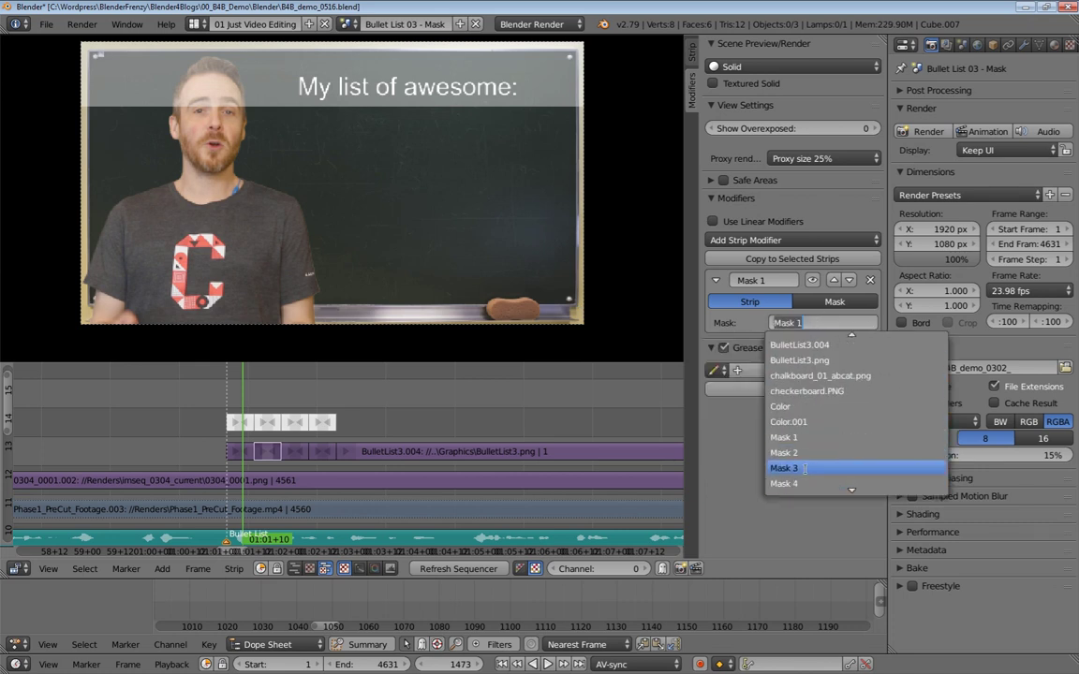
{"action": "left_click", "coordinate": [803, 452]}
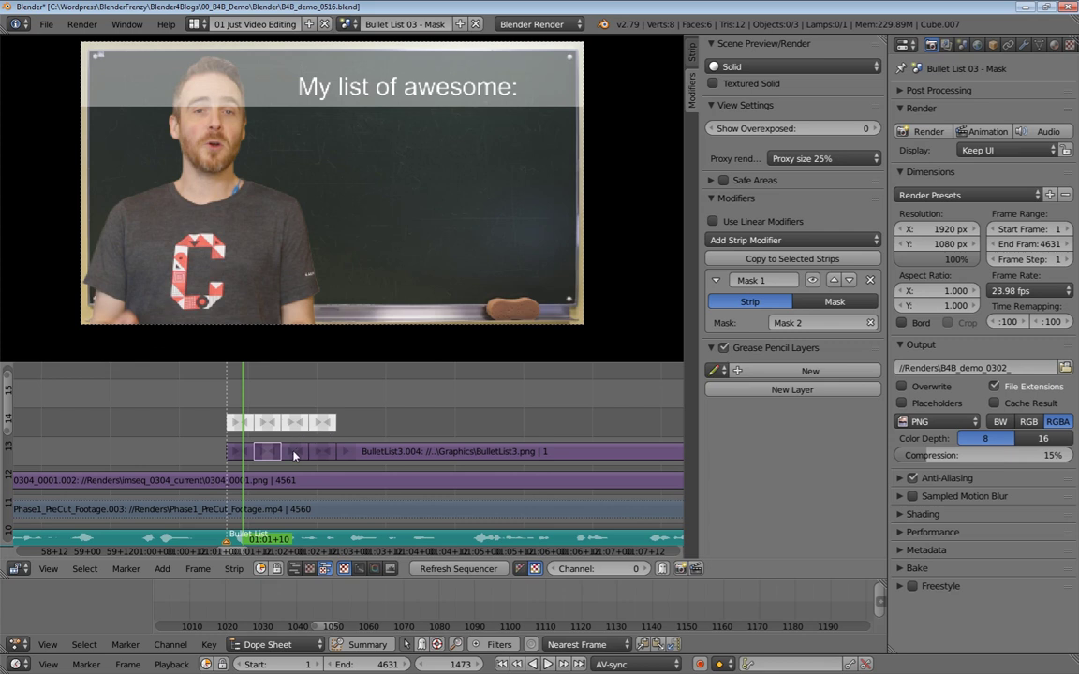
- On the third bullet list segment, keep only the first modifier and set its mask strip to Mask 3
{"action": "left_click", "coordinate": [817, 322]}
{"action": "scroll", "coordinate": [798, 460], "scroll_direction": "down", "scroll_amount": 10}
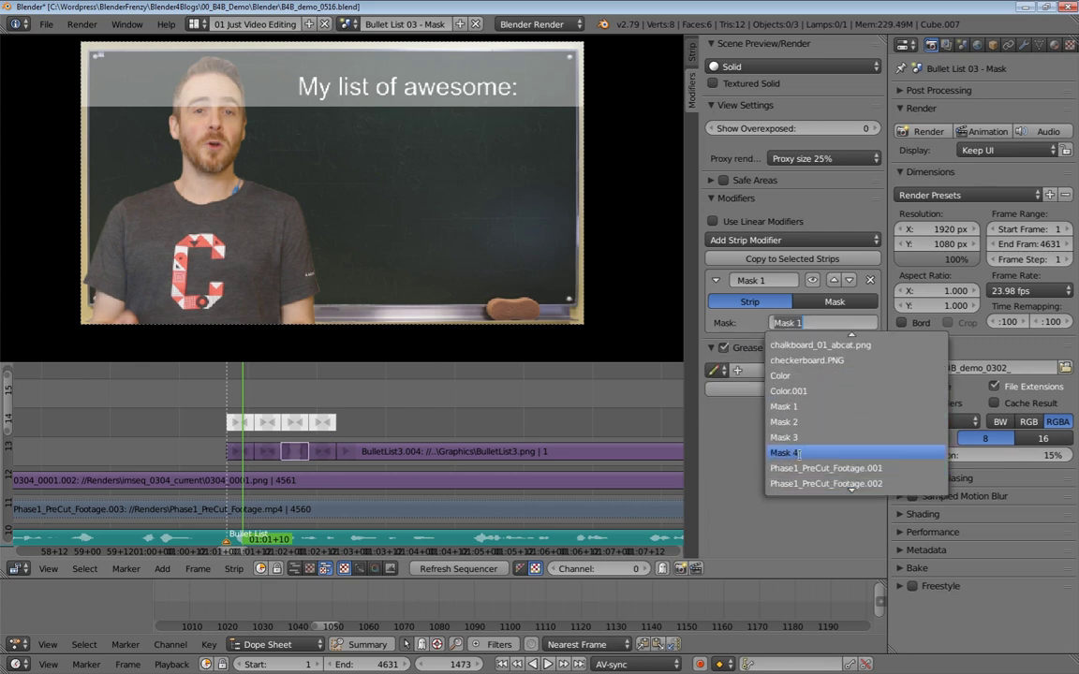
{"action": "left_click", "coordinate": [786, 437]}
- On the fourth bullet list segment, remove the Mask 2 modifier and set the remaining modifier's mask strip to Mask 4
{"action": "right_click", "coordinate": [317, 455]}
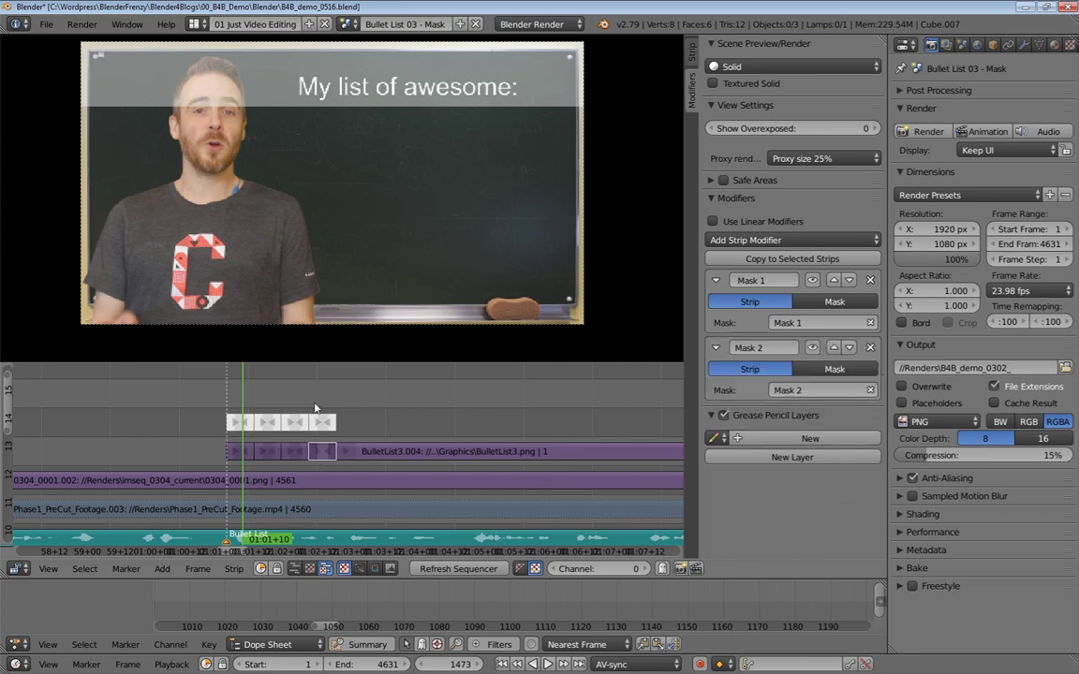
{"action": "left_click", "coordinate": [869, 347]}
{"action": "left_click", "coordinate": [824, 323]}
{"action": "scroll", "coordinate": [809, 440], "scroll_direction": "down", "scroll_amount": 10}
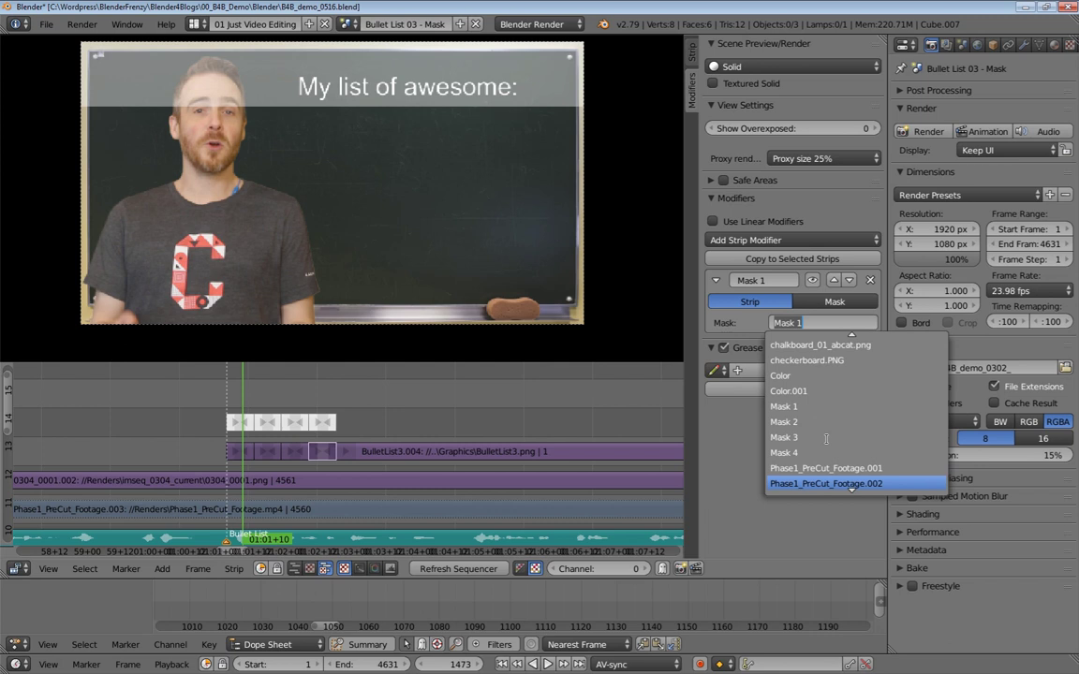
{"action": "left_click", "coordinate": [809, 452]}
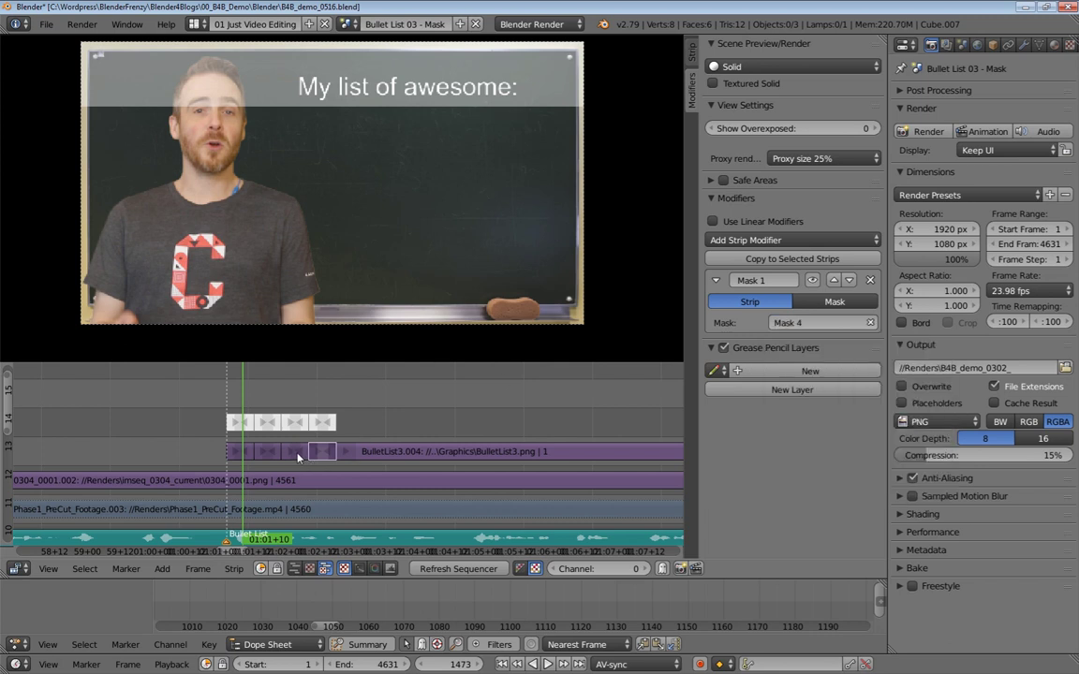
- Check the segments' mask assignments and play the bullet reveal from before the first segment into the last one
{"action": "left_click", "coordinate": [268, 453]}
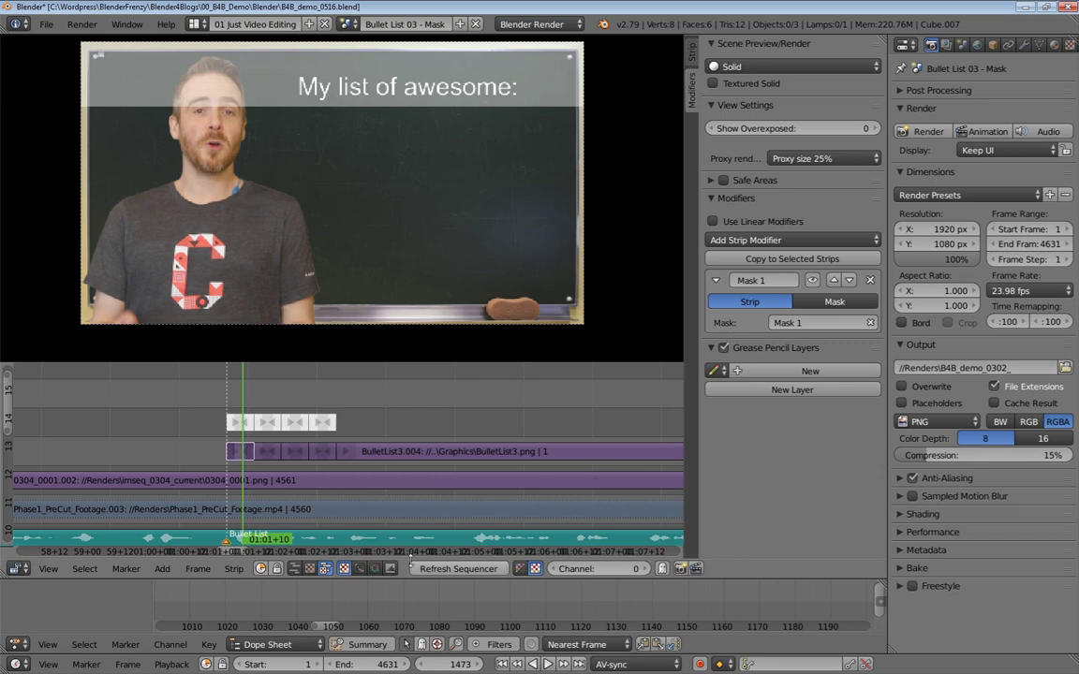
{"action": "left_click", "coordinate": [212, 392]}
{"action": "key", "text": "alt+a"}
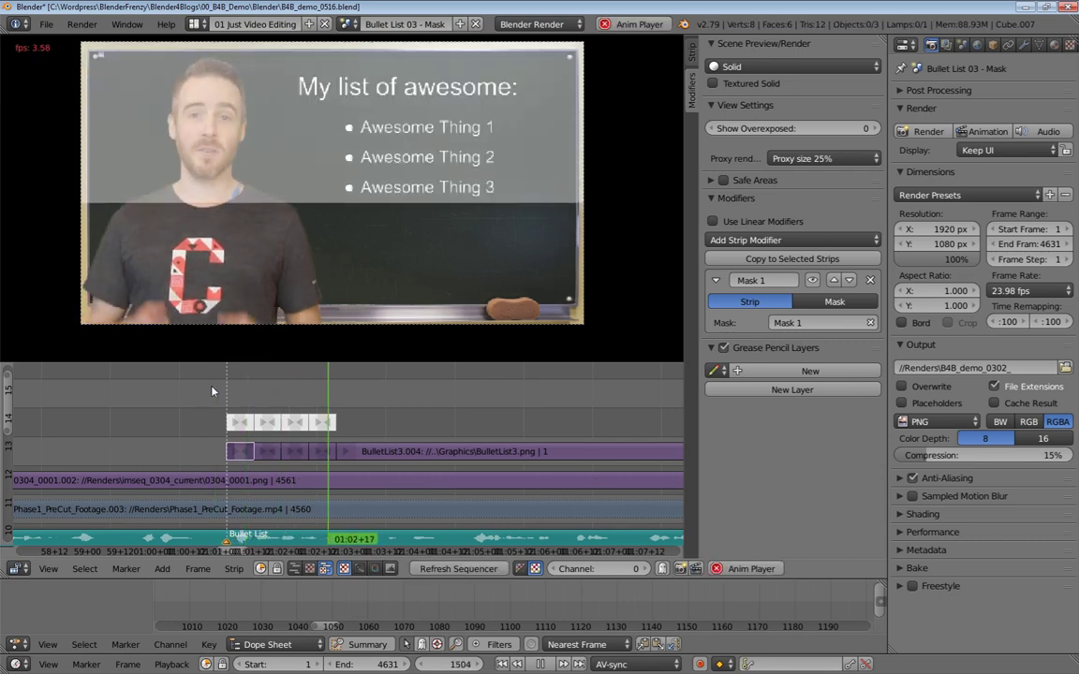
{"action": "key", "text": "alt+a"}
{"action": "left_click_drag", "start_coordinate": [307, 384], "coordinate": [352, 386]}
- Remove both Mask modifiers from the final bullet list segment, BulletList3.004, after the color strips
{"action": "right_click", "coordinate": [373, 457]}
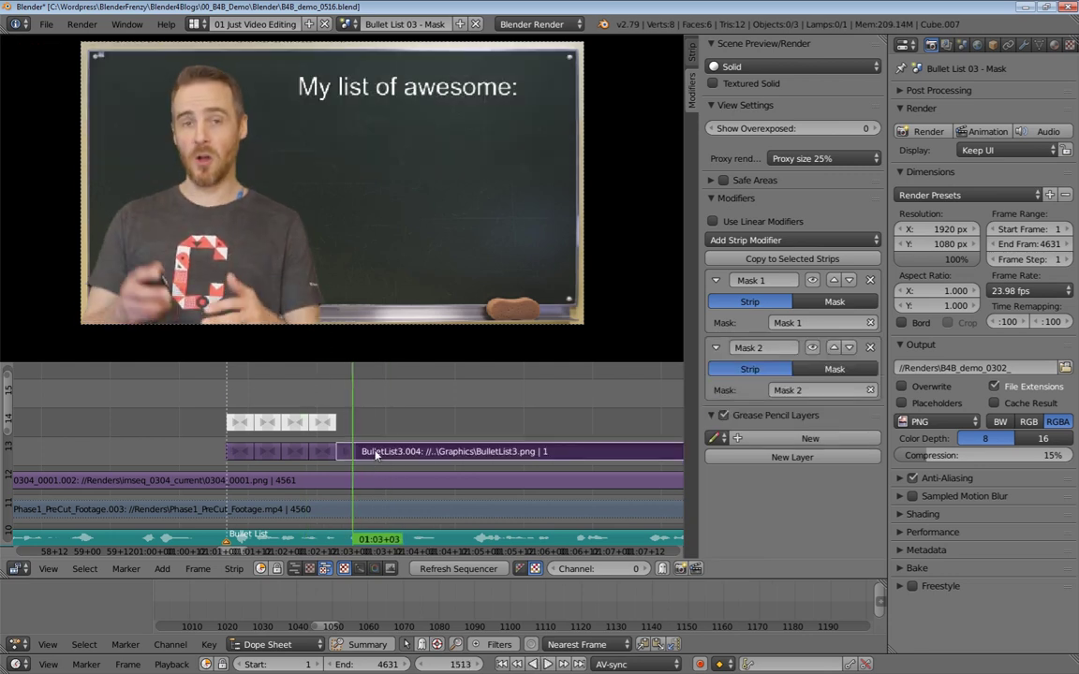
{"action": "left_click", "coordinate": [870, 348]}
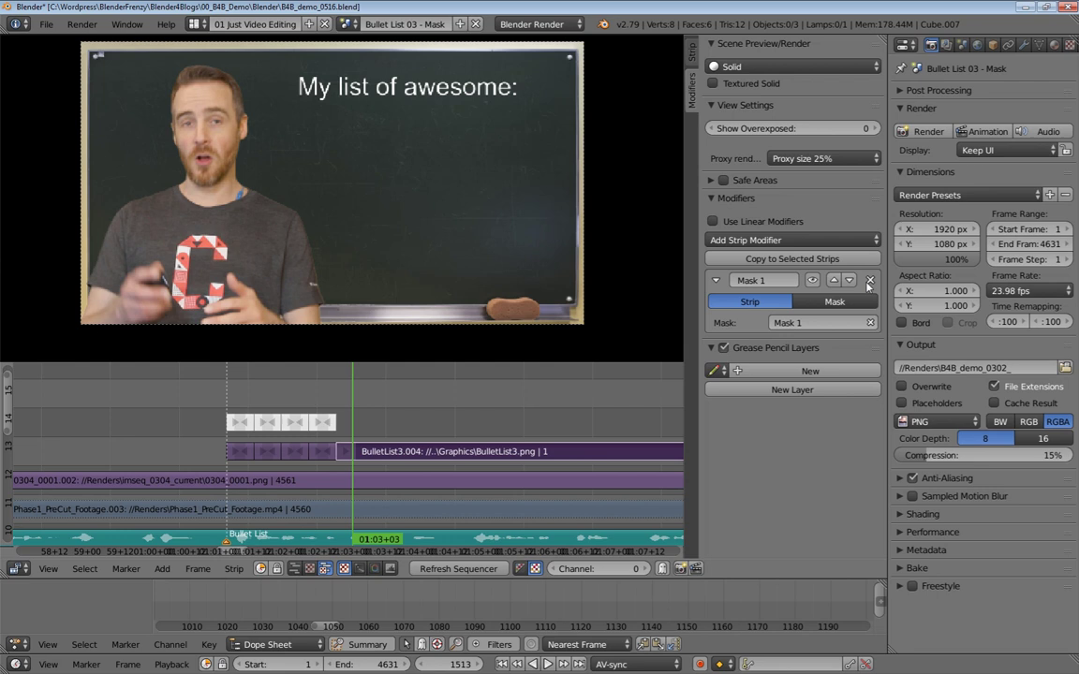
{"action": "left_click", "coordinate": [870, 280]}
- Play and scrub the complete bullet list reveal from its start through the unmasked final segment
{"action": "left_click_drag", "start_coordinate": [261, 397], "coordinate": [218, 396]}
{"action": "key", "text": "alt+a"}
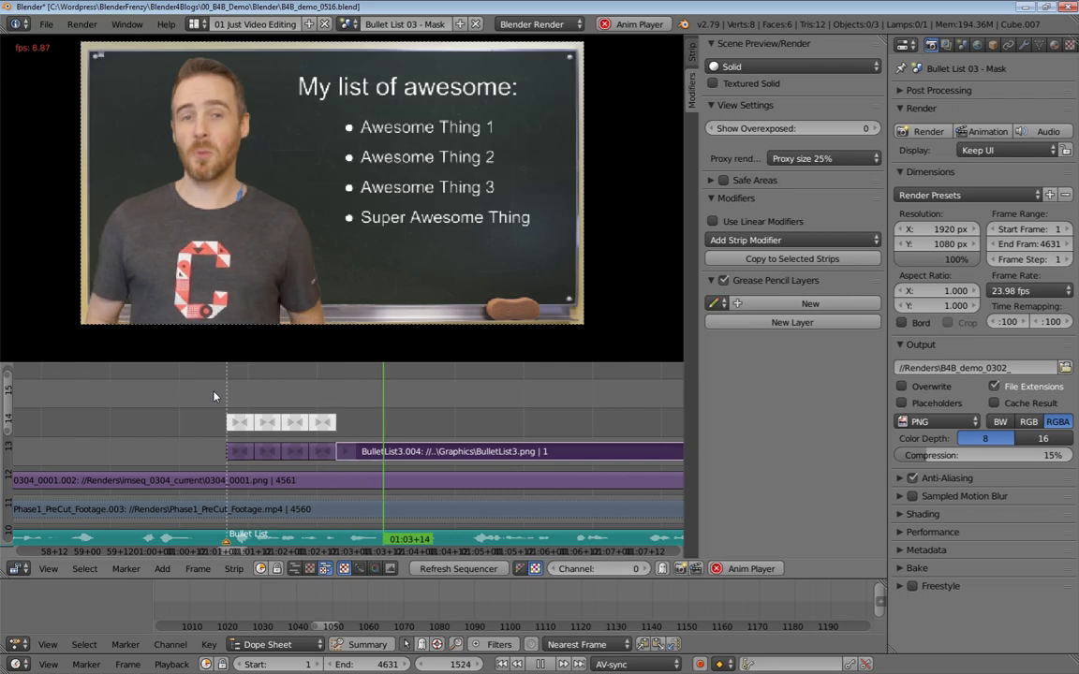
{"action": "key", "text": "Escape"}
{"action": "left_click_drag", "start_coordinate": [253, 386], "coordinate": [386, 384]}
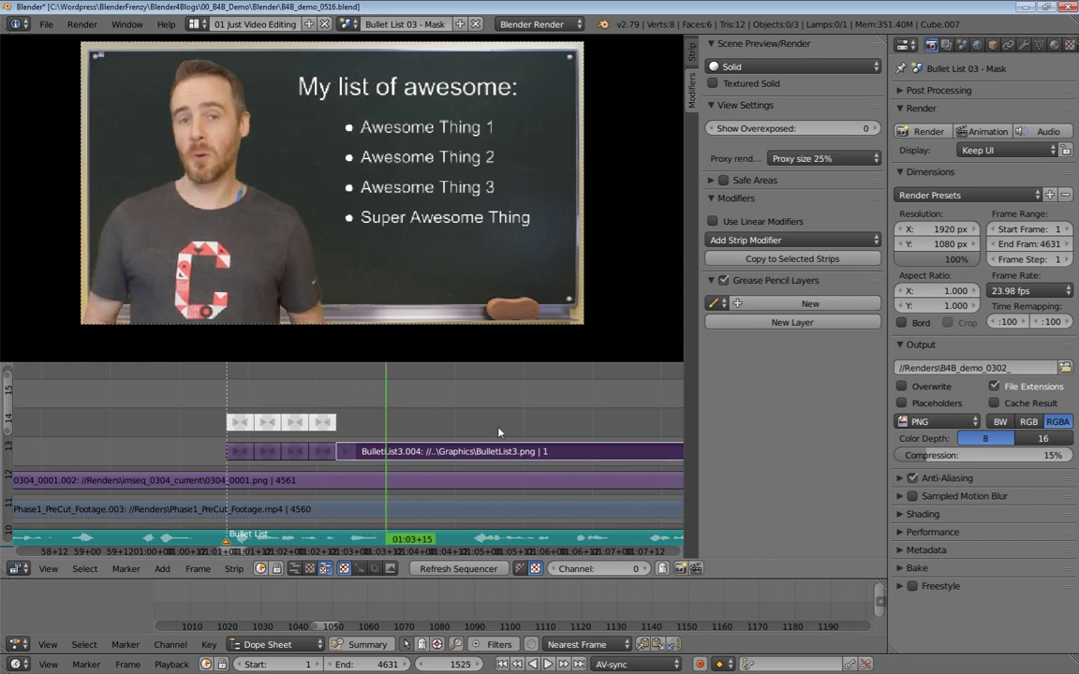
{"action": "left_click", "coordinate": [233, 393]}
{"action": "key", "text": "alt+a"}
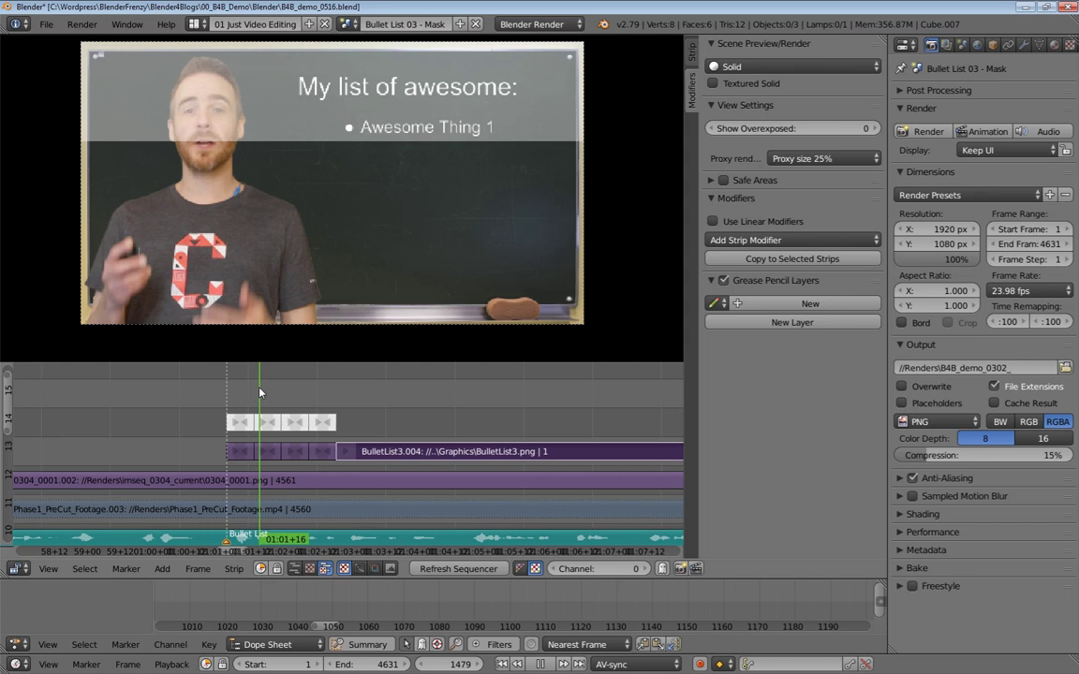
- Stop playback, return to the start of the list, and mute all four mask color strips above the bullet list segments
{"action": "key", "text": "alt+a"}
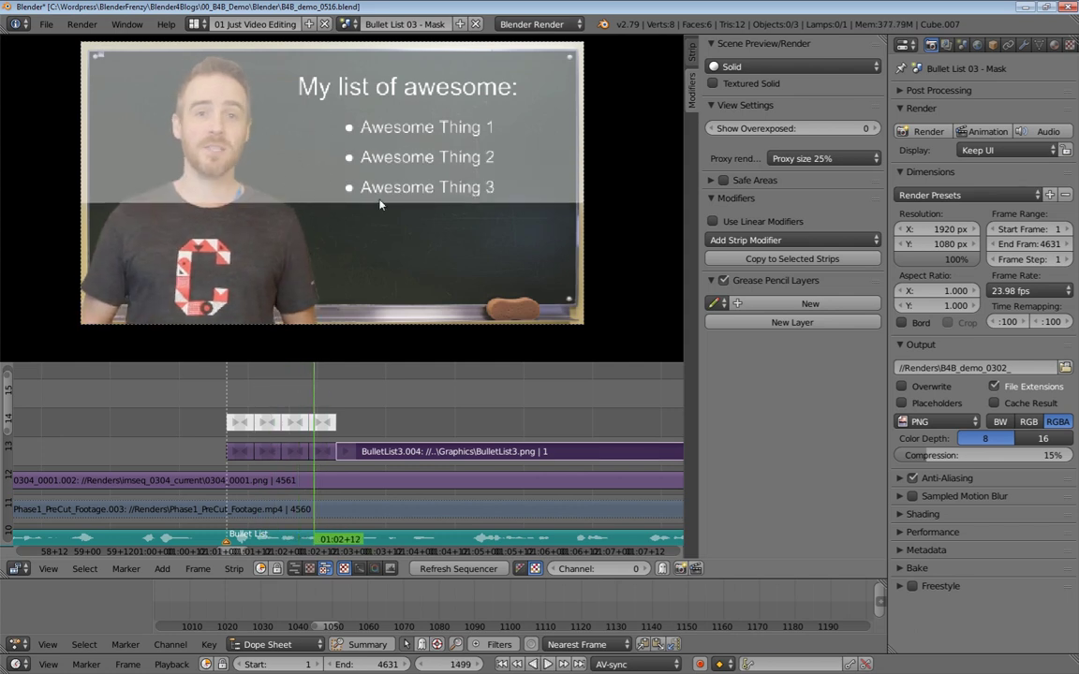
{"action": "left_click", "coordinate": [242, 400]}
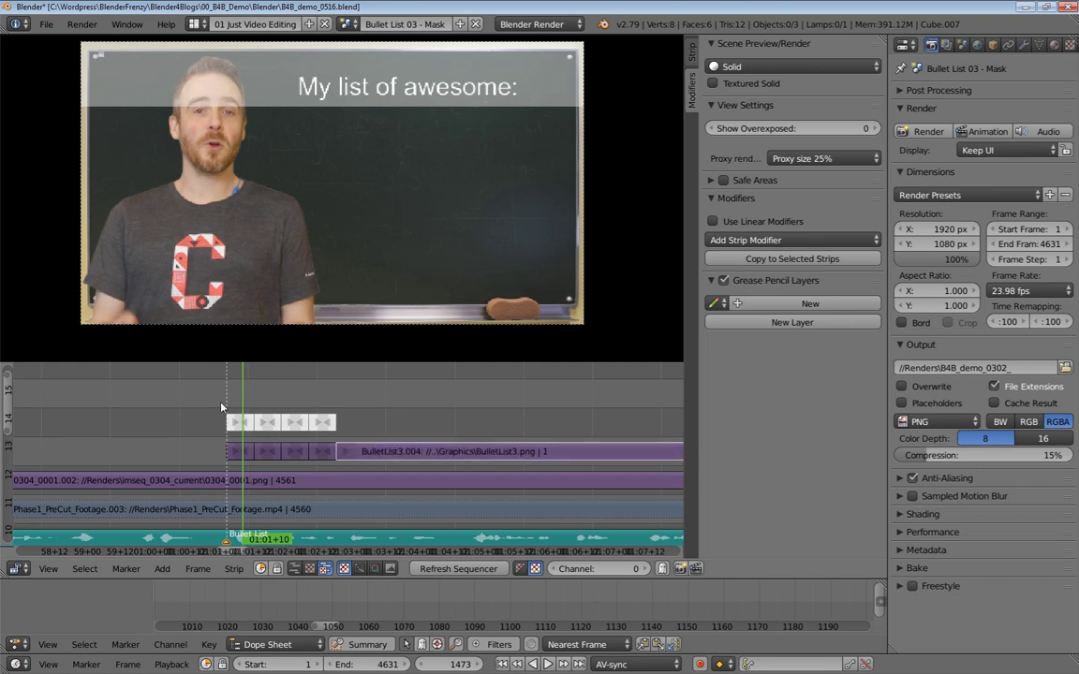
{"action": "key", "text": "b"}
{"action": "left_click_drag", "start_coordinate": [225, 403], "coordinate": [360, 438]}
{"action": "key", "text": "h"}
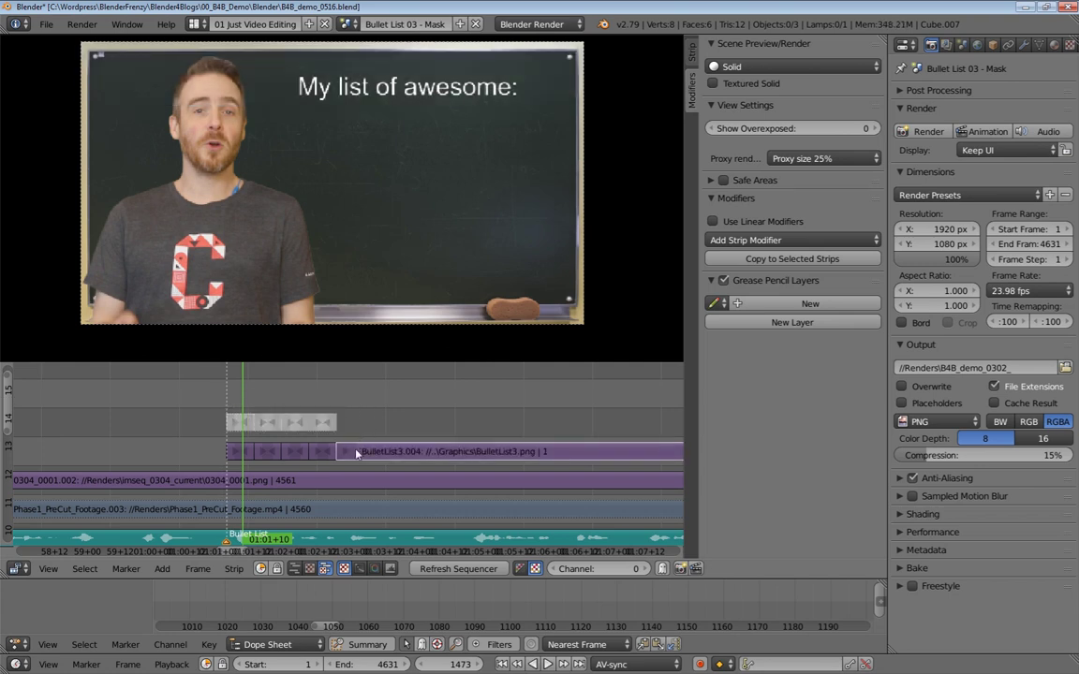
- Scrub the bullet list, review its individual segments and mask strips, and play the reveal from just before the first segment
{"action": "left_click_drag", "start_coordinate": [243, 380], "coordinate": [308, 384]}
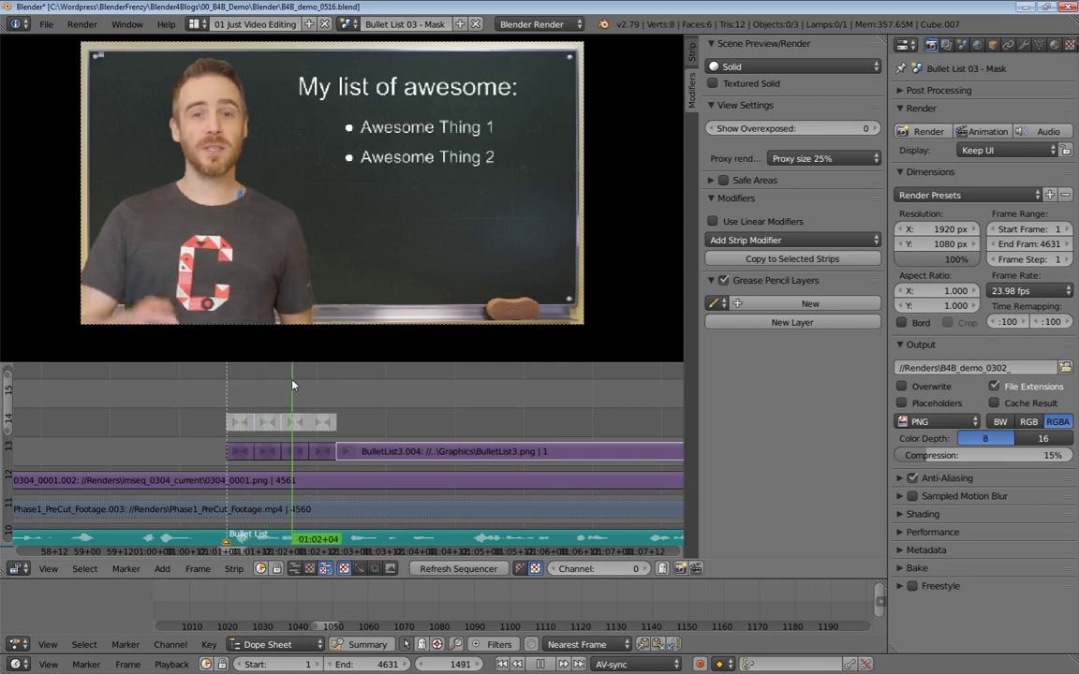
{"action": "right_click", "coordinate": [274, 458]}
{"action": "right_click", "coordinate": [300, 453]}
{"action": "right_click", "coordinate": [328, 453]}
{"action": "right_click", "coordinate": [323, 428]}
{"action": "right_click", "coordinate": [304, 425]}
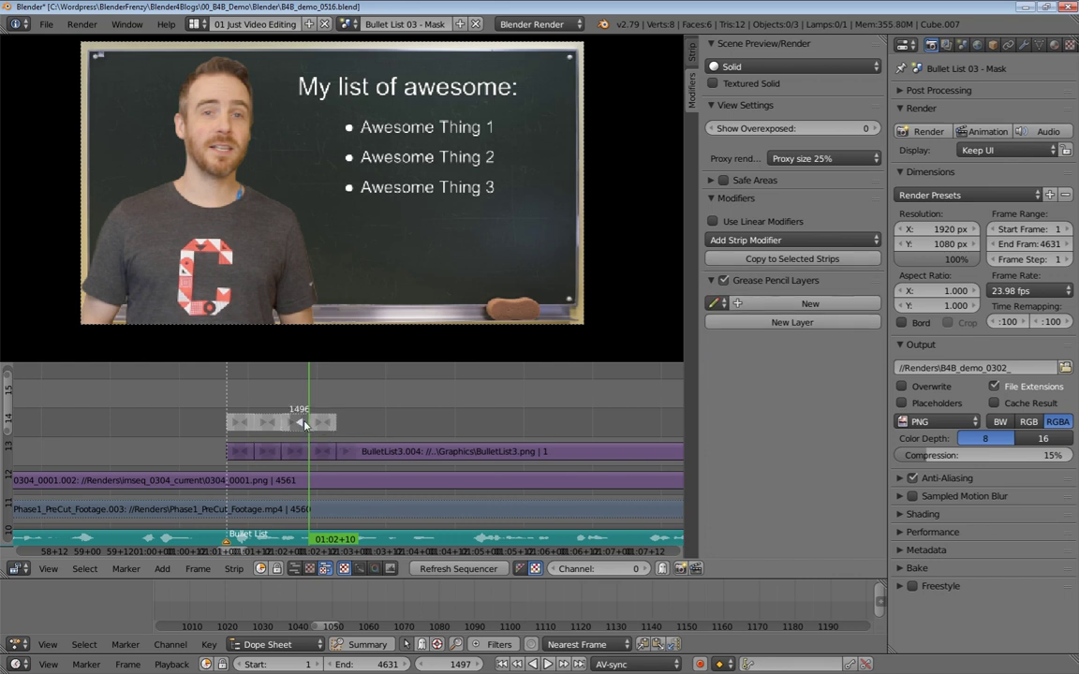
{"action": "right_click", "coordinate": [235, 417]}
{"action": "left_click_drag", "start_coordinate": [238, 398], "coordinate": [220, 391]}
{"action": "key", "text": "alt+a"}
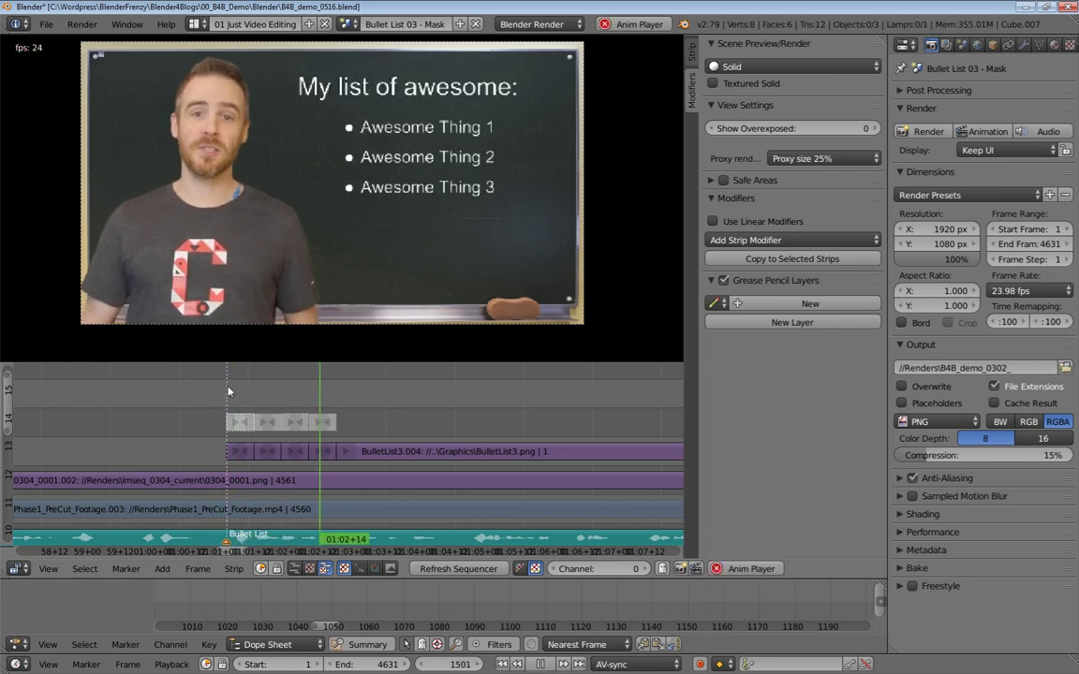
{"action": "key", "text": "alt+a"}
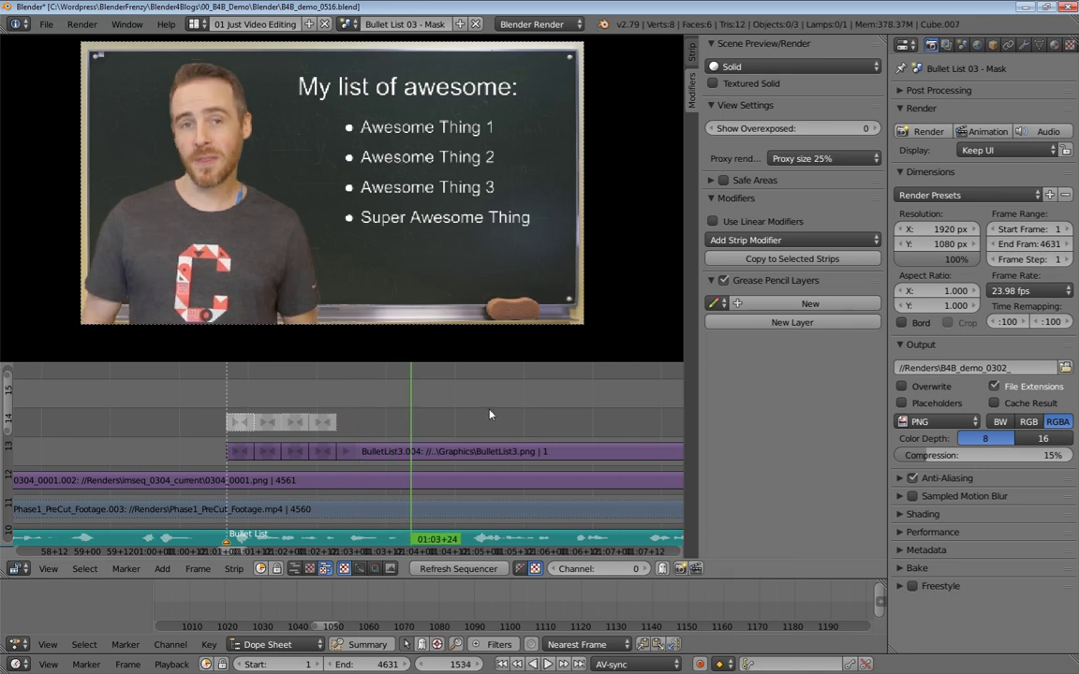
- Switch to the scene Bullet List 04 - Mask Anim and frame its mask keyframes in the Dope Sheet
{"action": "middle_click_drag", "start_coordinate": [473, 408], "coordinate": [422, 419]}
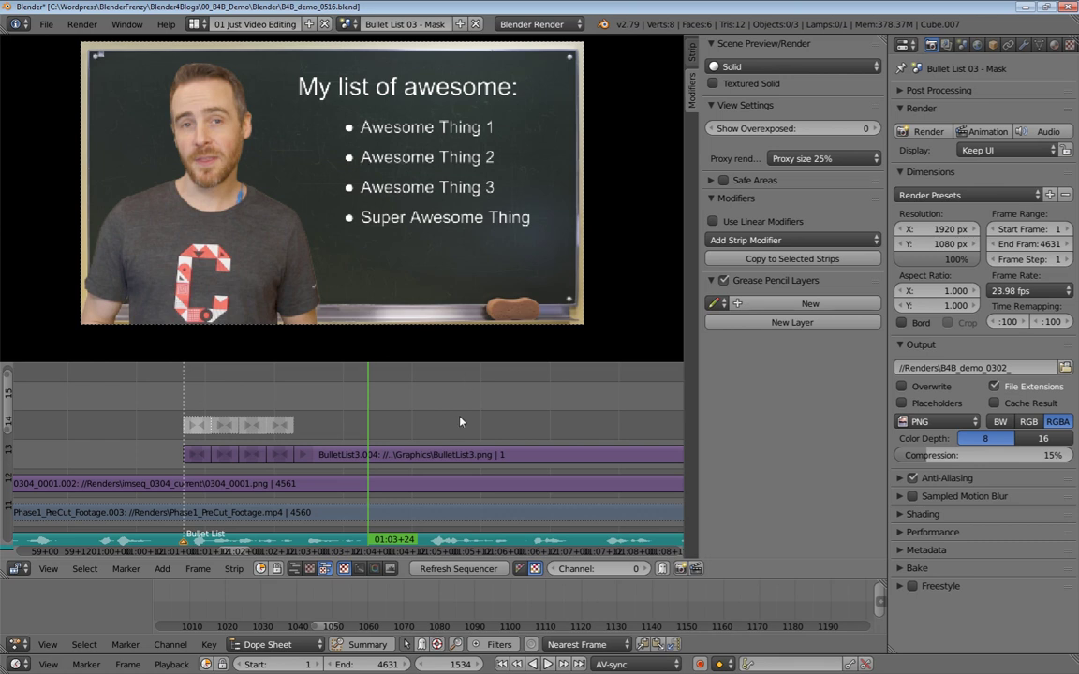
{"action": "left_click", "coordinate": [346, 23]}
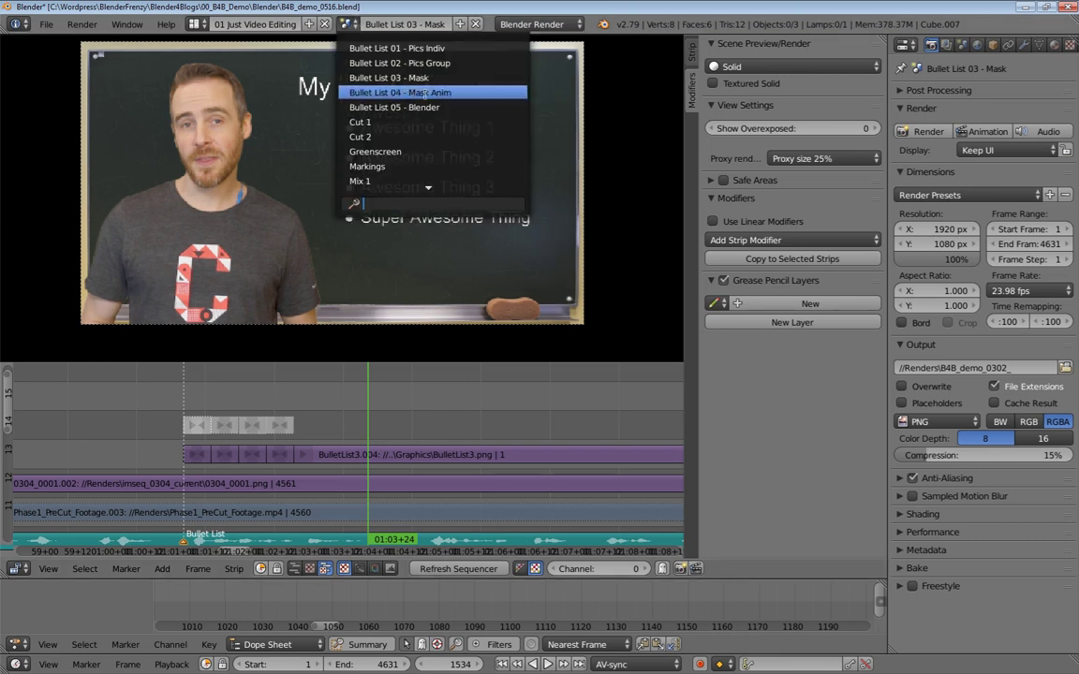
{"action": "key", "text": "Down"}
{"action": "key", "text": "Down"}
{"action": "key", "text": "Down"}
{"action": "key", "text": "Down"}
{"action": "key", "text": "Down"}
{"action": "key", "text": "Down"}
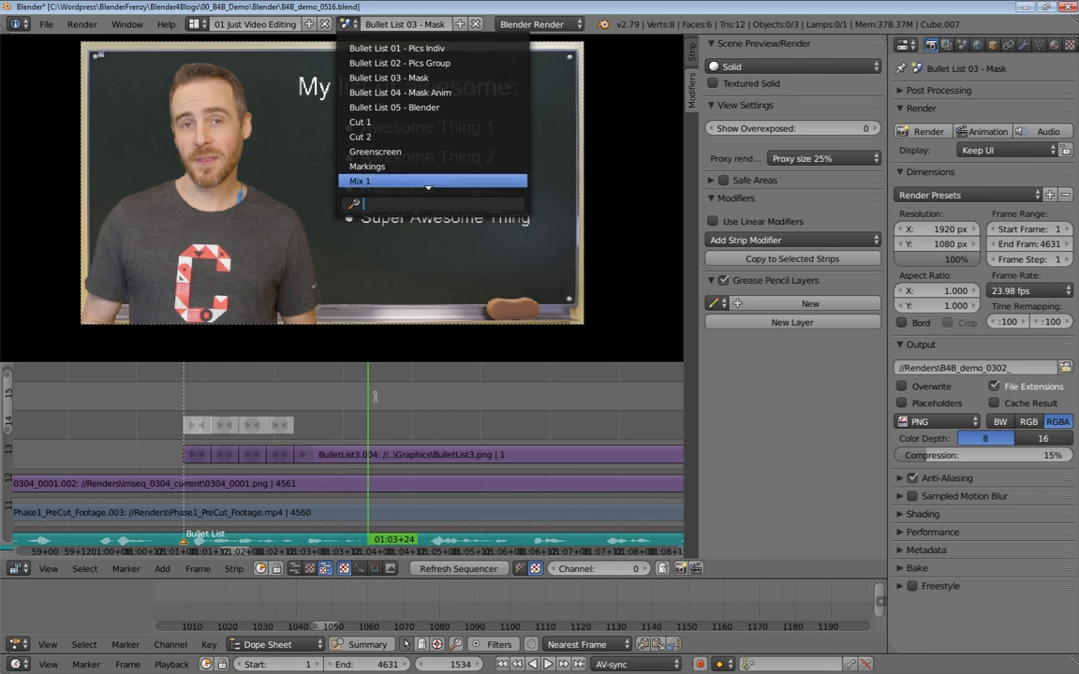
{"action": "key", "text": "Return"}
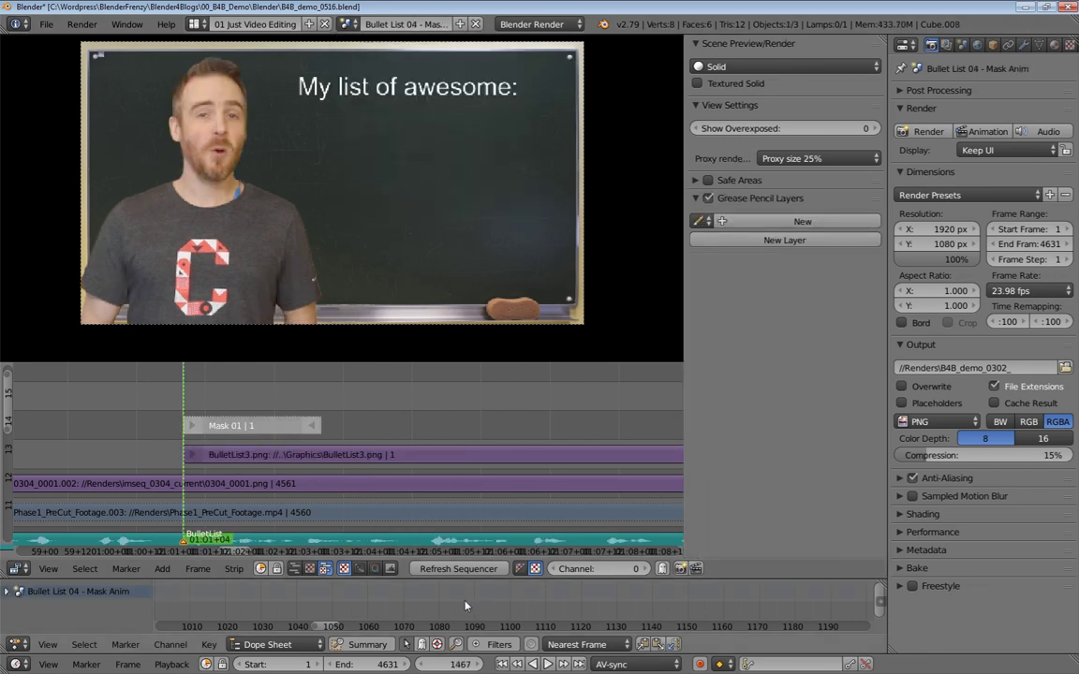
{"action": "key", "text": "KP_Decimal"}
{"action": "middle_click_drag", "start_coordinate": [603, 609], "coordinate": [330, 622]}
{"action": "middle_click_drag", "start_coordinate": [393, 605], "coordinate": [665, 621], "text": "ctrl"}
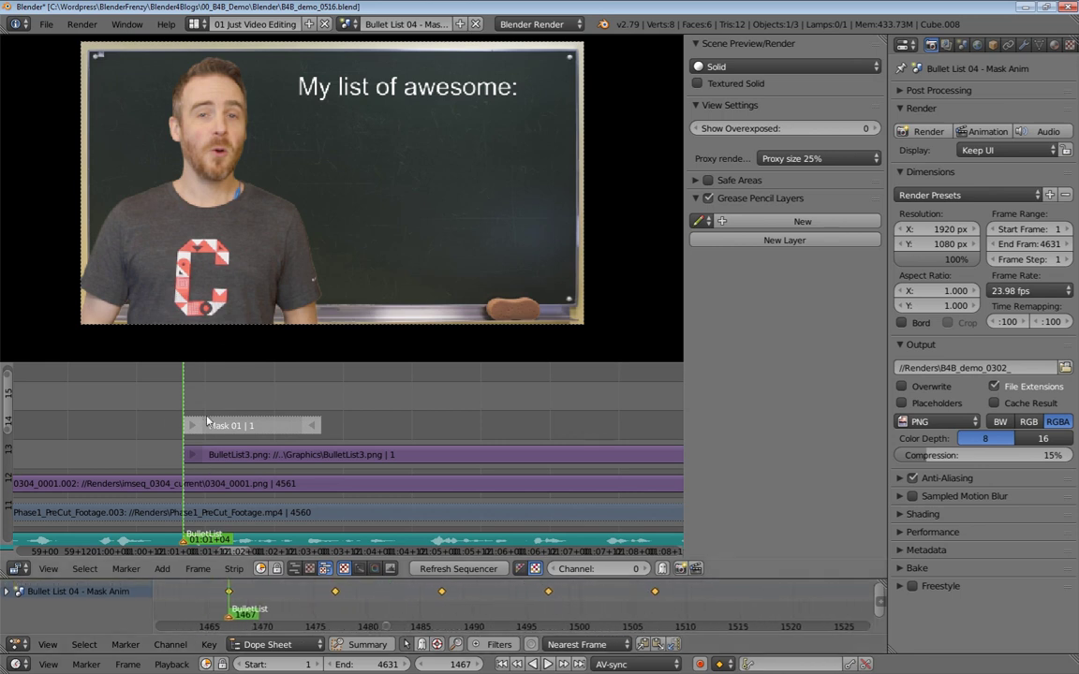
- Check the mask modifier on the BulletList3.png strip, and unmute the Mask 01 color strip
{"action": "right_click", "coordinate": [189, 458]}
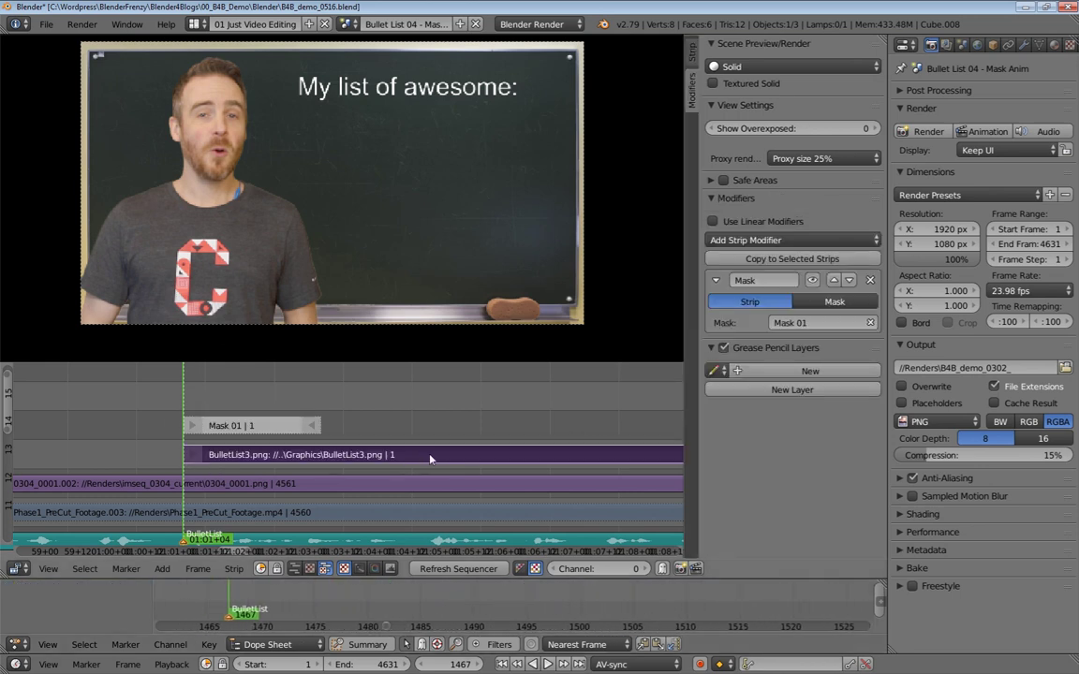
{"action": "left_click_drag", "start_coordinate": [265, 454], "coordinate": [302, 433]}
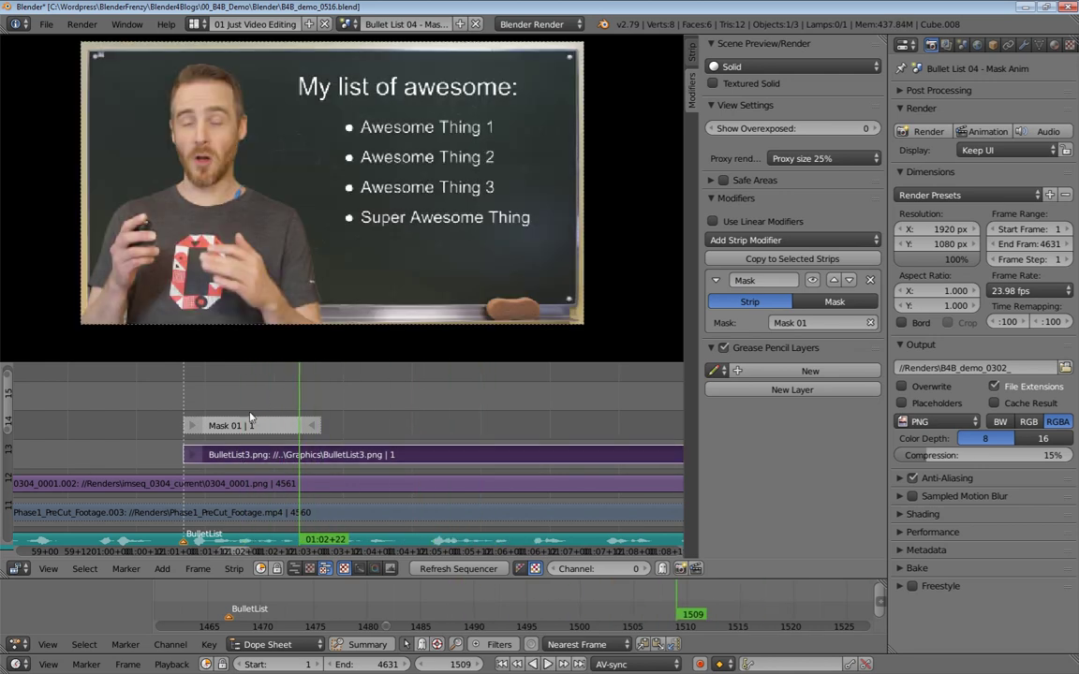
{"action": "right_click", "coordinate": [237, 426]}
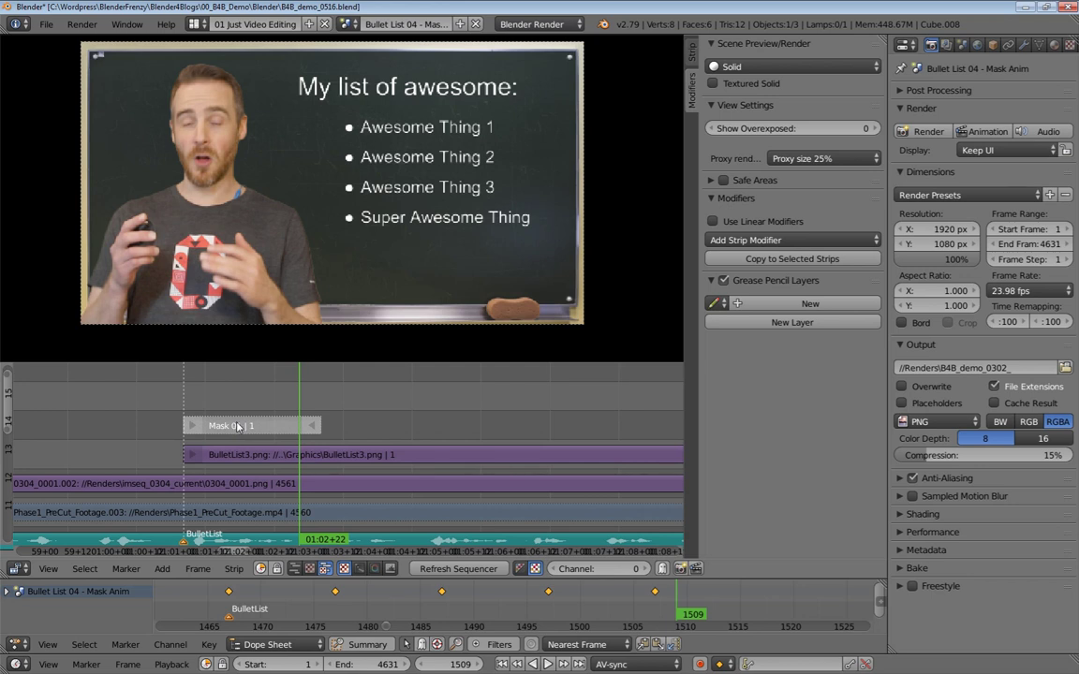
{"action": "key", "text": "alt+h"}
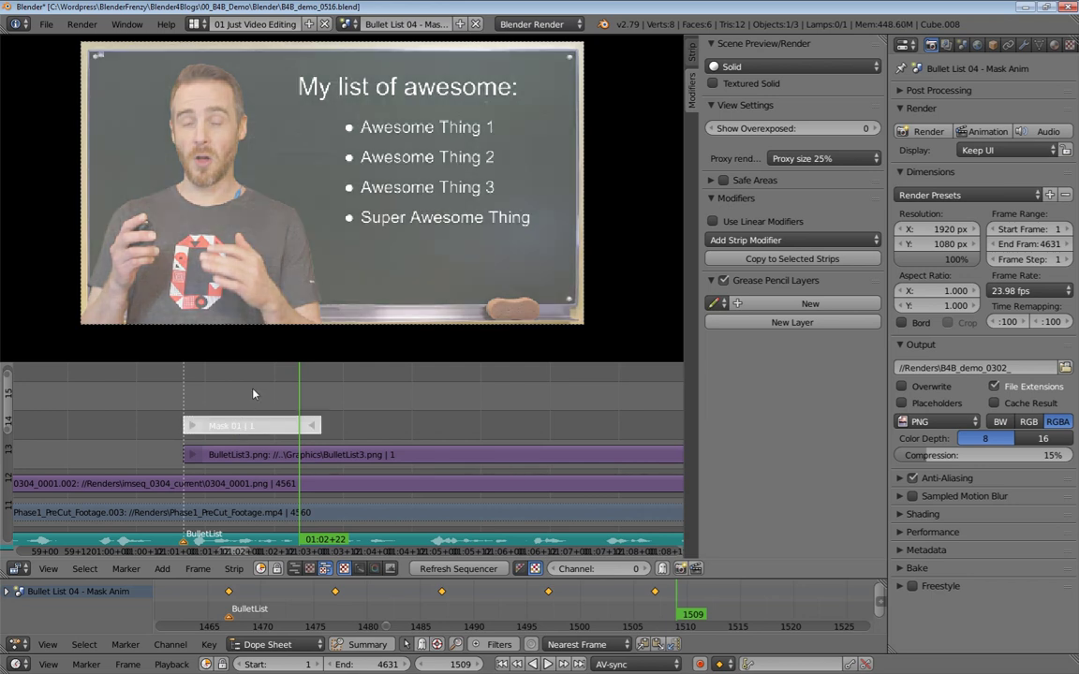
- Play the animated mask reveal and scrub through the Mask 01 keyframes to examine its vertical image offset at each one
{"action": "left_click_drag", "start_coordinate": [260, 381], "coordinate": [208, 394]}
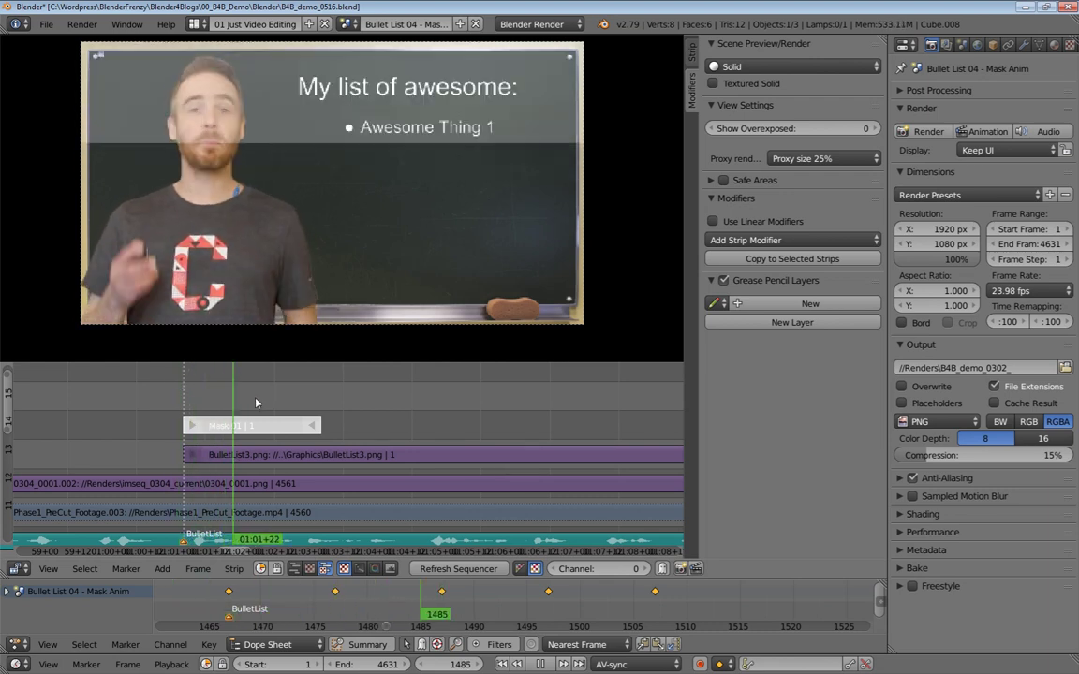
{"action": "key", "text": "alt+a"}
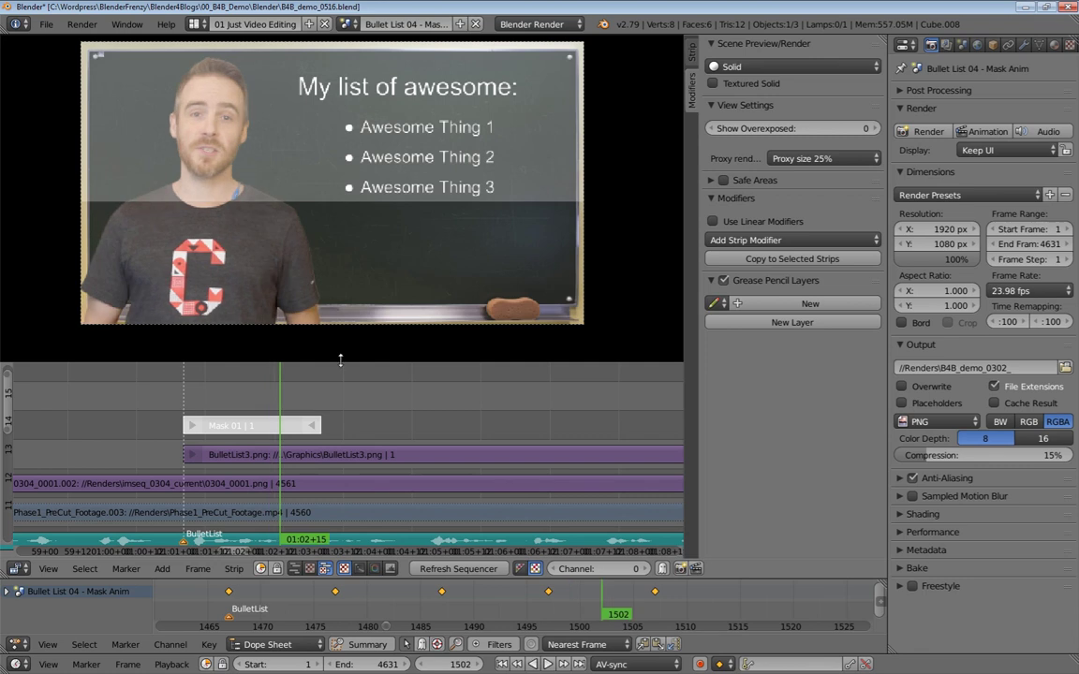
{"action": "left_click", "coordinate": [692, 53]}
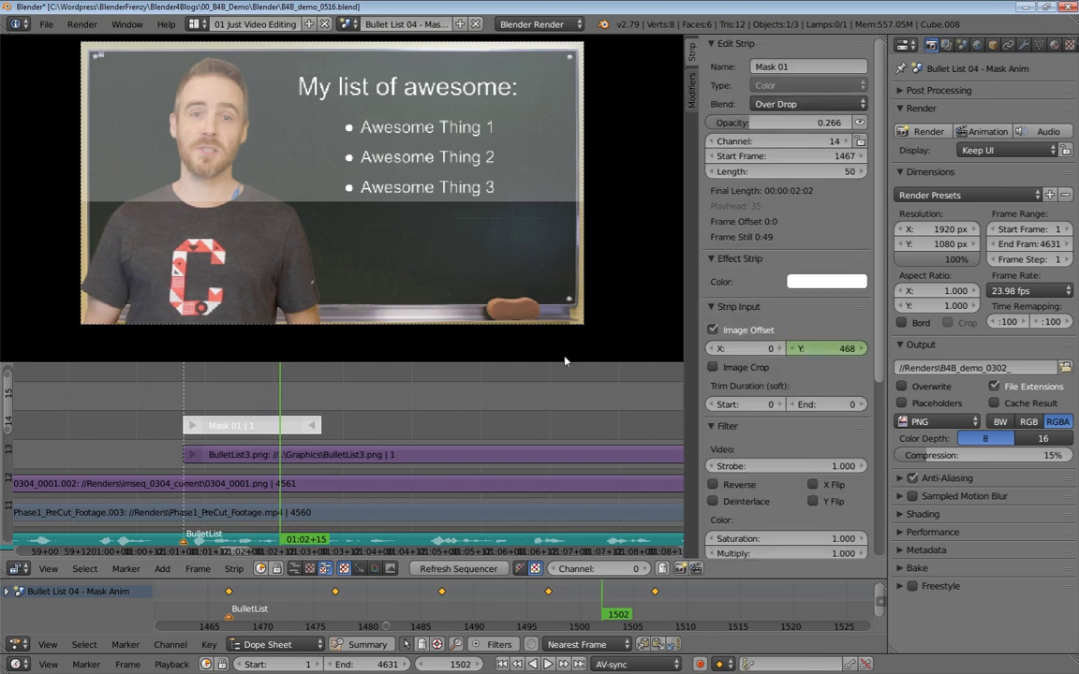
{"action": "left_click_drag", "start_coordinate": [281, 386], "coordinate": [237, 385]}
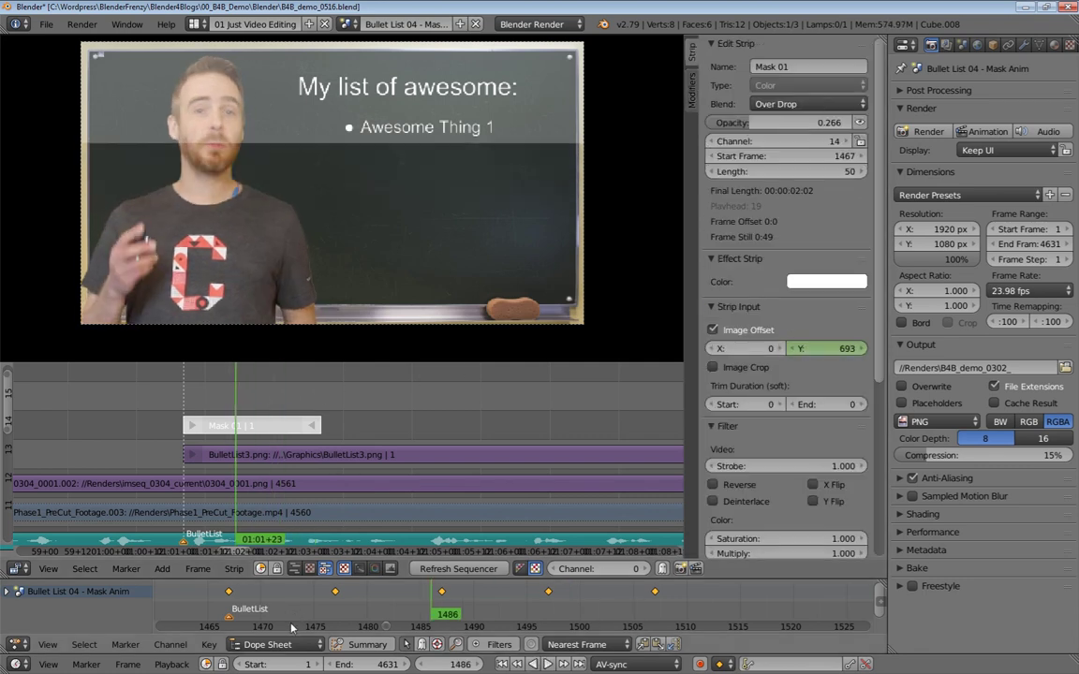
{"action": "left_click", "coordinate": [245, 604]}
{"action": "left_click_drag", "start_coordinate": [245, 604], "coordinate": [334, 610]}
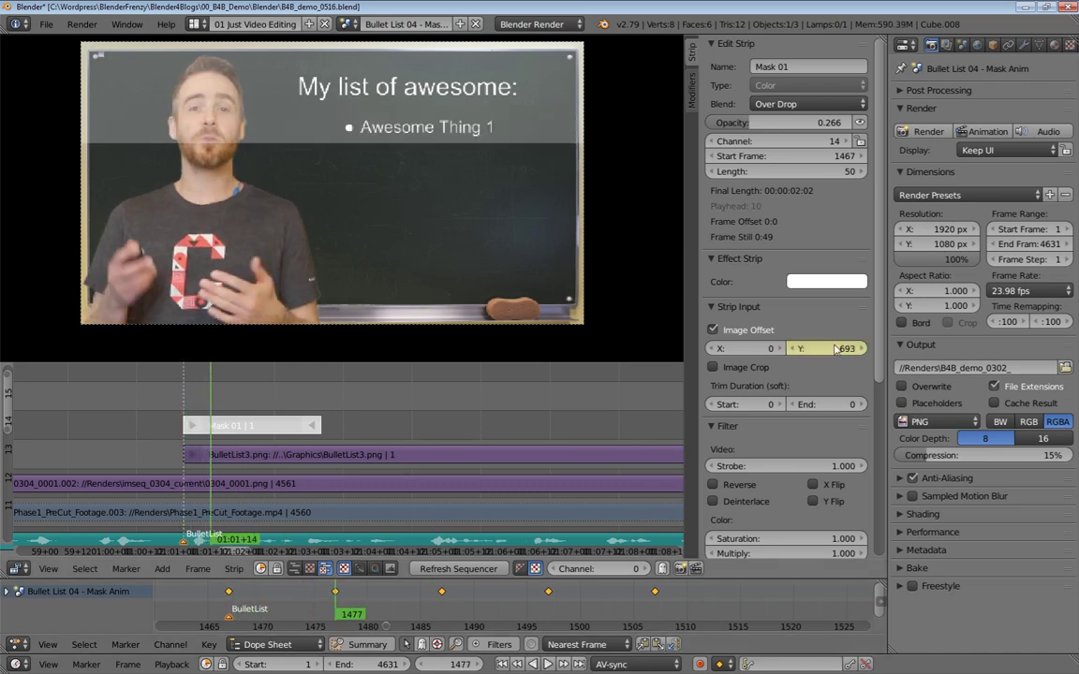
{"action": "key", "text": "alt+a"}
{"action": "left_click_drag", "start_coordinate": [426, 604], "coordinate": [659, 612]}
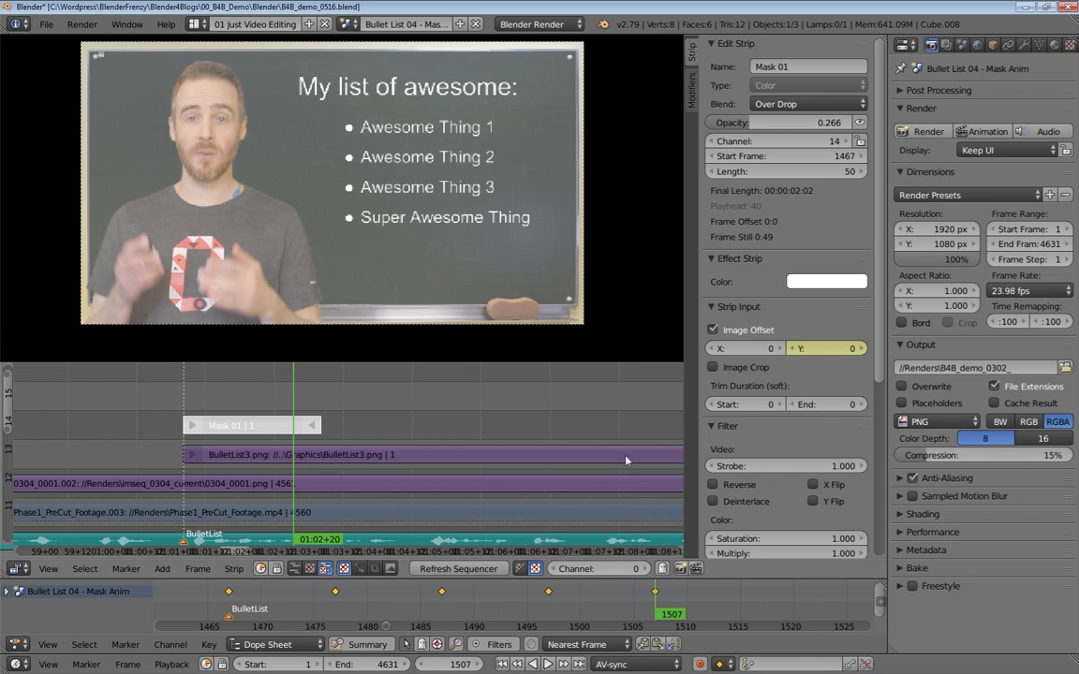
{"action": "left_click_drag", "start_coordinate": [228, 610], "coordinate": [442, 602]}
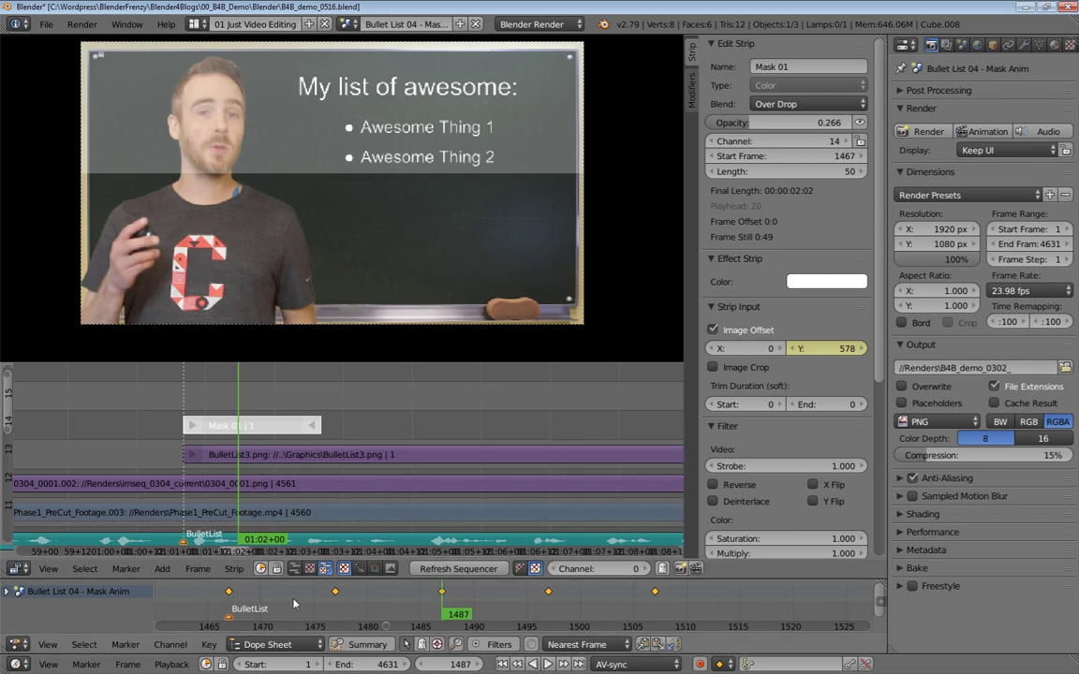
- Select all Mask 01 keyframes and set their interpolation mode to Constant
{"action": "key", "text": "a"}
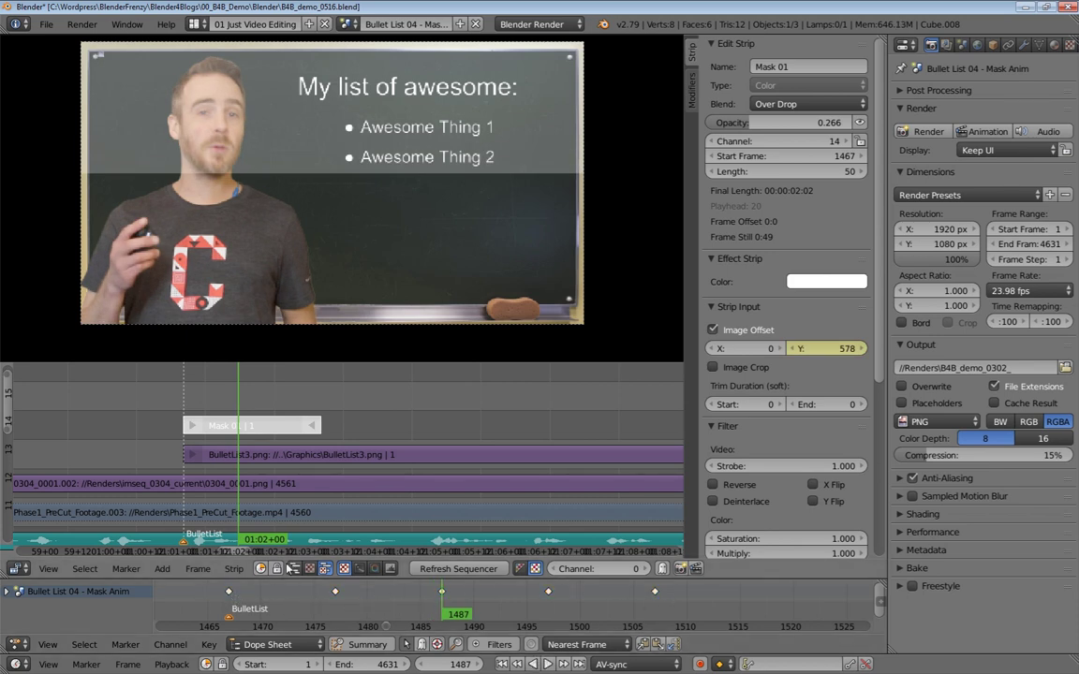
{"action": "left_click_drag", "start_coordinate": [228, 584], "coordinate": [665, 611]}
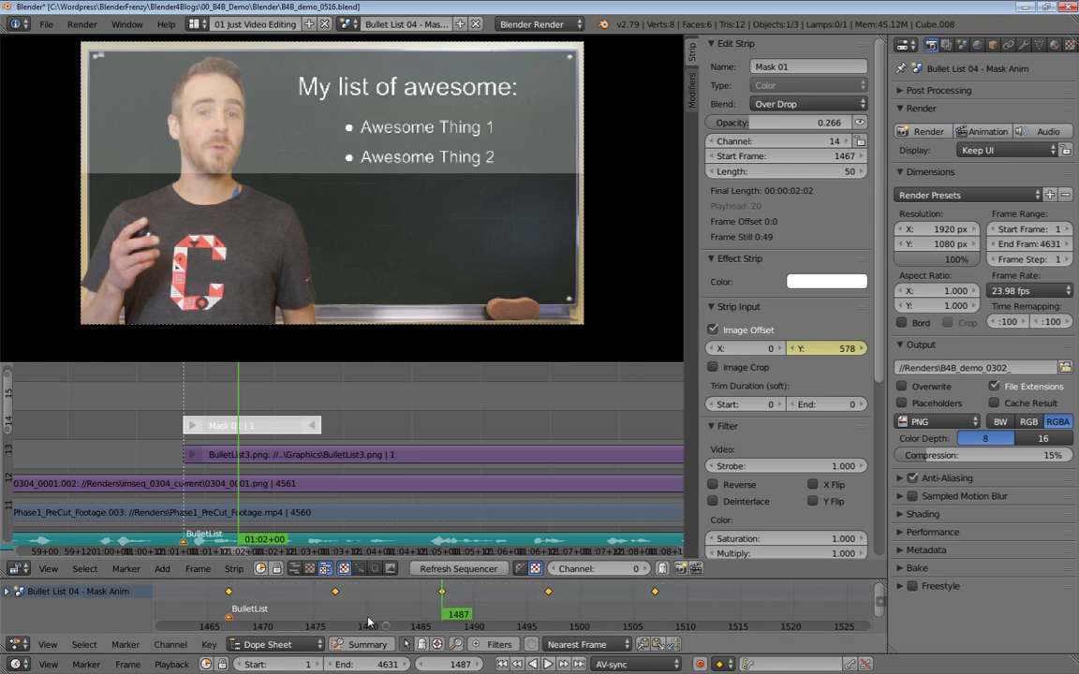
{"action": "left_click", "coordinate": [208, 644]}
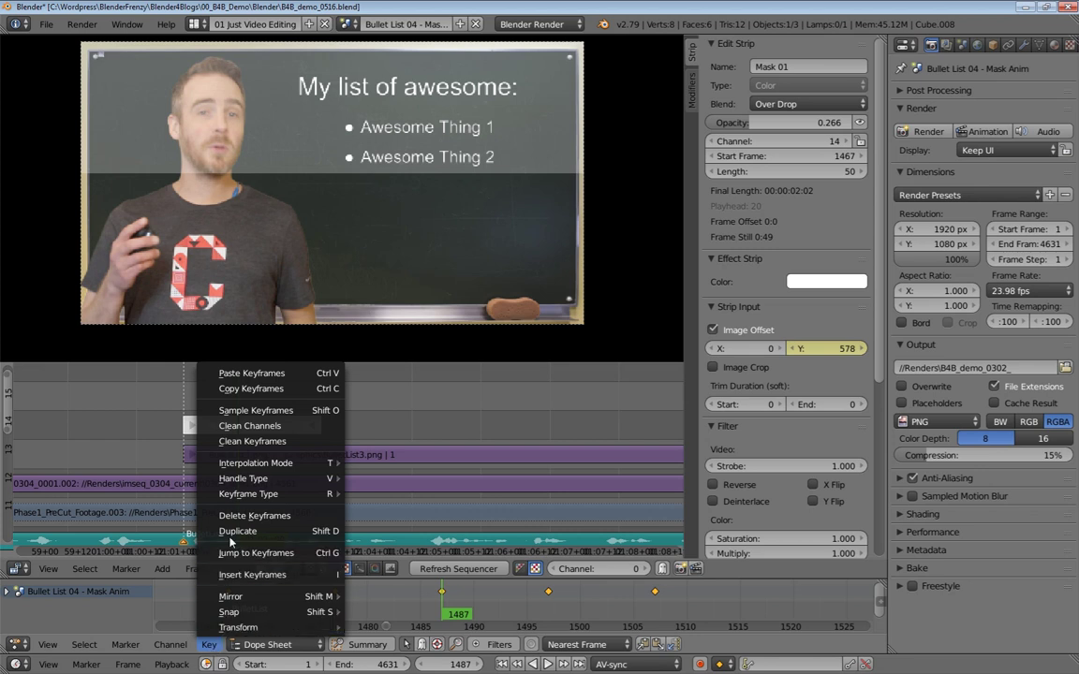
{"action": "mouse_move", "coordinate": [234, 463]}
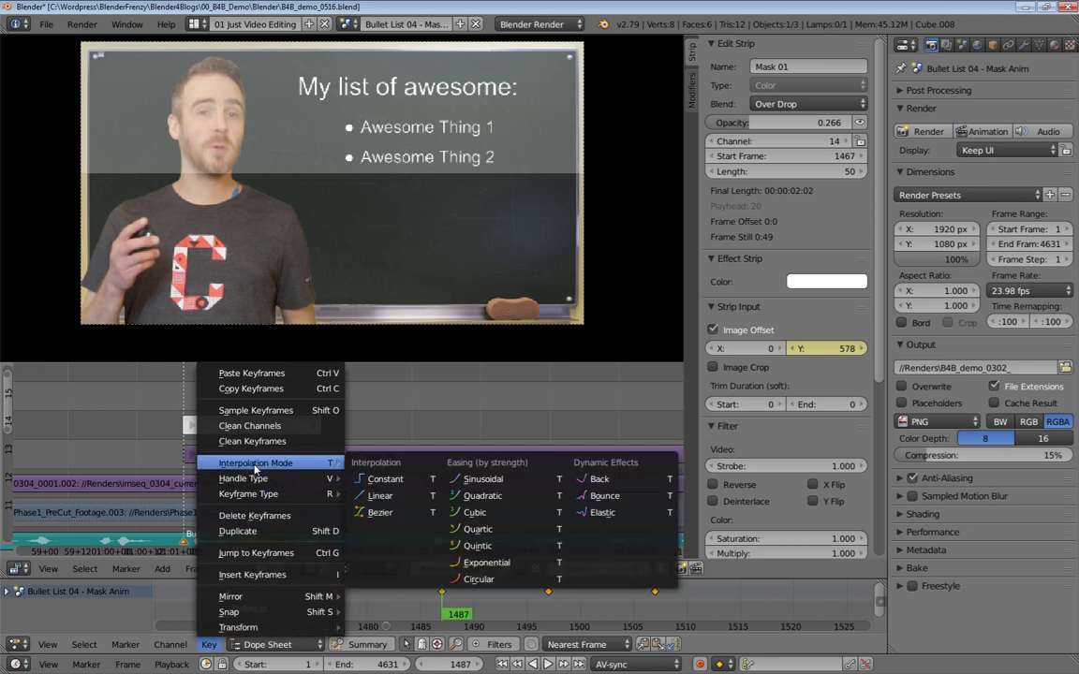
{"action": "left_click", "coordinate": [383, 481]}
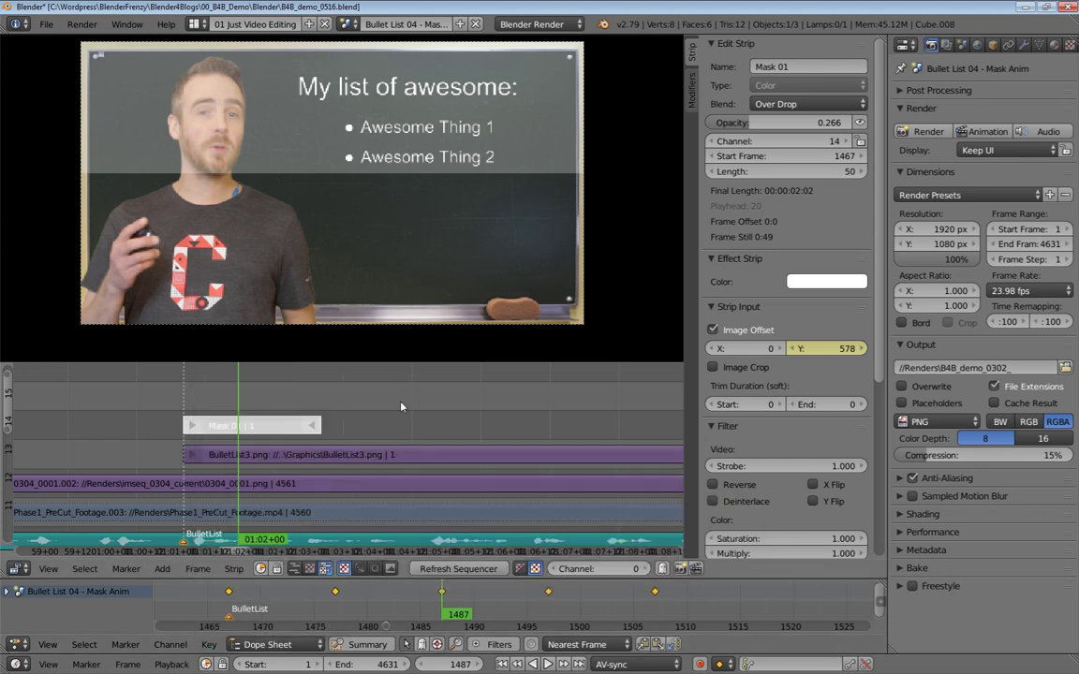
- Change the interpolation mode of all Mask 01 keyframes so the mask slides gradually between its positions
{"action": "left_click", "coordinate": [211, 645]}
{"action": "mouse_move", "coordinate": [281, 462]}
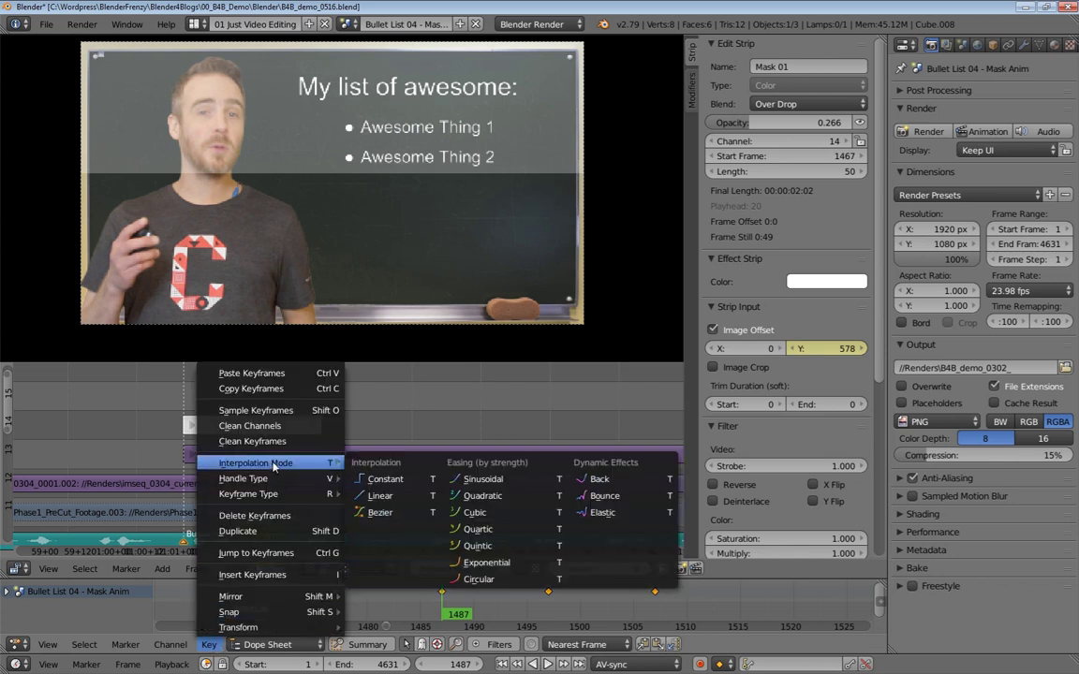
{"action": "left_click", "coordinate": [377, 497]}
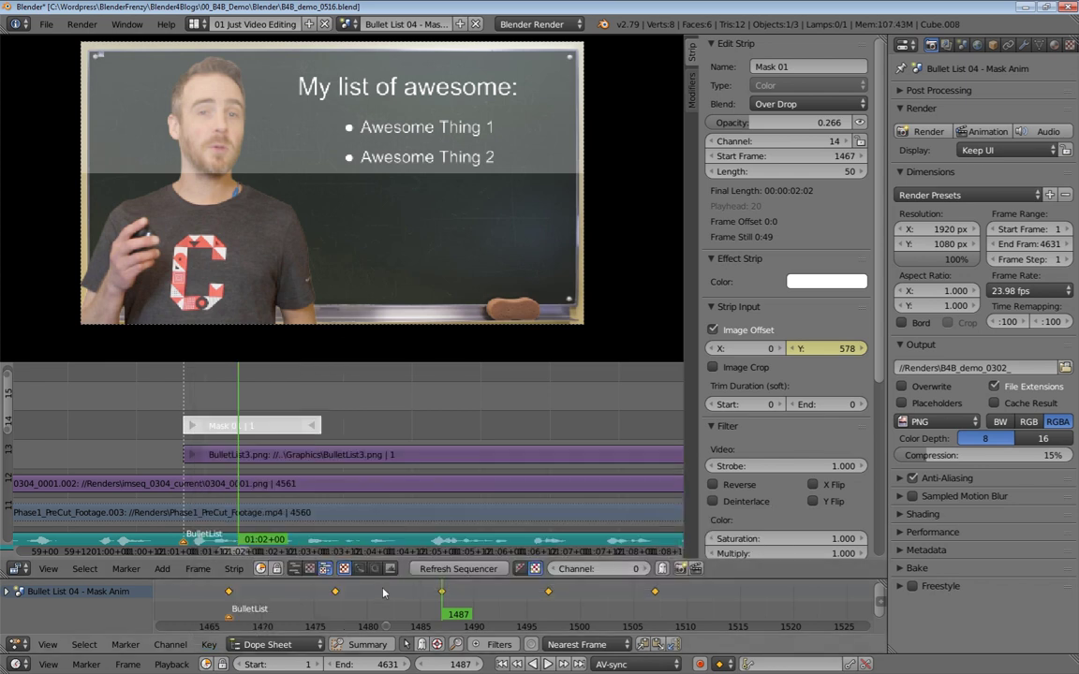
- Play the reveal from its first keyframe to examine how the mask moves between the bullets with the changed interpolation
{"action": "left_click", "coordinate": [244, 603]}
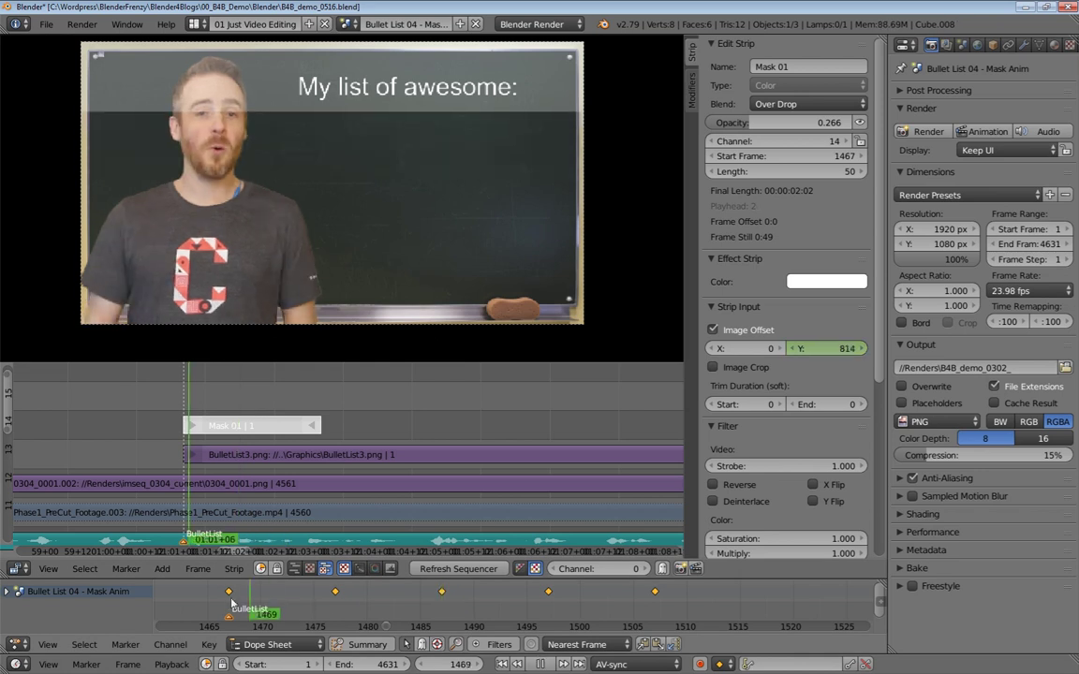
{"action": "key", "text": "alt+a"}
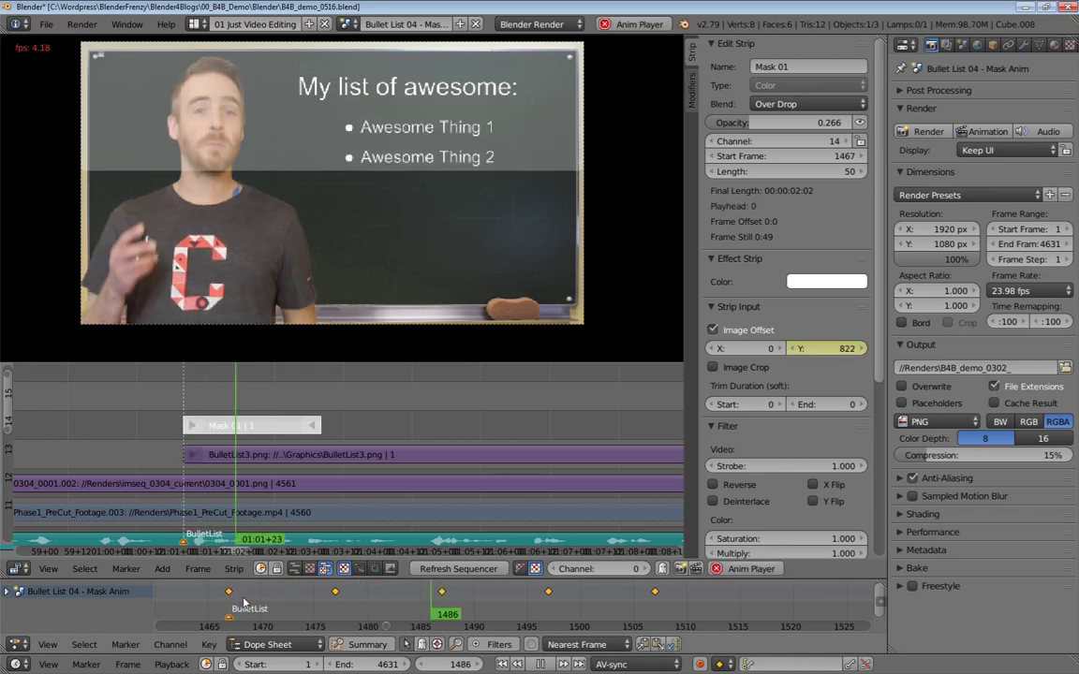
{"action": "key", "text": "alt+a"}
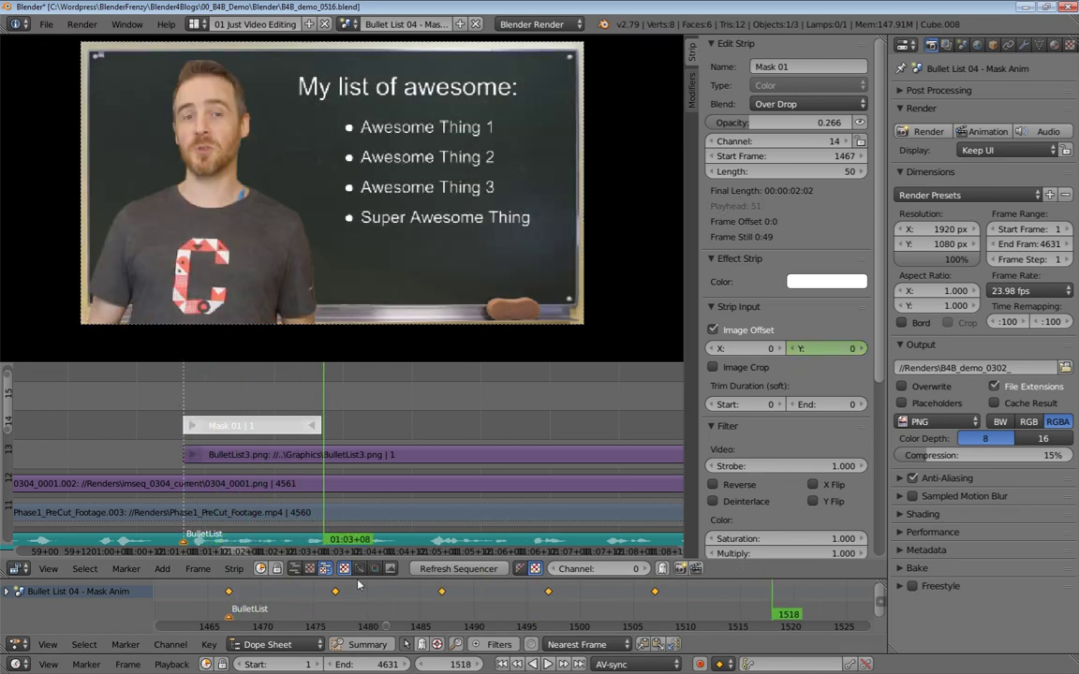
{"action": "left_click", "coordinate": [242, 599]}
{"action": "key", "text": "alt+a"}
- Set the interpolation mode of all Mask 01 keyframes back to Constant and play the reveal from frame 1467
{"action": "left_click_drag", "start_coordinate": [261, 600], "coordinate": [231, 615]}
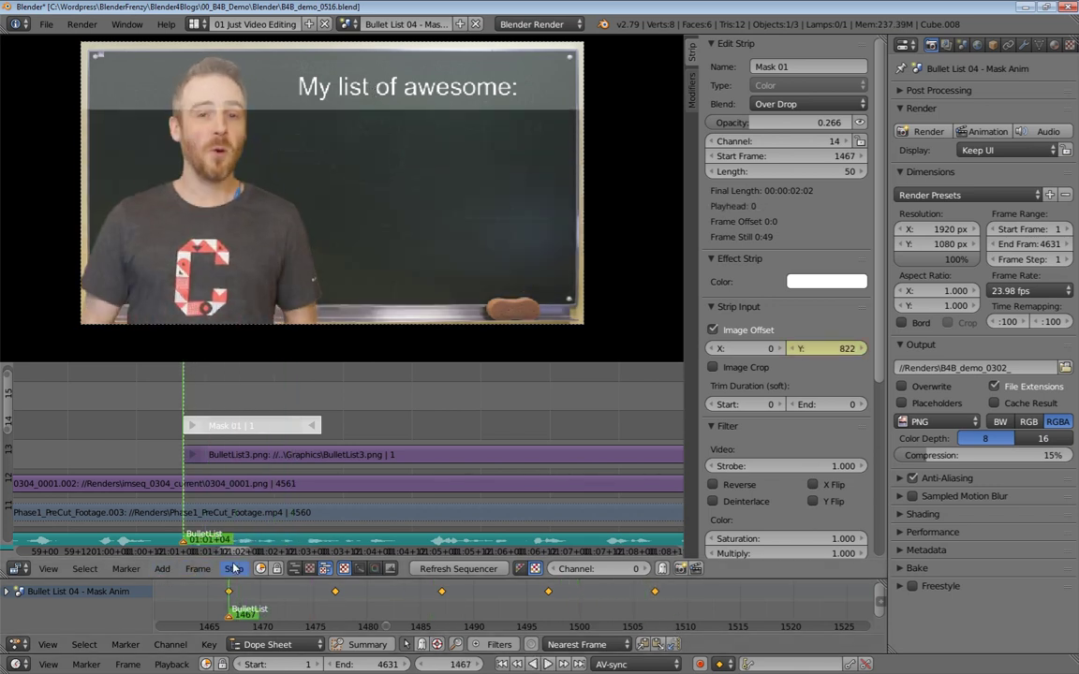
{"action": "left_click", "coordinate": [210, 645]}
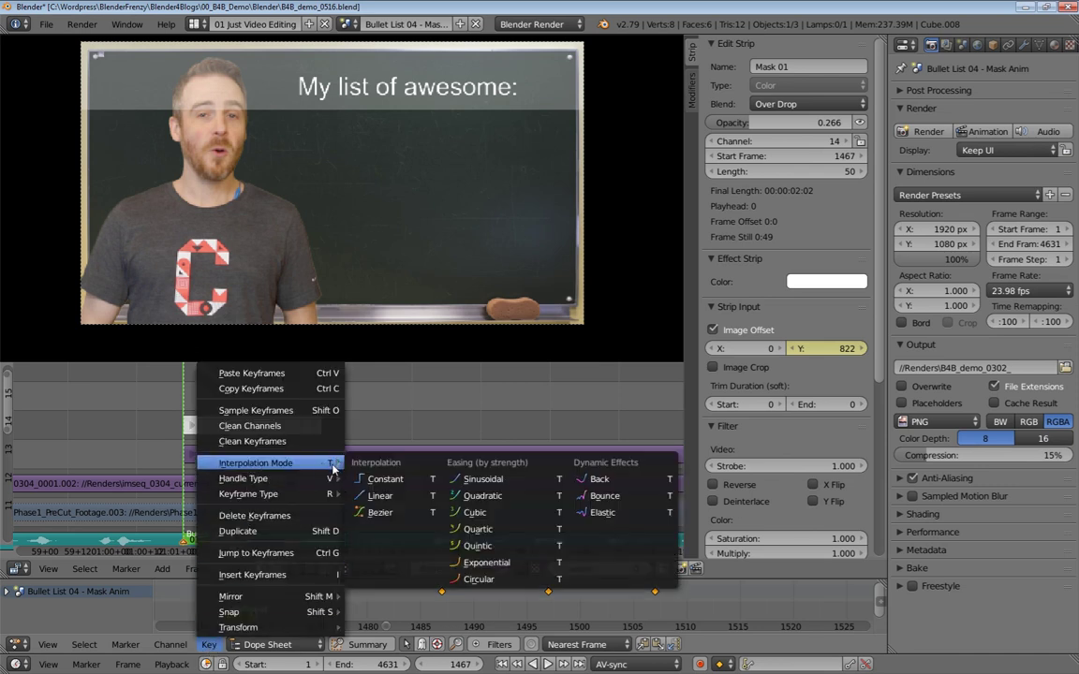
{"action": "left_click", "coordinate": [381, 481]}
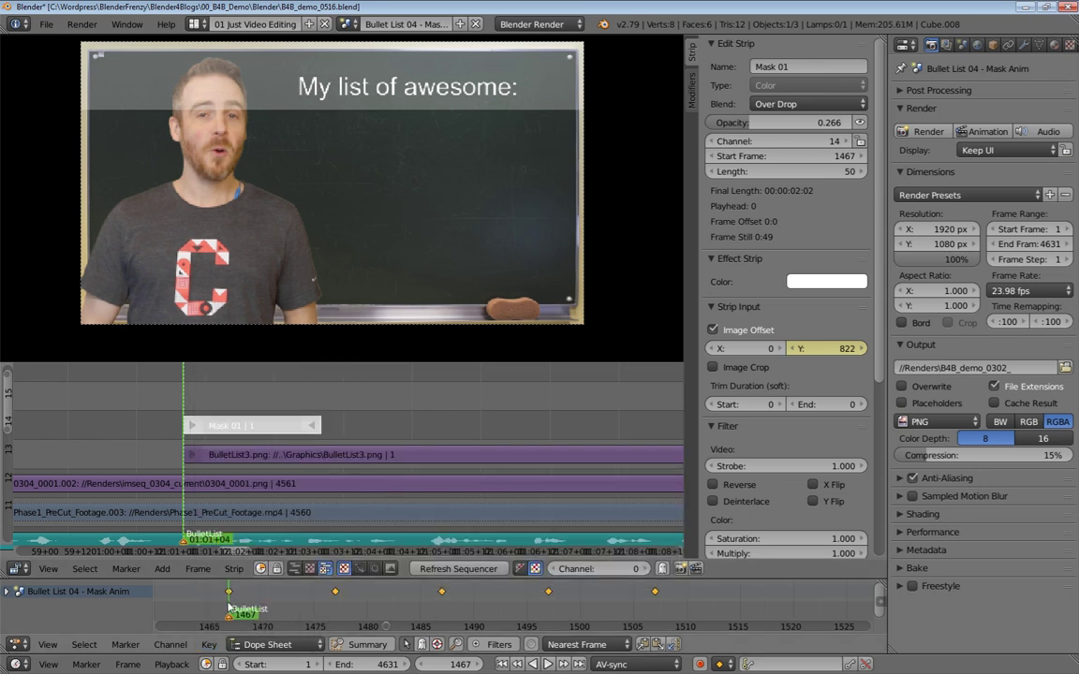
{"action": "key", "text": "alt+a"}
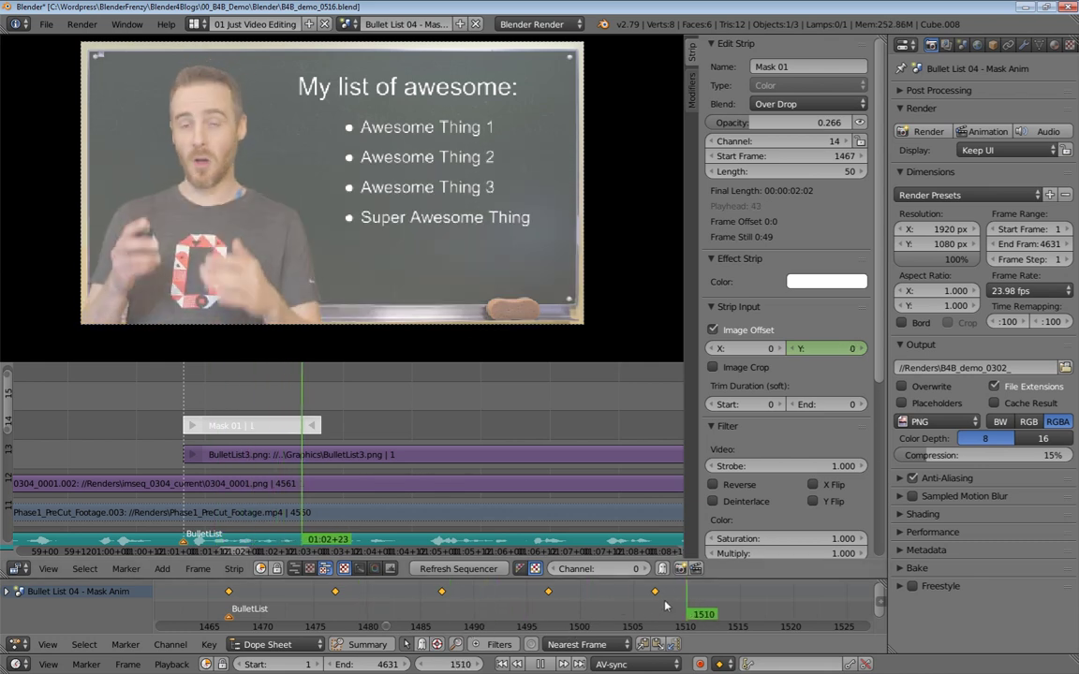
{"action": "key", "text": "alt+a"}
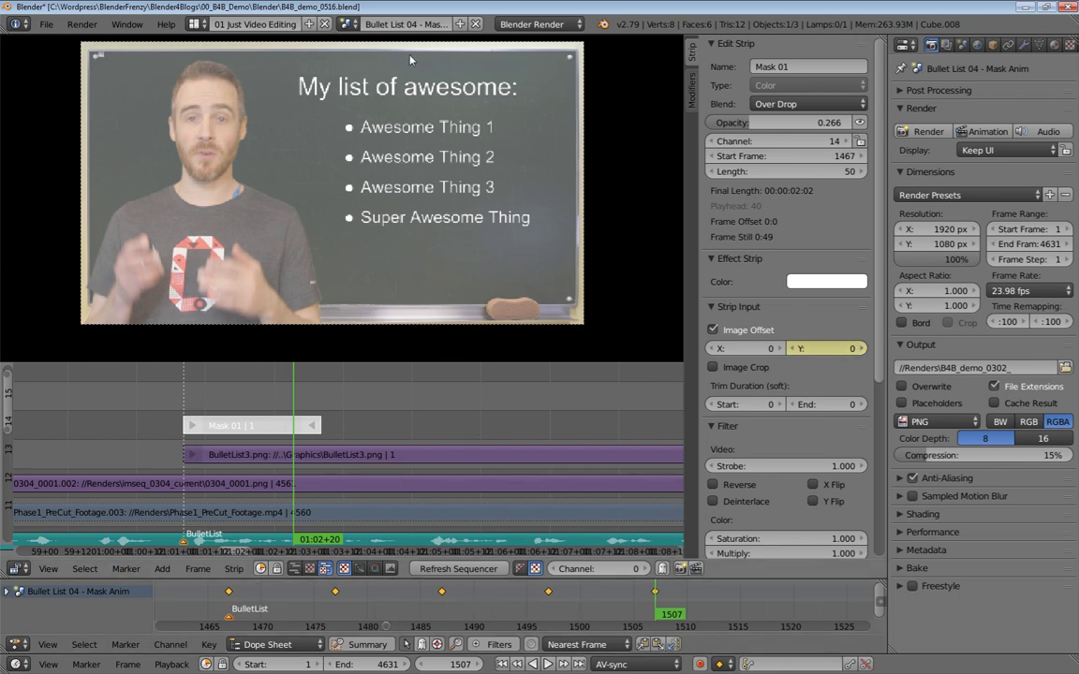
- Switch to the Bullet List 03 - Mask scene and play its segmented reveal from just before the bullet list strips
{"action": "left_click", "coordinate": [352, 23]}
{"action": "left_click", "coordinate": [379, 73]}
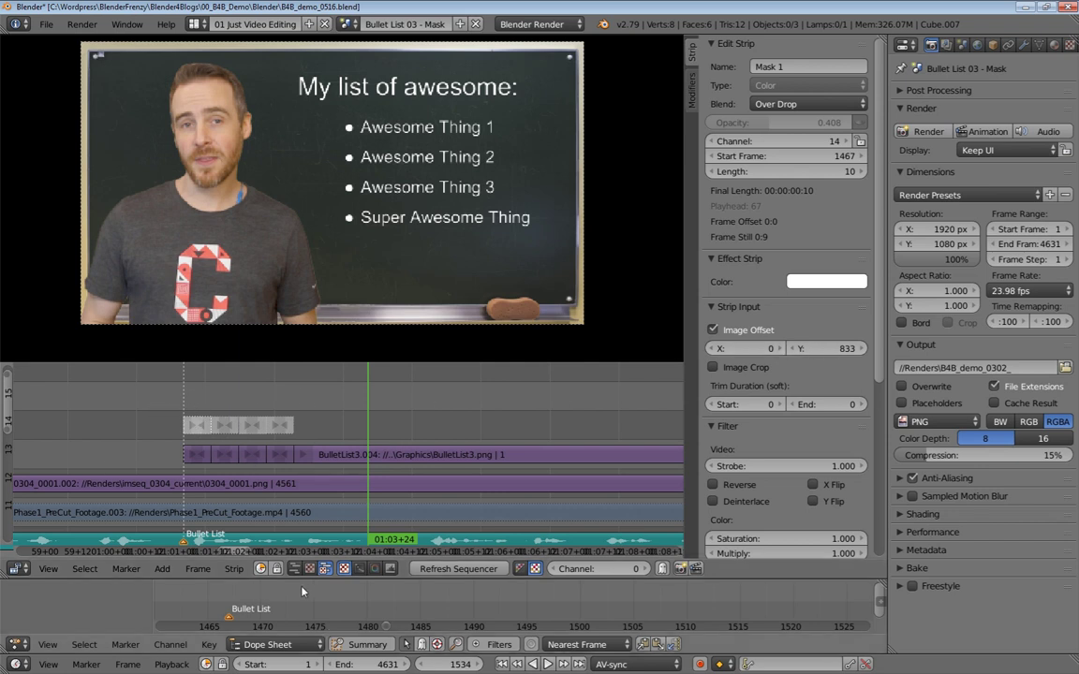
{"action": "left_click_drag", "start_coordinate": [265, 386], "coordinate": [161, 385]}
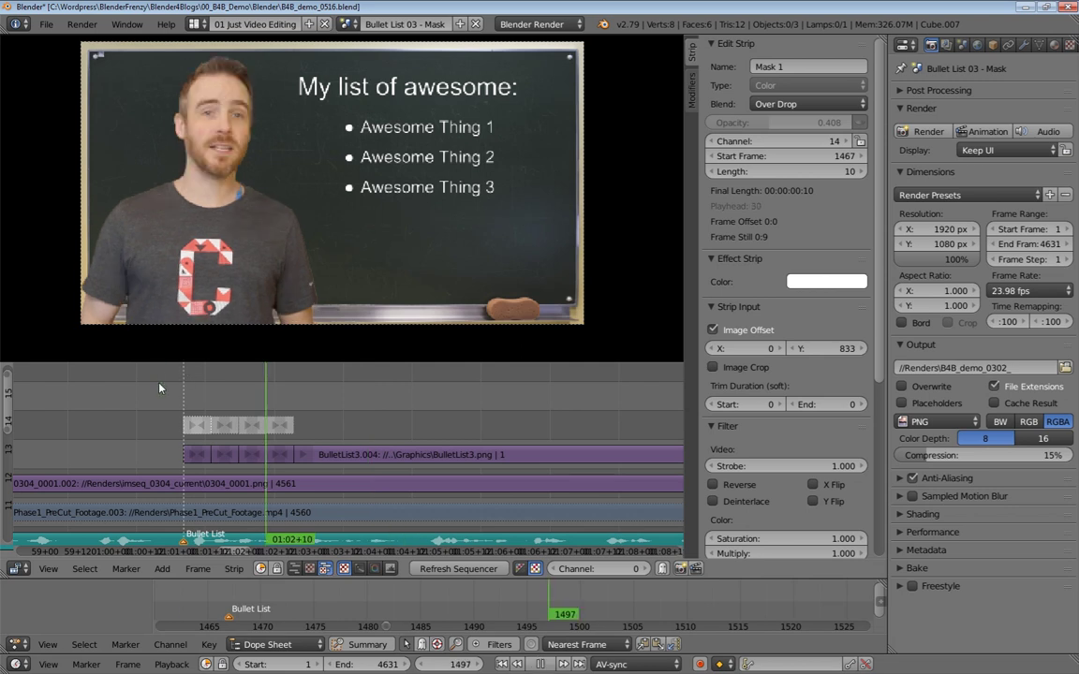
{"action": "key", "text": "alt+a"}
{"action": "key", "text": "alt+a"}
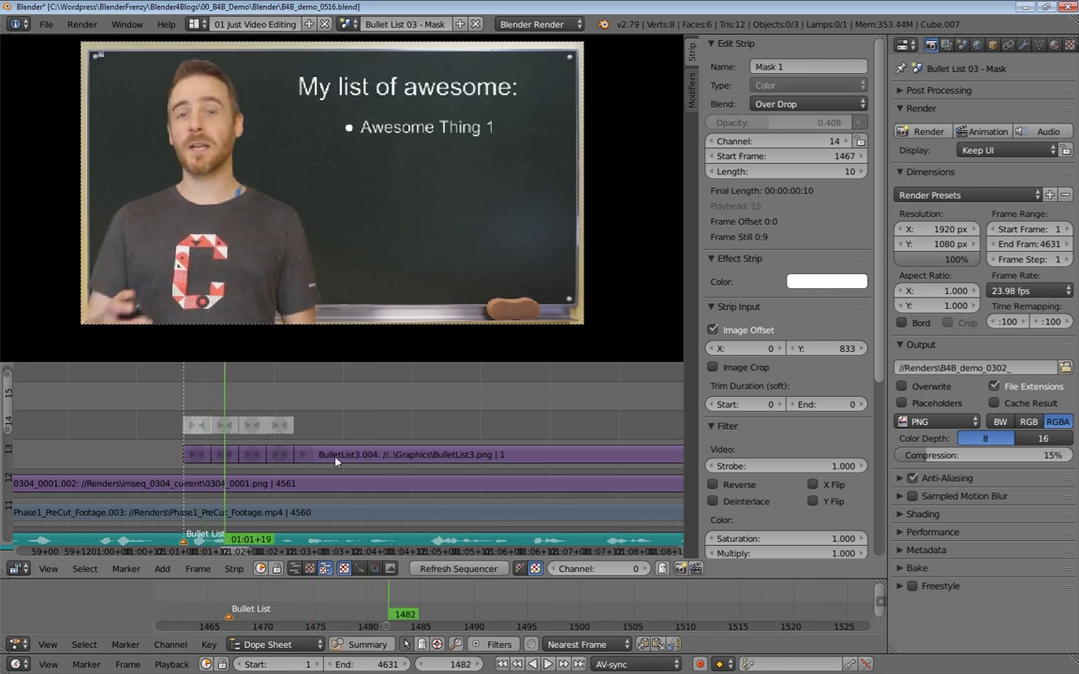
- Play and scrub the animated mask reveal in the Bullet List 04 - Mask Anim scene, then return to Bullet List 03 - Mask
{"action": "left_click", "coordinate": [351, 23]}
{"action": "left_click", "coordinate": [366, 94]}
{"action": "key", "text": "alt+a"}
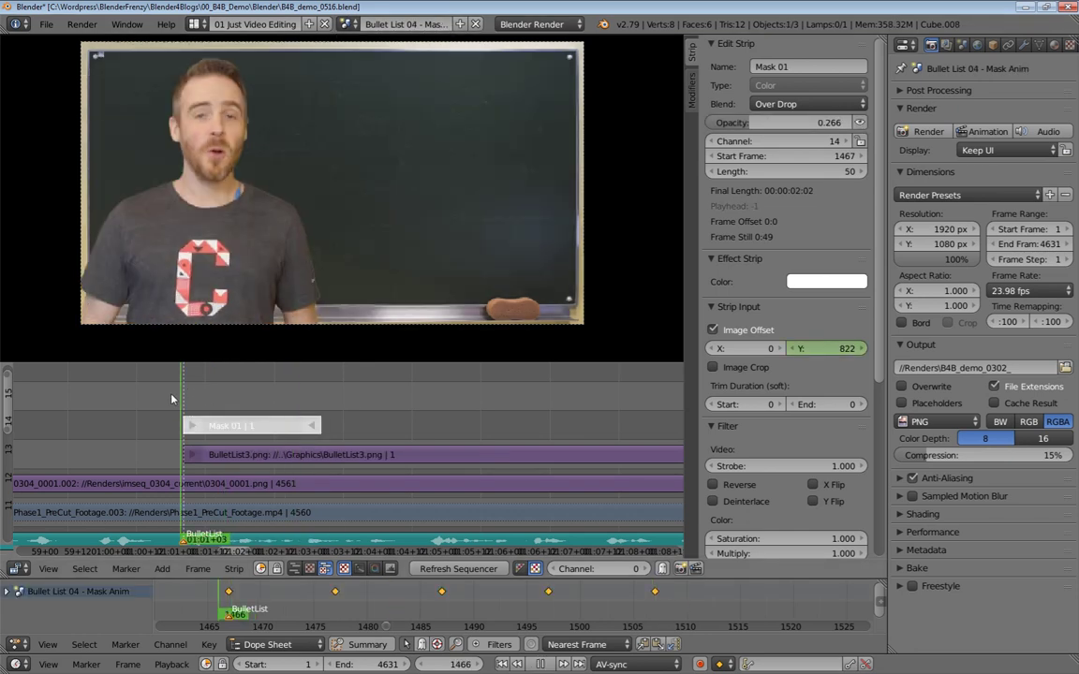
{"action": "mouse_move", "coordinate": [310, 381]}
{"action": "left_mouse_down"}
{"action": "mouse_move", "coordinate": [239, 389]}
{"action": "mouse_move", "coordinate": [289, 382]}
{"action": "left_mouse_up"}
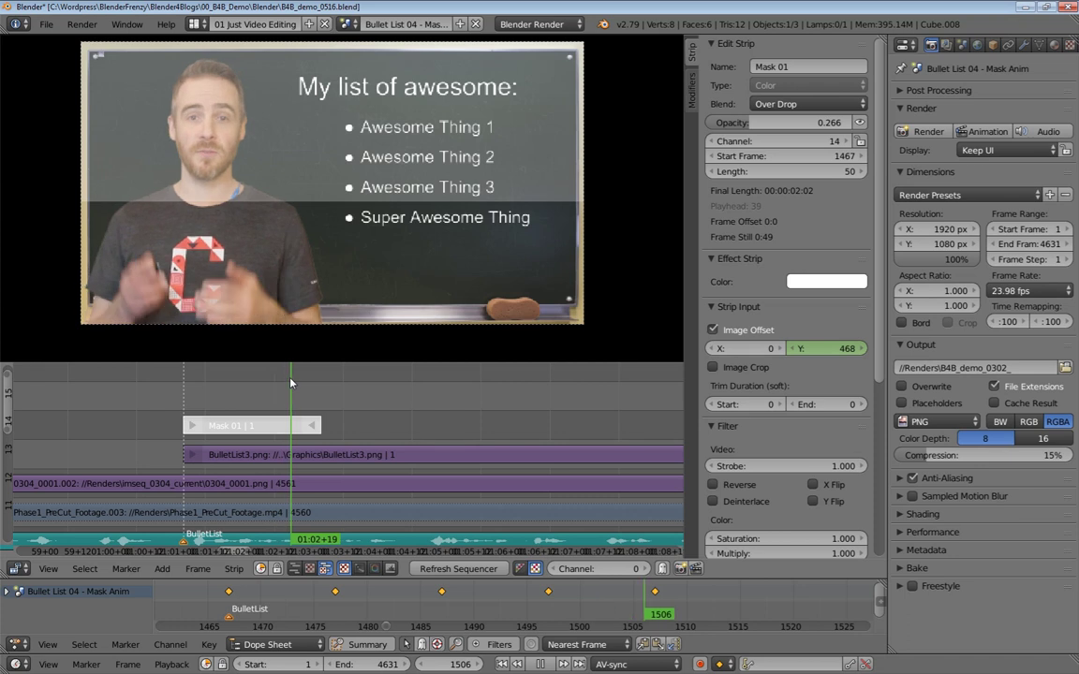
{"action": "left_click", "coordinate": [351, 23]}
{"action": "left_click", "coordinate": [375, 78]}
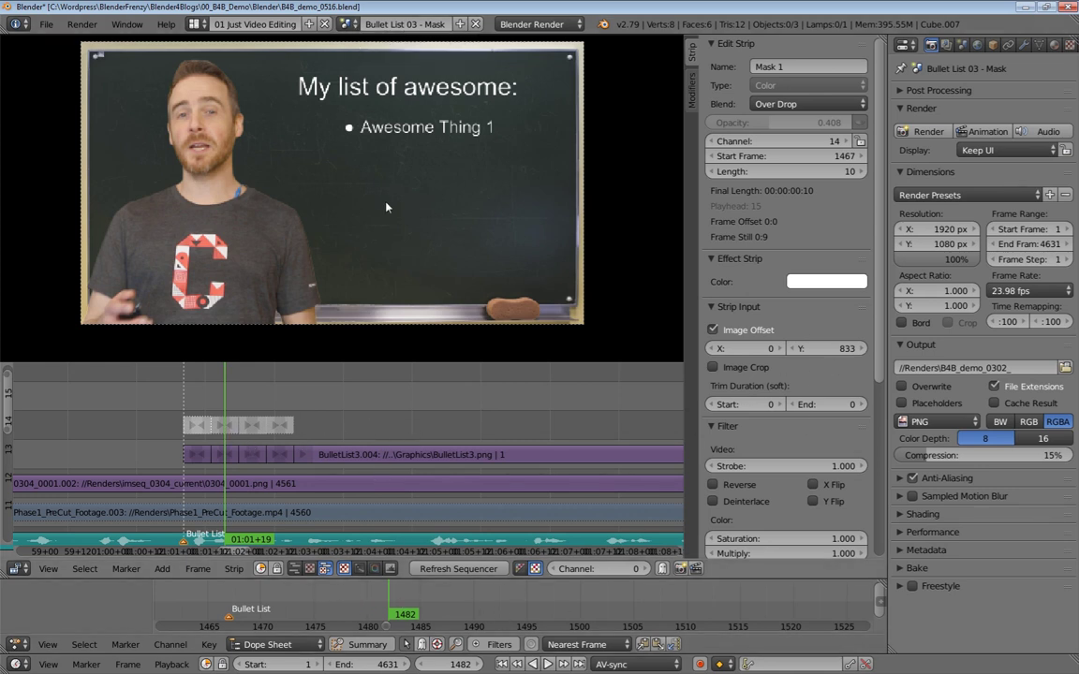
- Switch to the Bullet List 05 - Blender scene and use the 04_Just_Default screen layout
{"action": "left_click", "coordinate": [348, 24]}
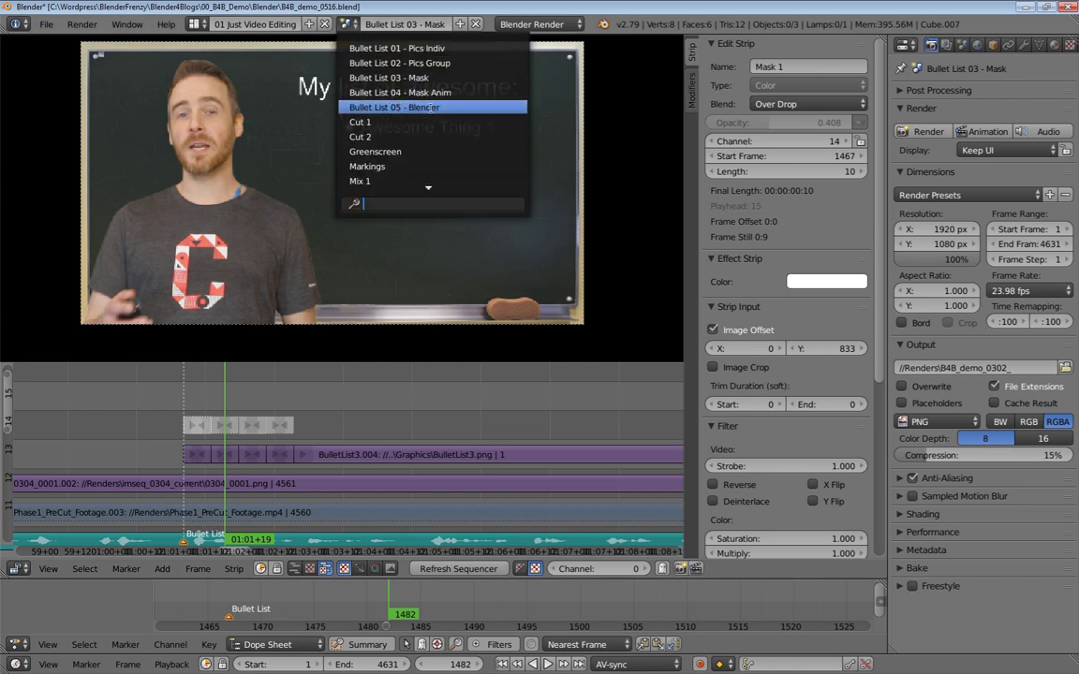
{"action": "left_click", "coordinate": [435, 108]}
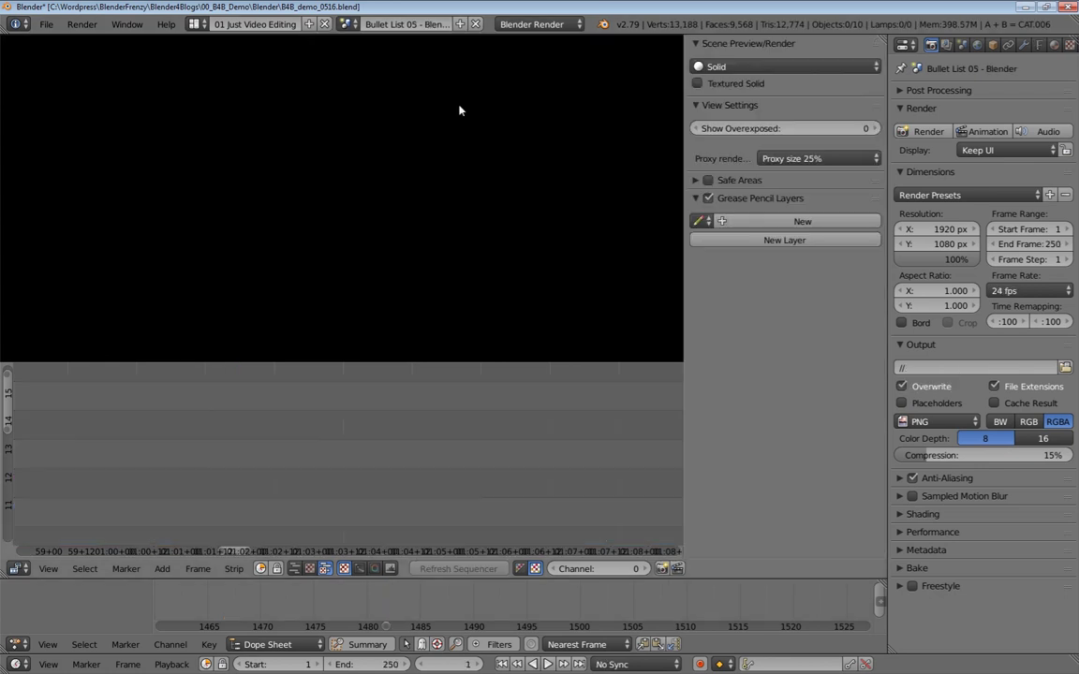
{"action": "left_click", "coordinate": [195, 23]}
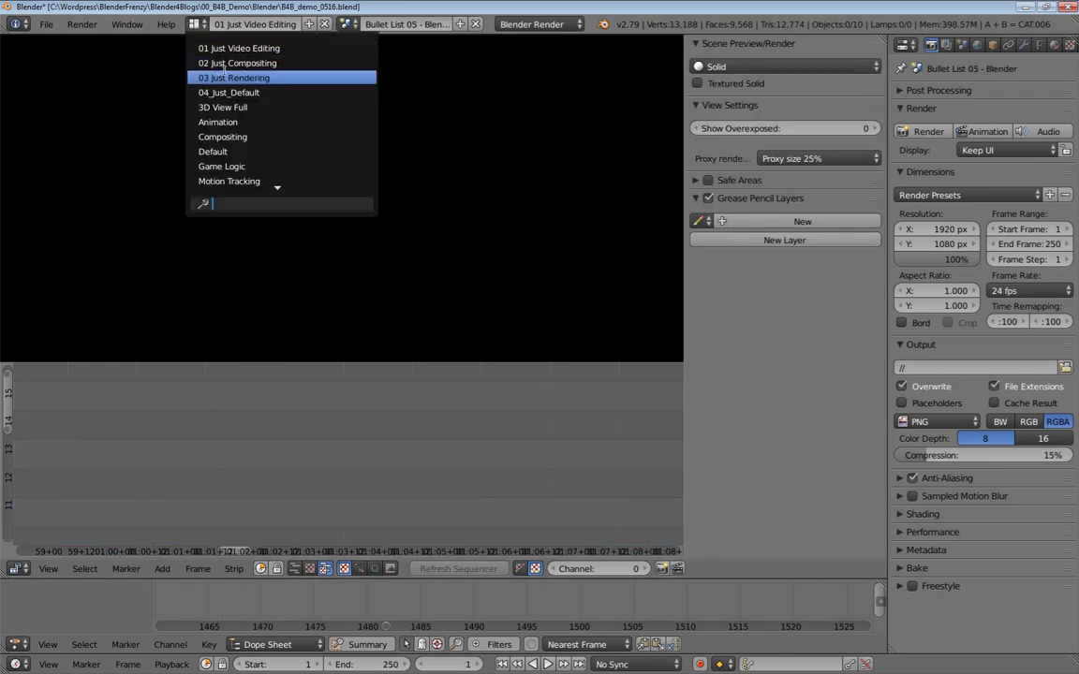
{"action": "key", "text": "Return"}
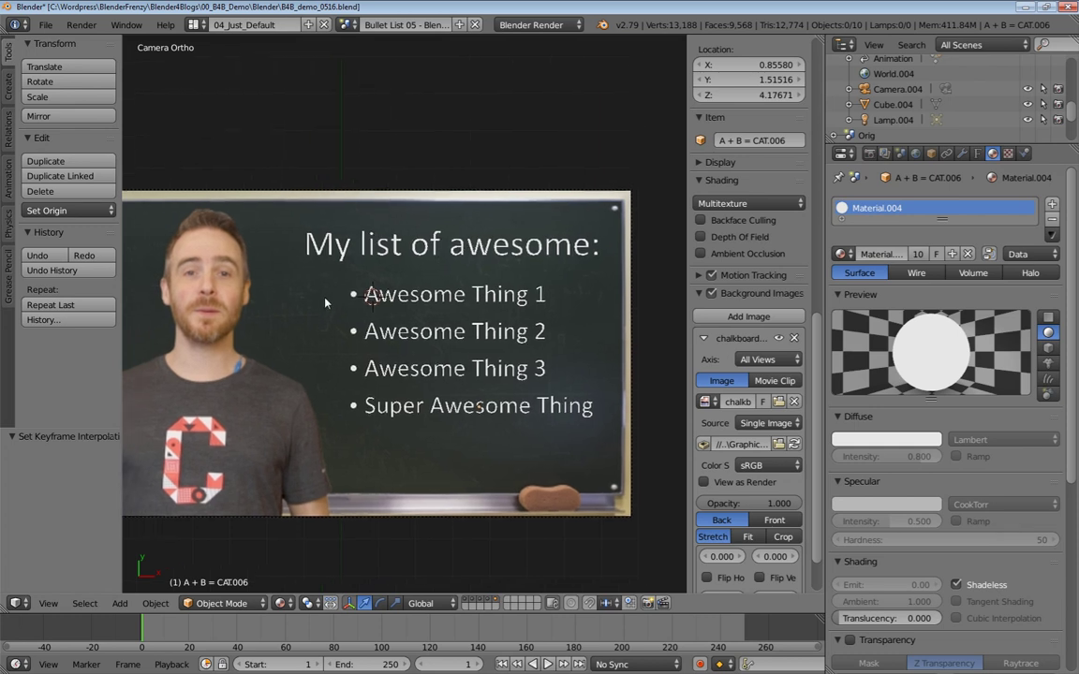
- Select the heading, each bullet text and the first bullet dot in turn to examine how the list is split into separate objects
{"action": "right_click", "coordinate": [325, 253]}
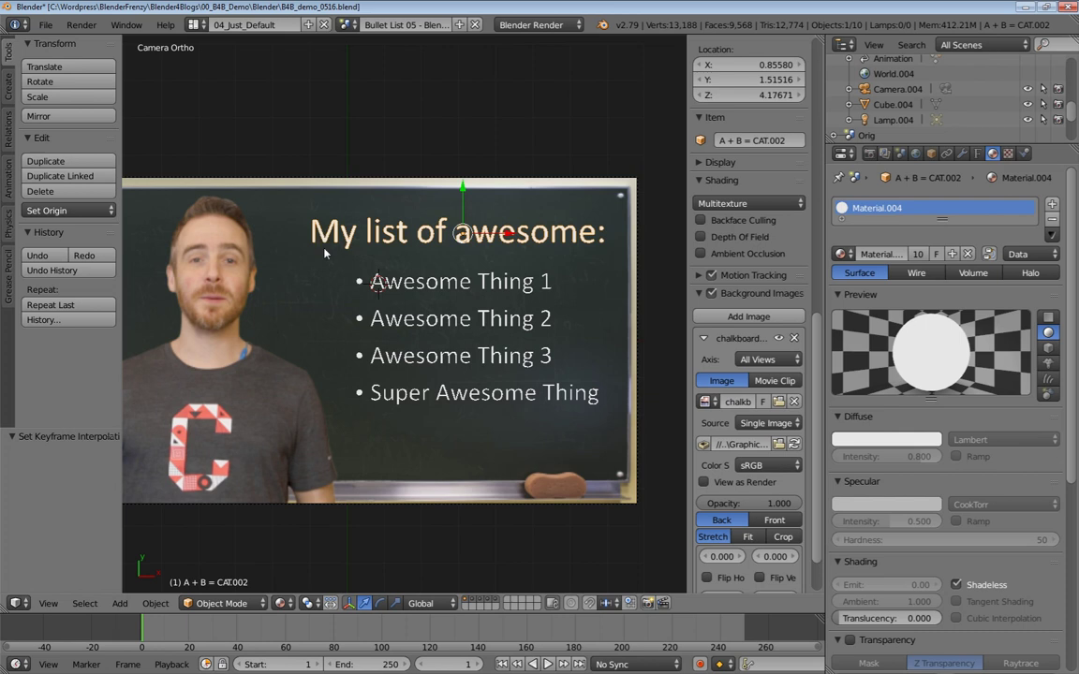
{"action": "right_click", "coordinate": [409, 285]}
{"action": "right_click", "coordinate": [413, 324]}
{"action": "right_click", "coordinate": [415, 363]}
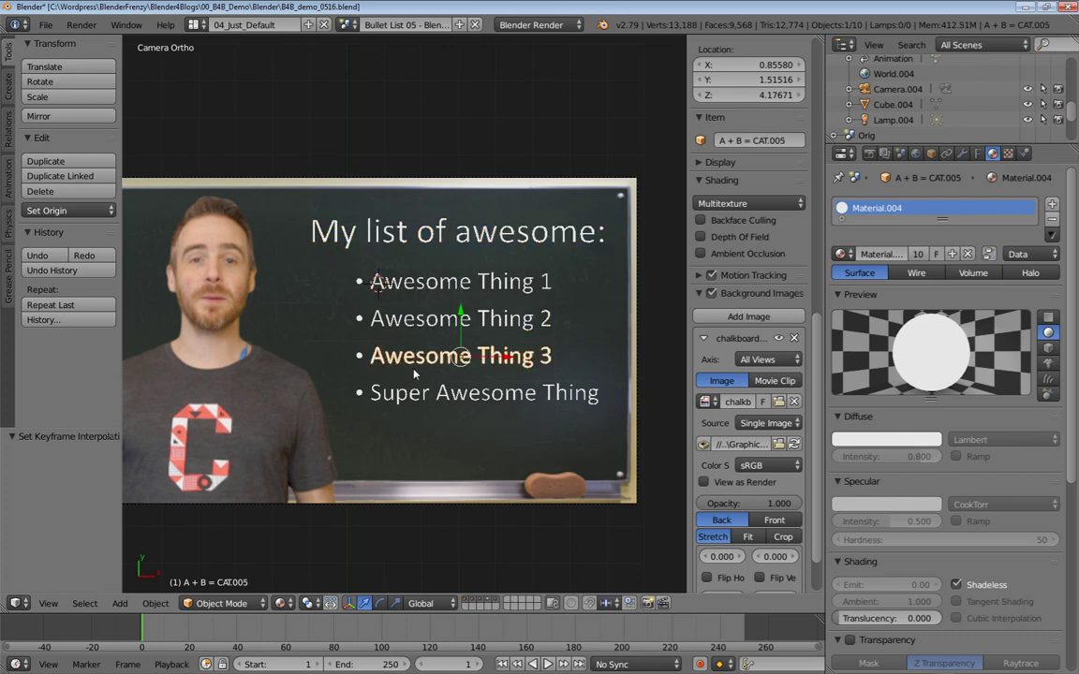
{"action": "right_click", "coordinate": [414, 396]}
{"action": "right_click", "coordinate": [415, 248]}
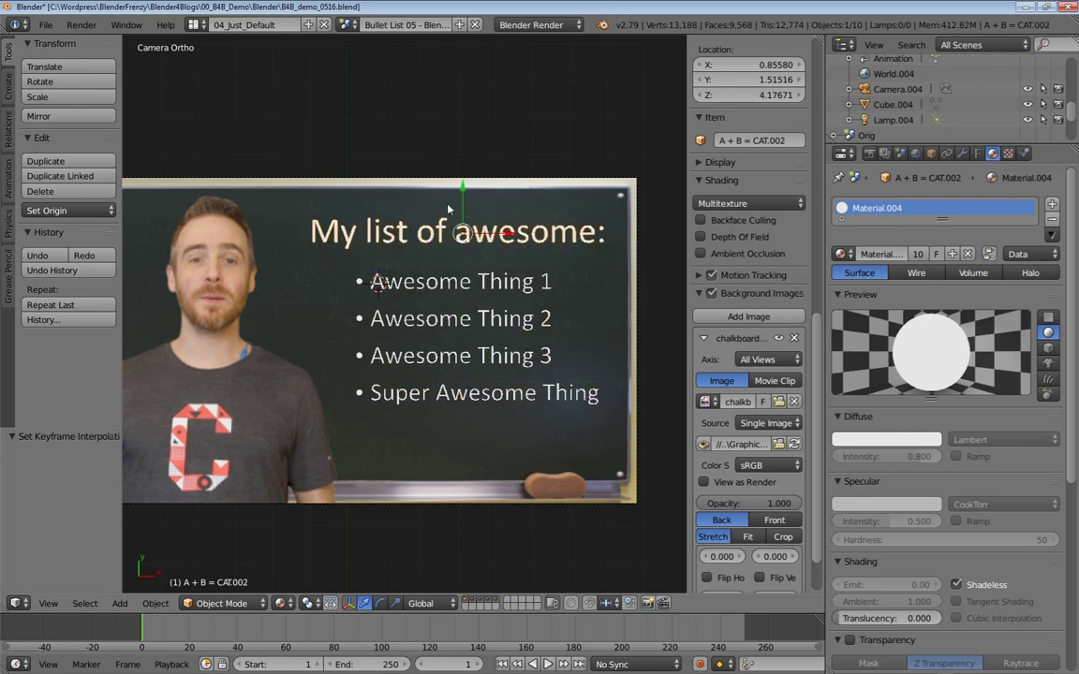
{"action": "right_click", "coordinate": [425, 289]}
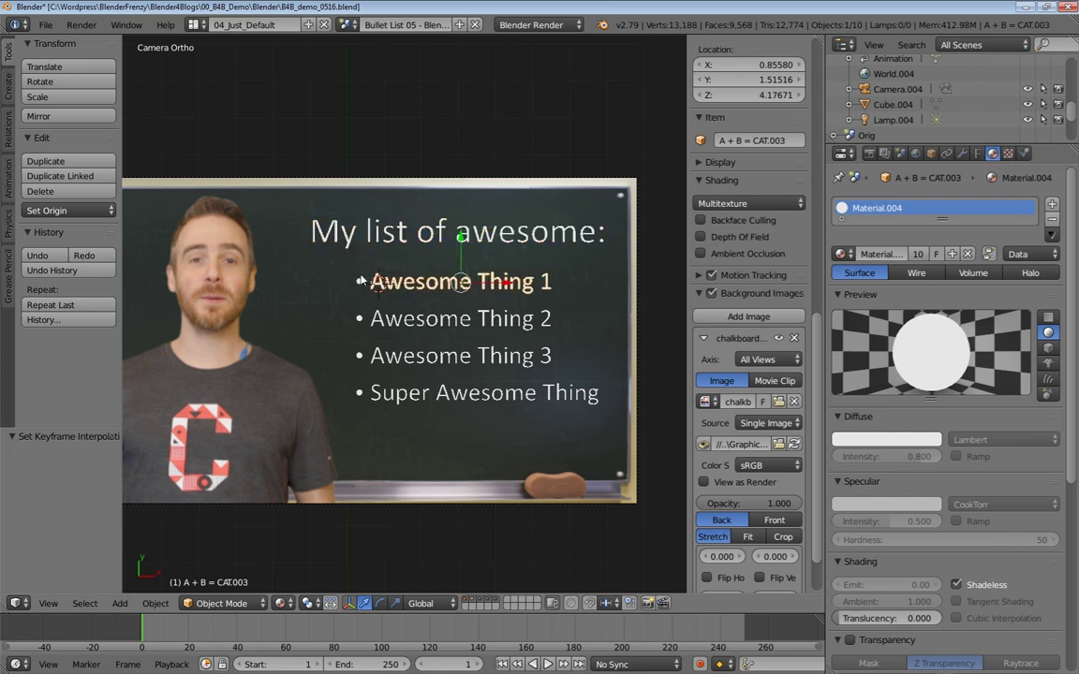
{"action": "right_click", "coordinate": [413, 324]}
{"action": "right_click", "coordinate": [417, 359]}
{"action": "right_click", "coordinate": [420, 394]}
{"action": "scroll", "coordinate": [399, 311], "scroll_direction": "up", "scroll_amount": 3}
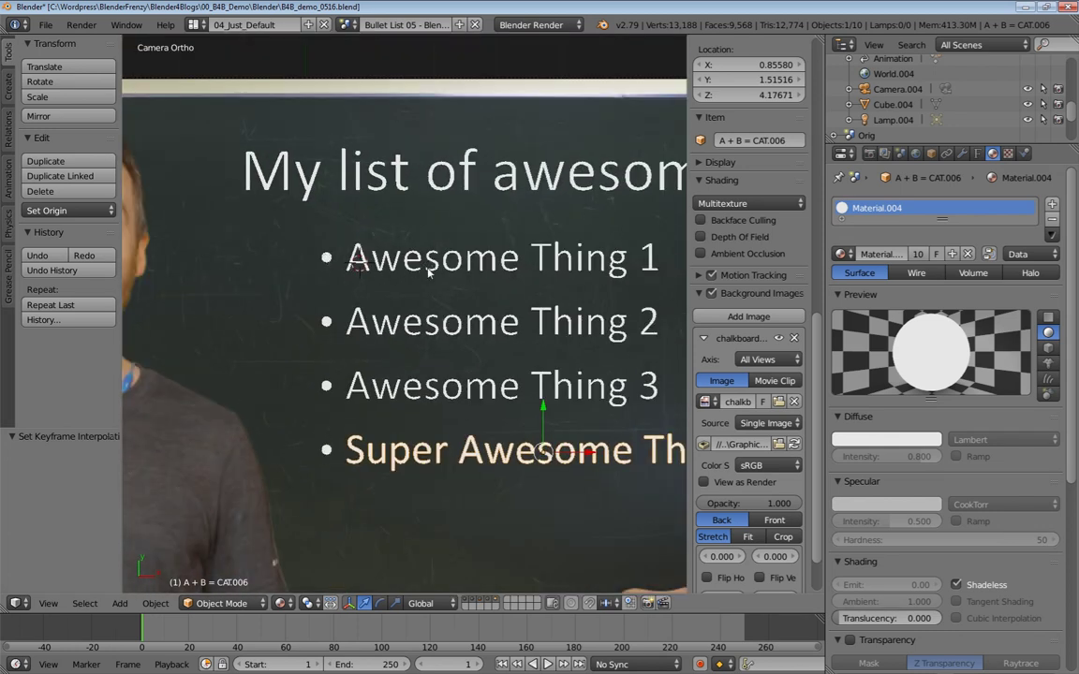
{"action": "right_click", "coordinate": [330, 260]}
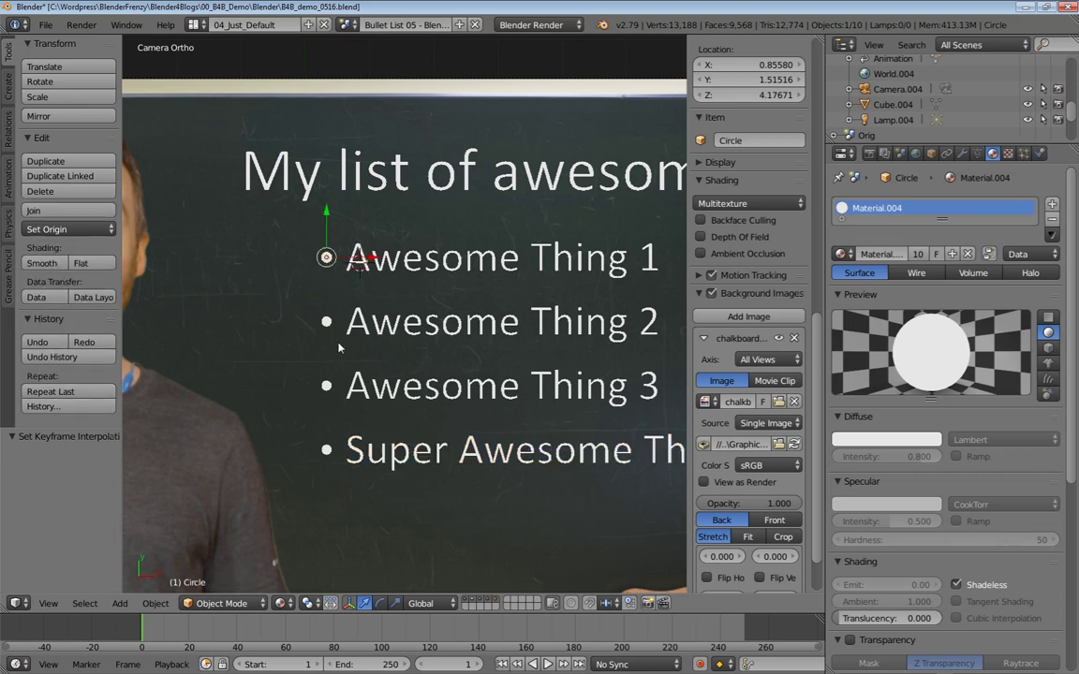
- Place the 3D cursor on the chalkboard left of the bullets and add a mesh circle there
{"action": "left_click", "coordinate": [250, 294]}
{"action": "key", "text": "shift+a"}
{"action": "mouse_move", "coordinate": [230, 339]}
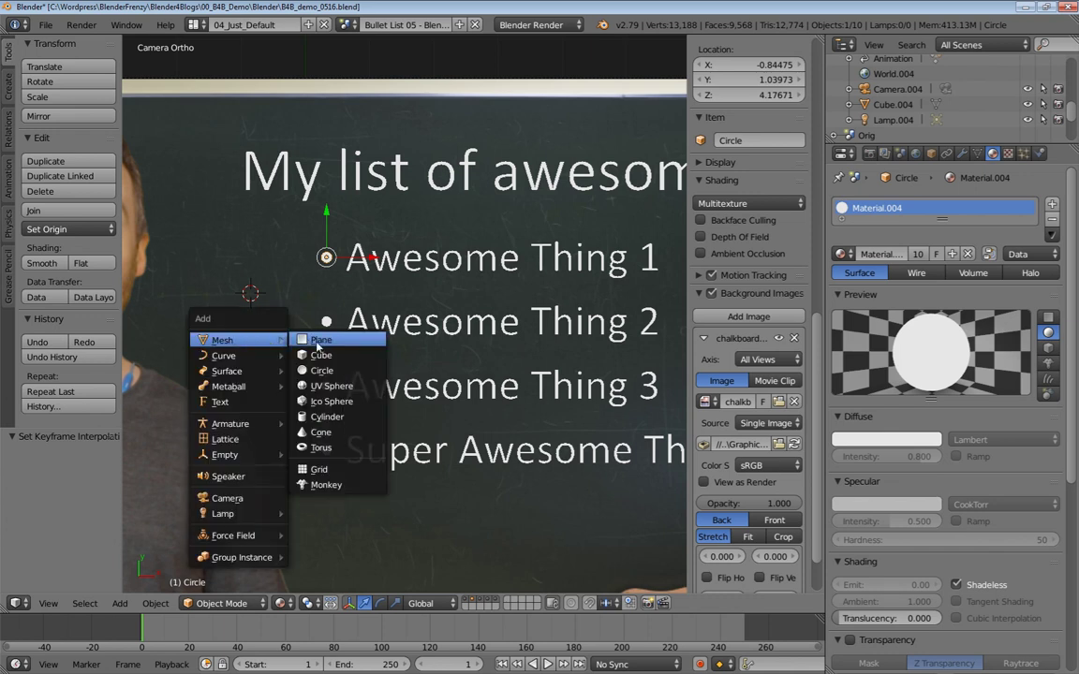
{"action": "left_click", "coordinate": [323, 370]}
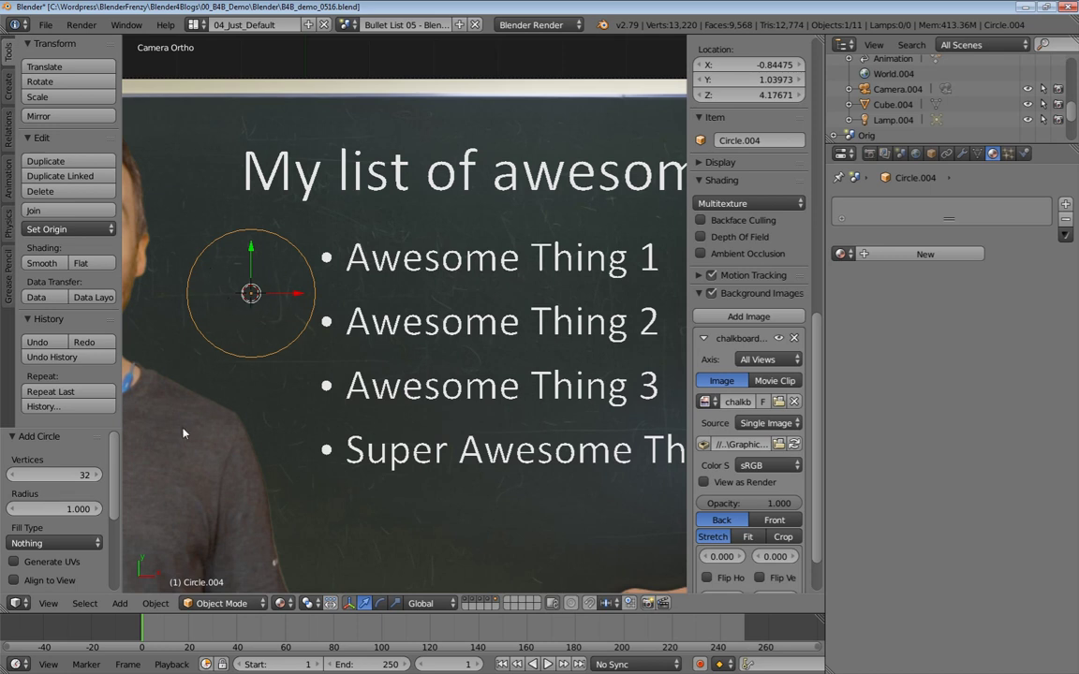
- Compare the Ngon and Triangle Fan fill types on the new circle and keep Ngon
{"action": "scroll", "coordinate": [109, 449], "scroll_direction": "down", "scroll_amount": 2}
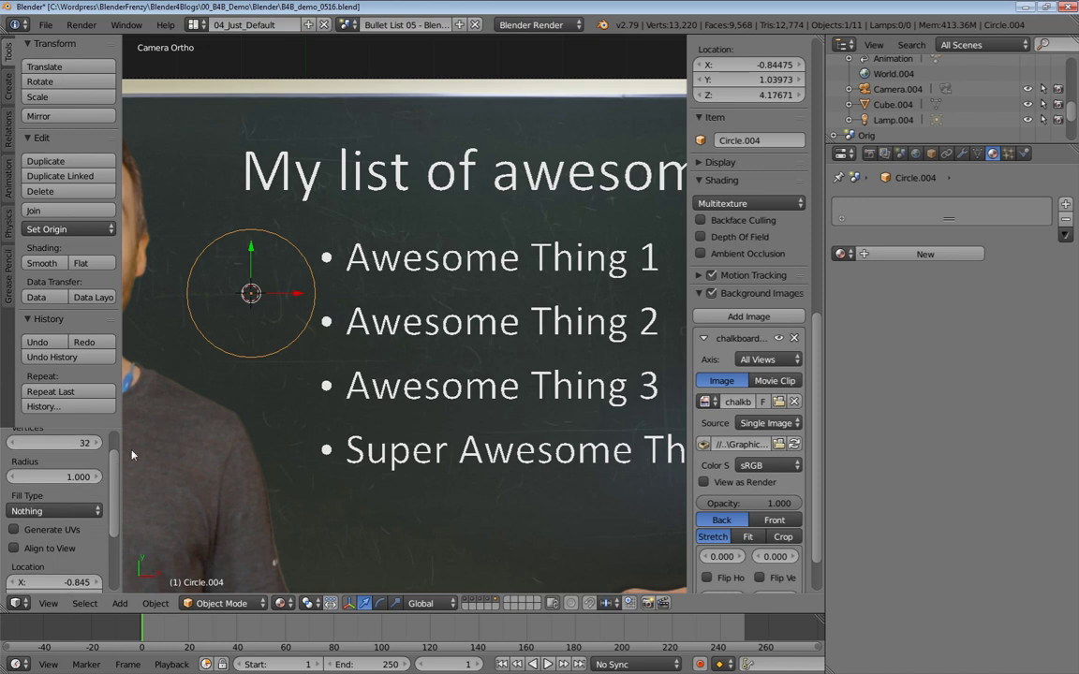
{"action": "scroll", "coordinate": [110, 450], "scroll_direction": "up", "scroll_amount": 2}
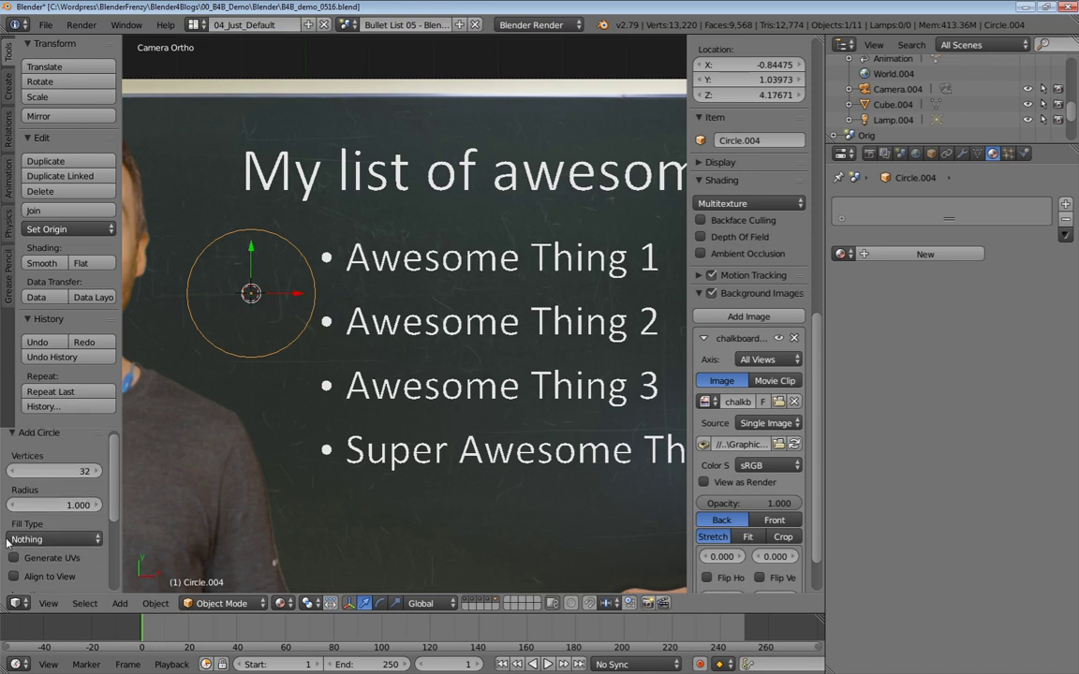
{"action": "left_click", "coordinate": [43, 536]}
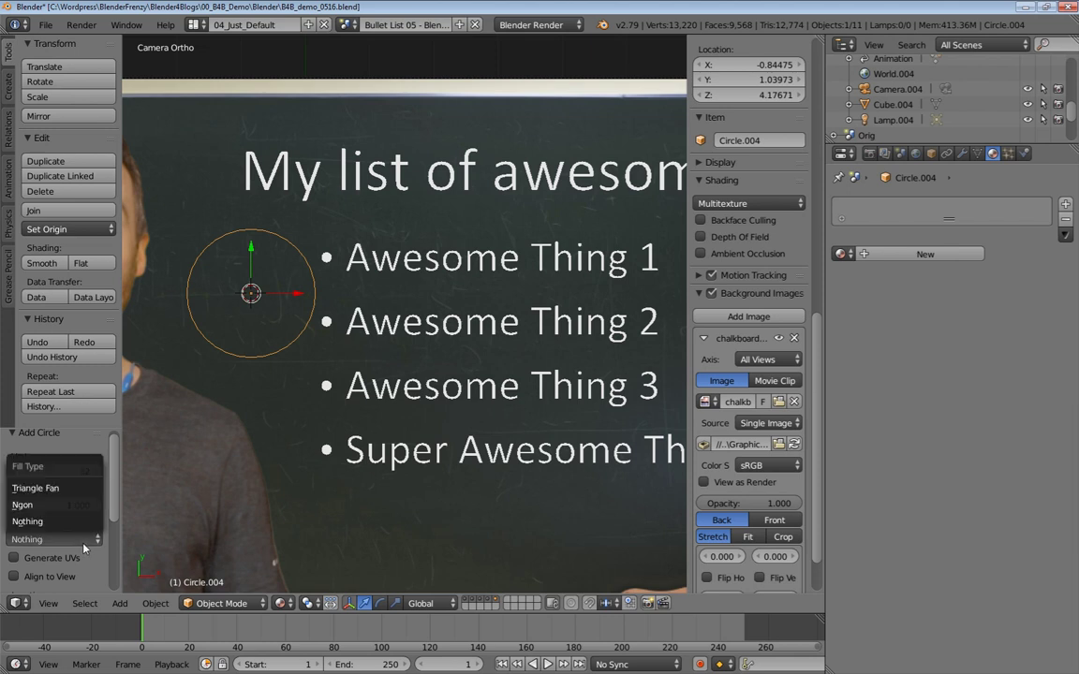
{"action": "left_click", "coordinate": [35, 509]}
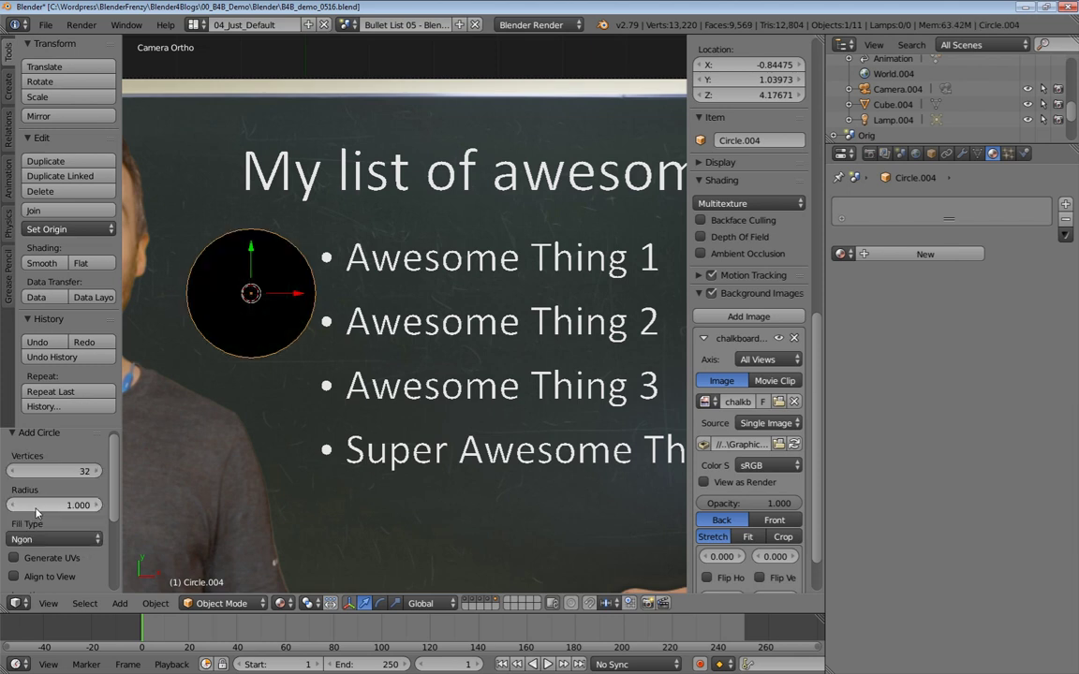
{"action": "left_click", "coordinate": [56, 538]}
{"action": "left_click", "coordinate": [35, 488]}
{"action": "left_click", "coordinate": [47, 538]}
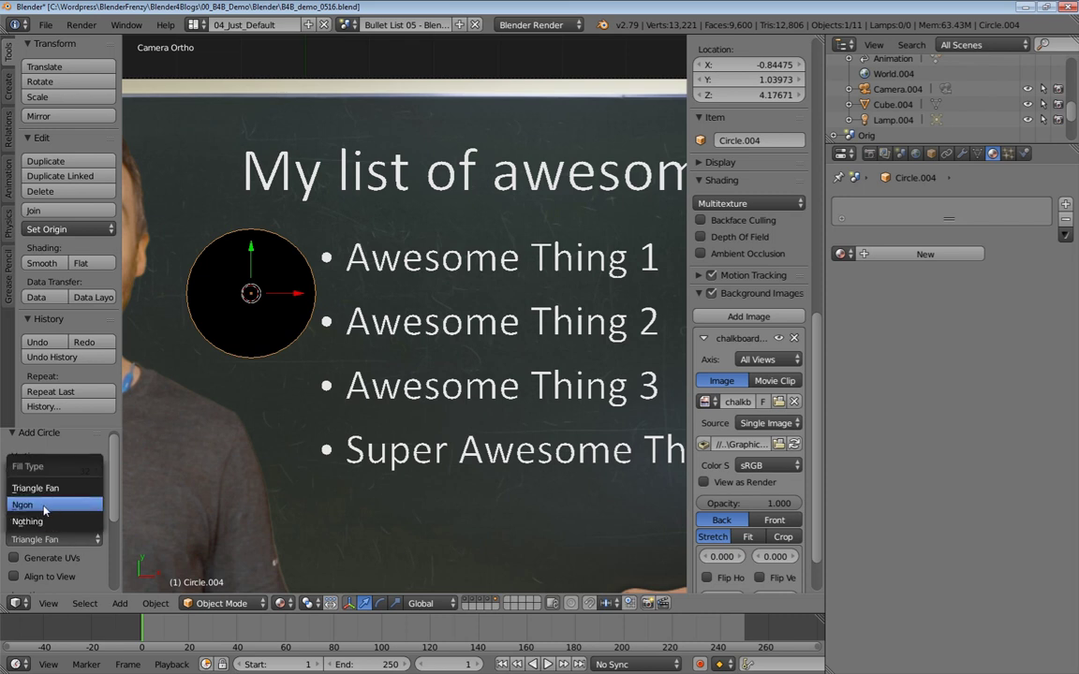
{"action": "left_click", "coordinate": [44, 505]}
- Set the 3D view's viewport shading to Solid
{"action": "left_click", "coordinate": [284, 605]}
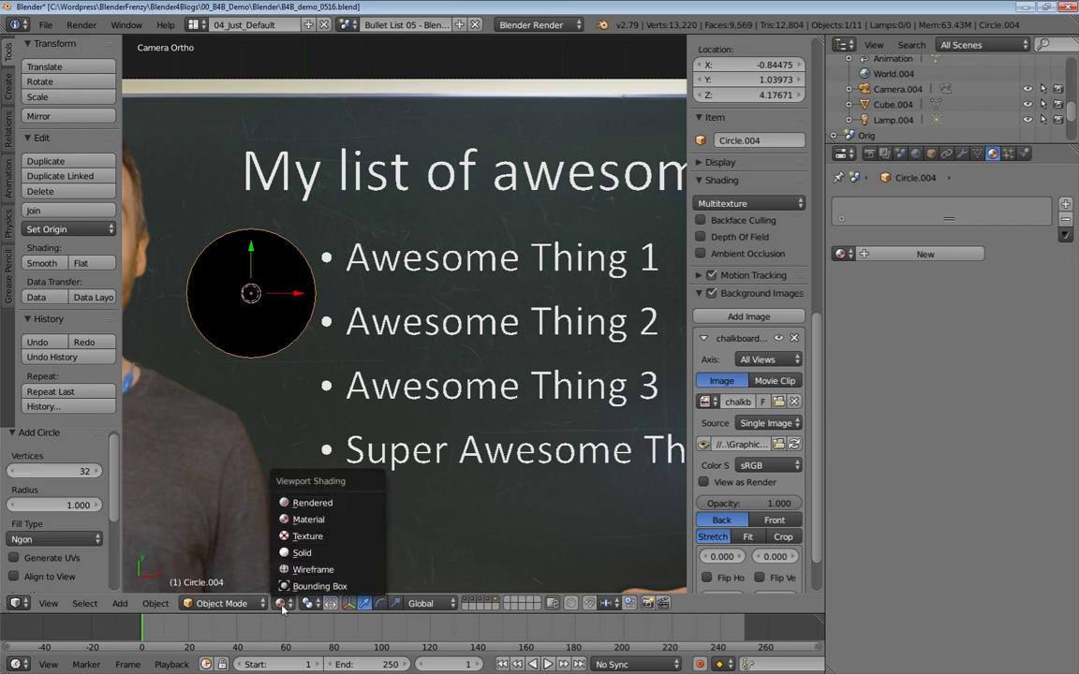
{"action": "left_click", "coordinate": [292, 521]}
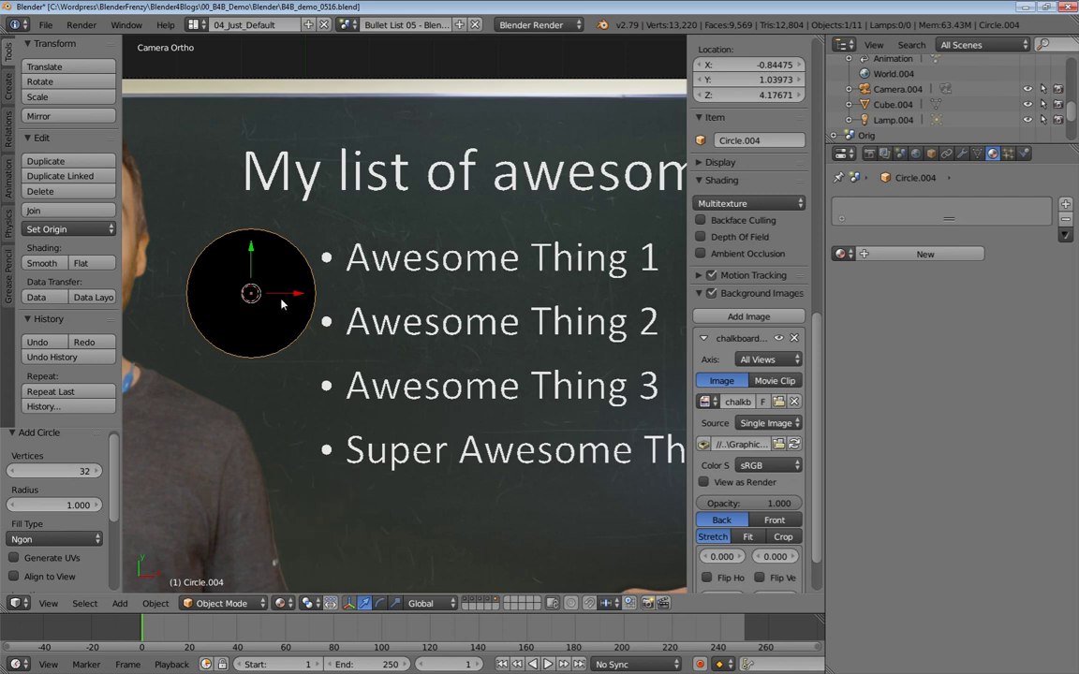
{"action": "left_click", "coordinate": [284, 604]}
{"action": "left_click", "coordinate": [258, 502]}
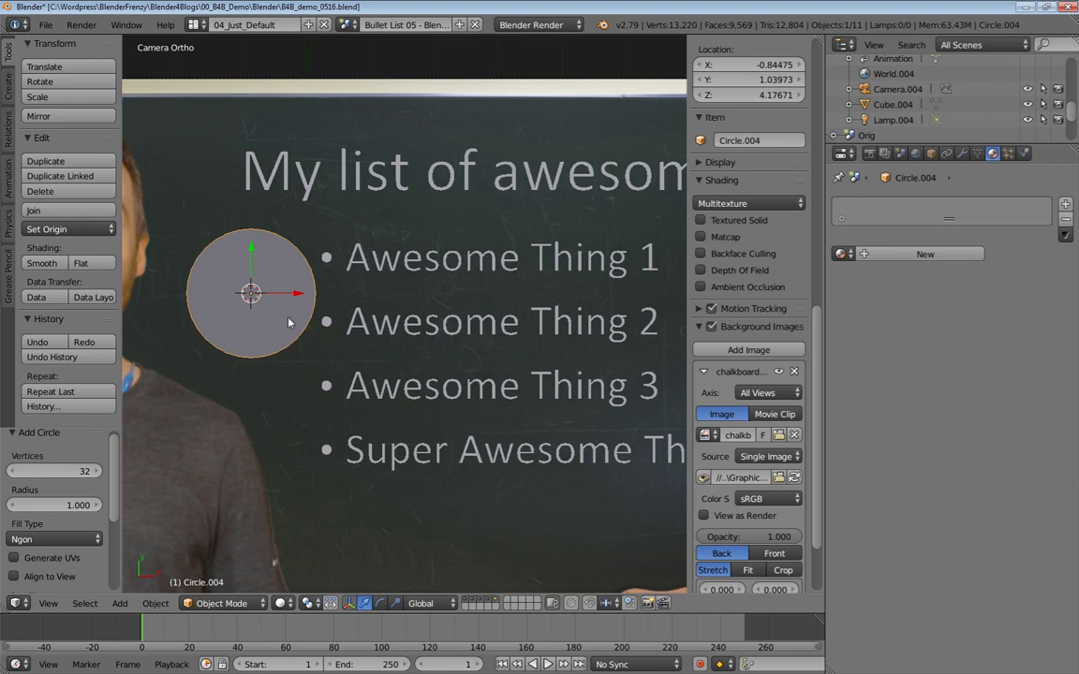
- Add a material to the new circle and replace it with the existing white Material.004
{"action": "left_click", "coordinate": [889, 254]}
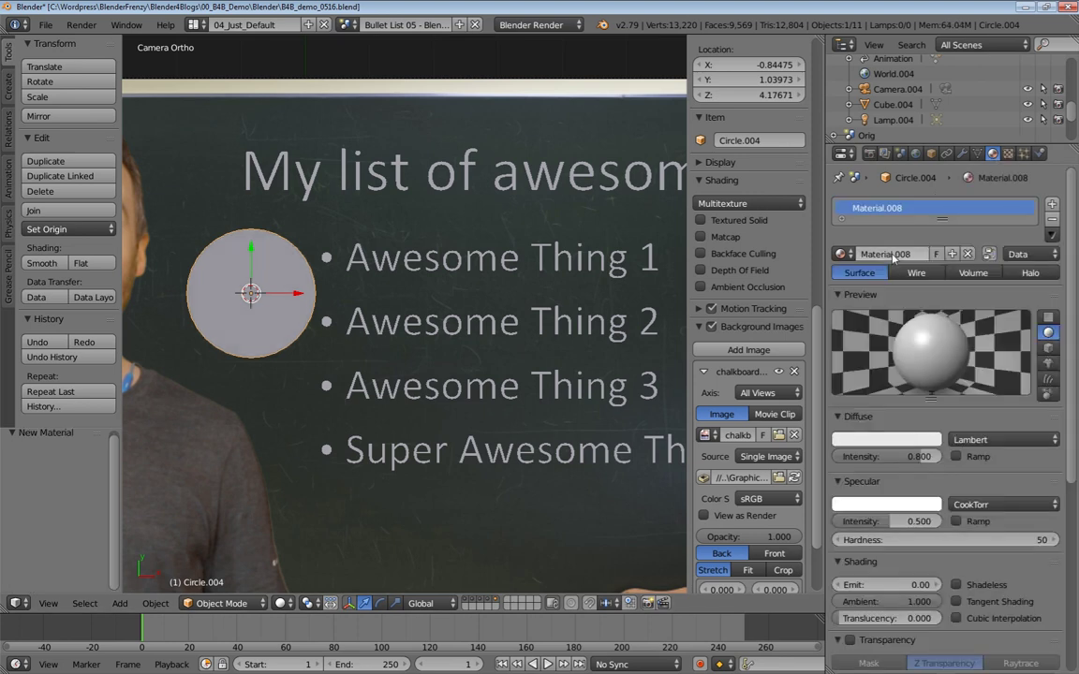
{"action": "left_click", "coordinate": [845, 253]}
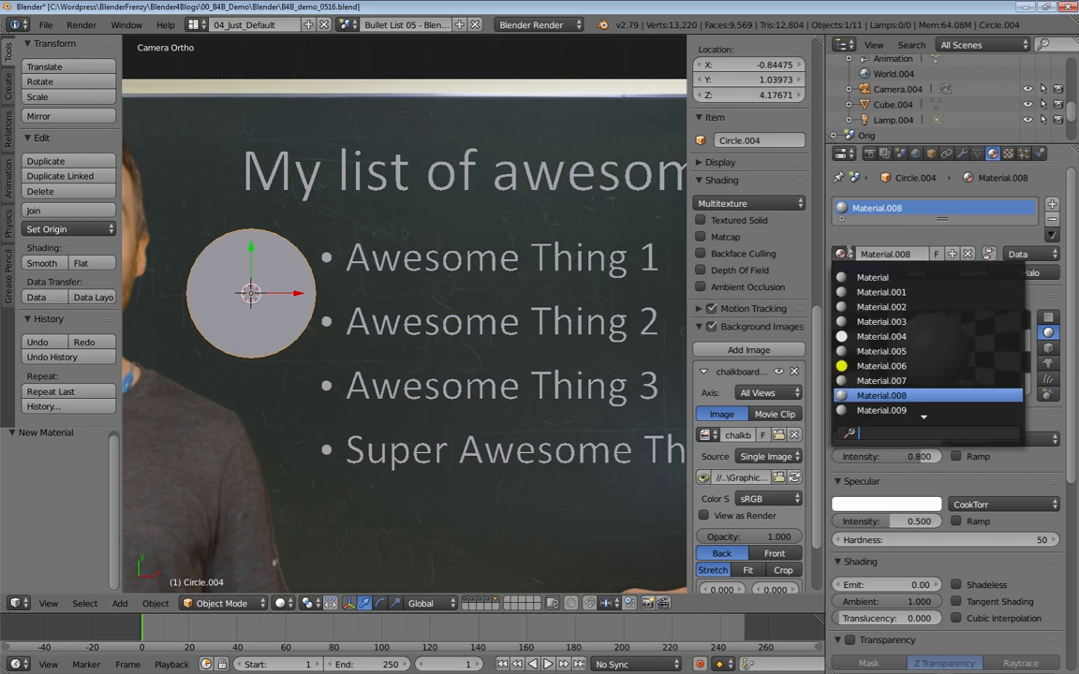
{"action": "left_click", "coordinate": [905, 341]}
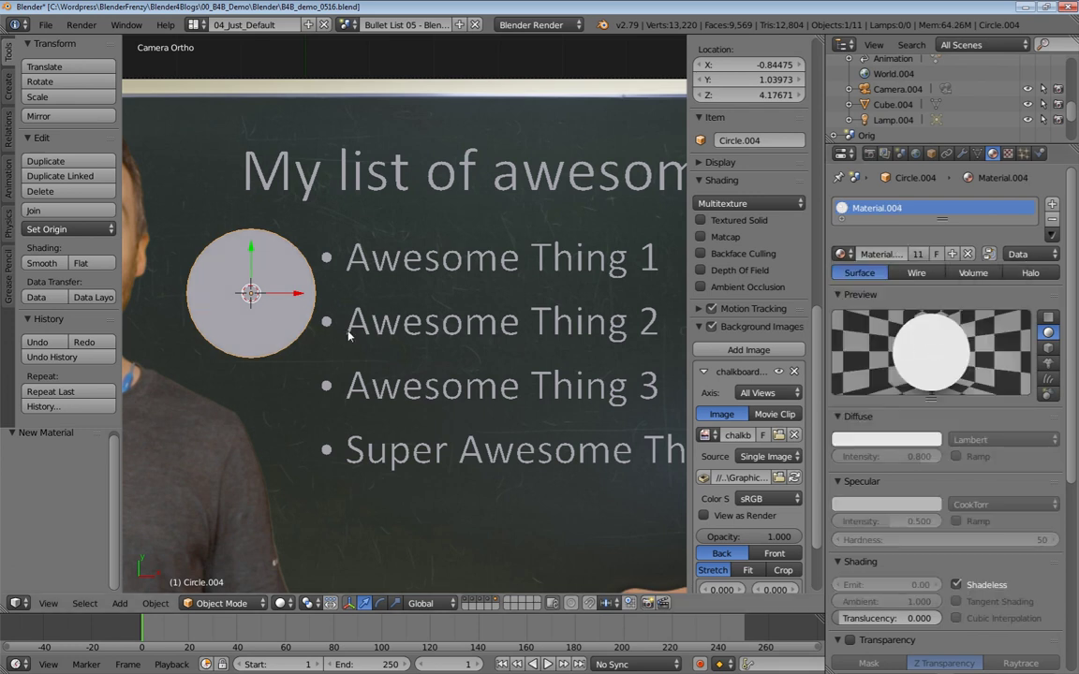
- Set the viewport shading to Material and delete the large white circle beside the bullets
{"action": "left_click", "coordinate": [282, 603]}
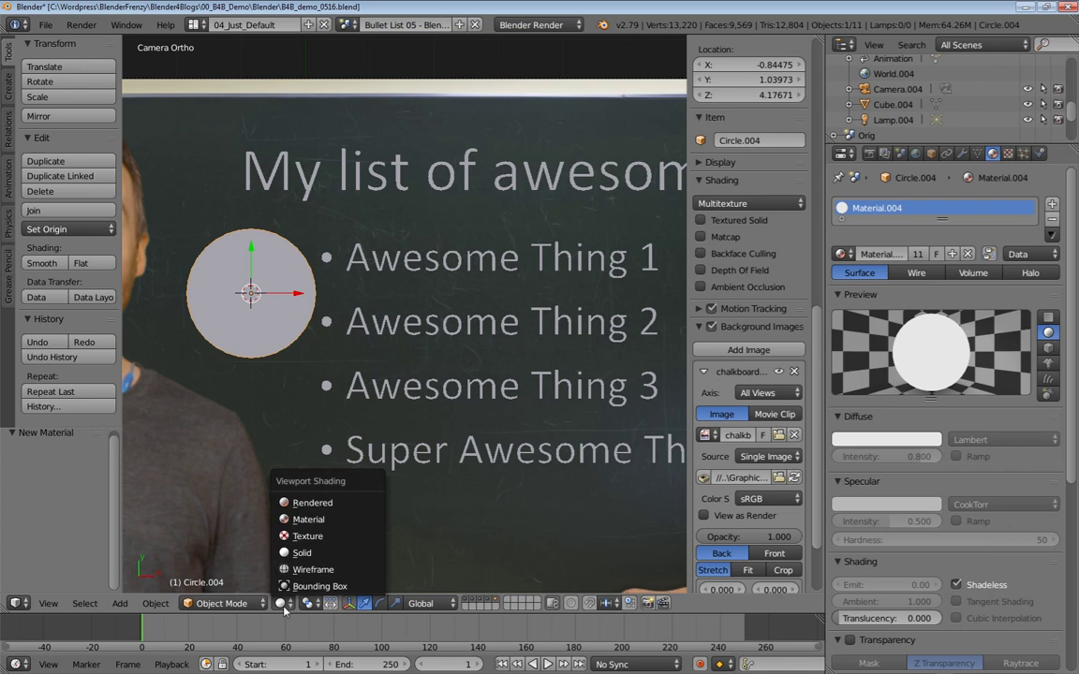
{"action": "left_click", "coordinate": [304, 520]}
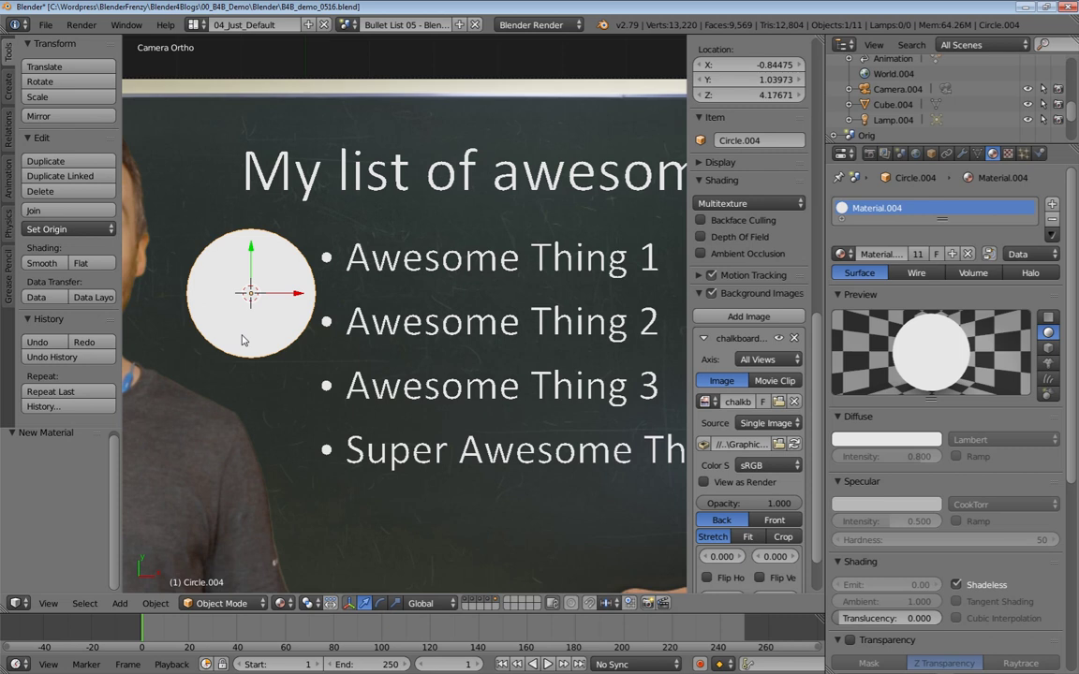
{"action": "key", "text": "x"}
{"action": "left_click", "coordinate": [229, 260]}
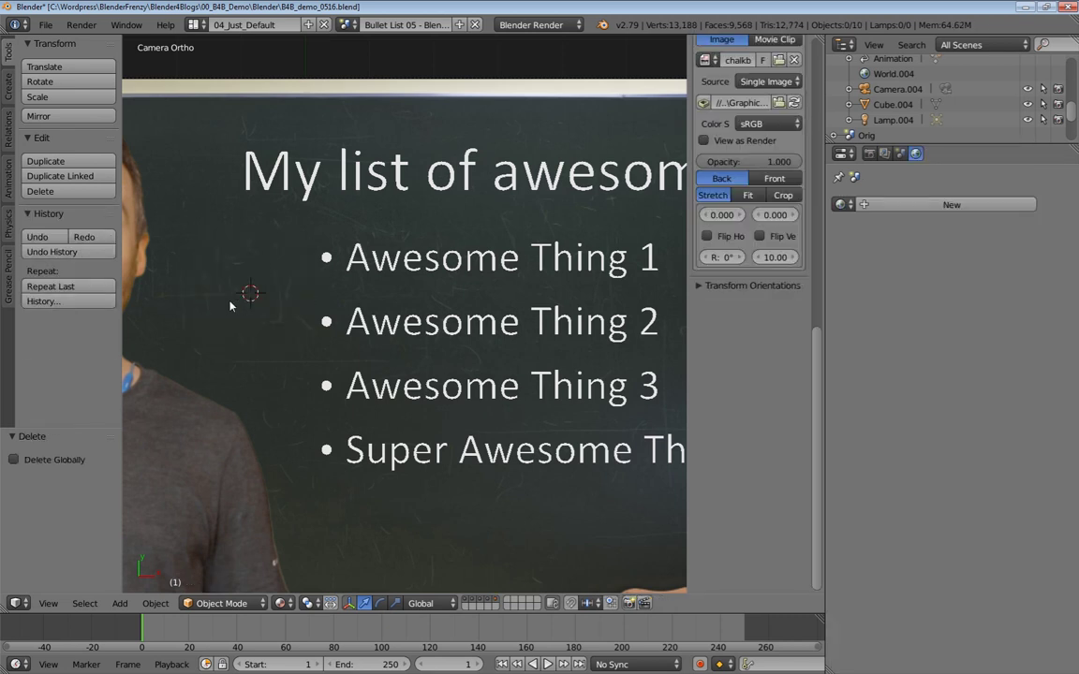
- Add a new mesh circle at the 3D cursor with an Ngon fill and 8 vertices
{"action": "key", "text": "shift+a"}
{"action": "mouse_move", "coordinate": [248, 299]}
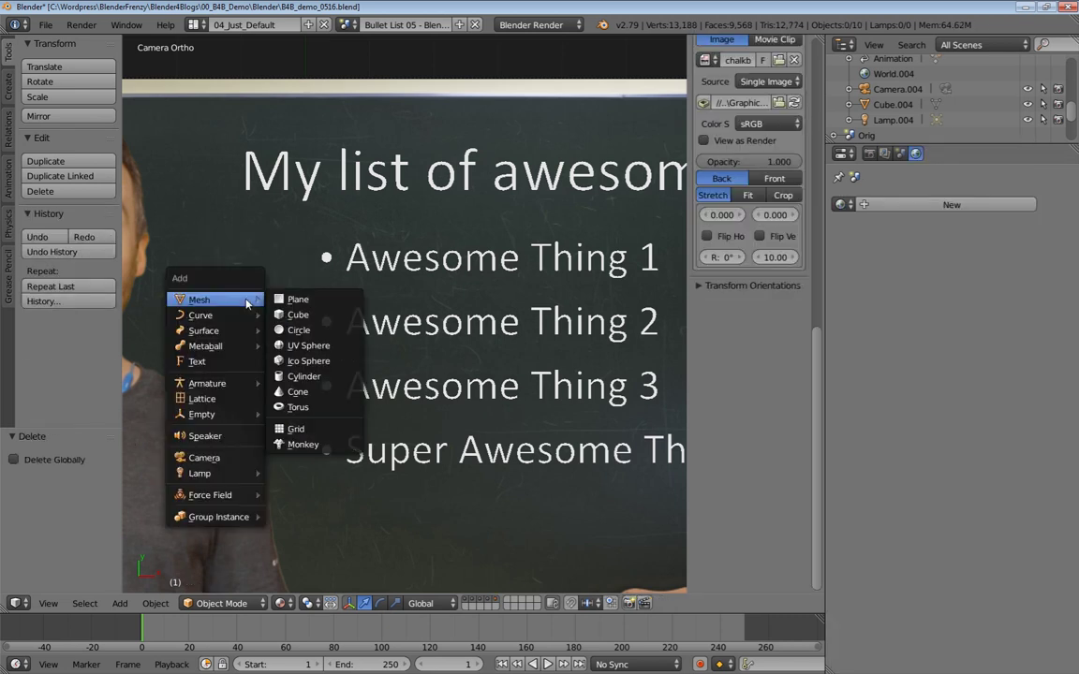
{"action": "left_click", "coordinate": [290, 330]}
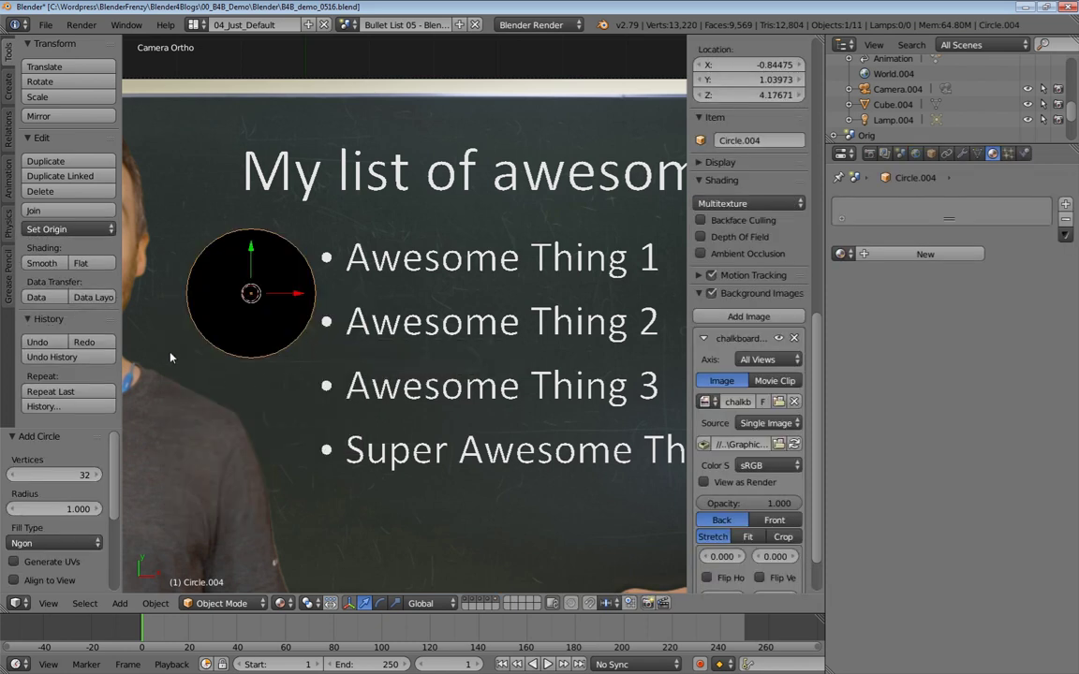
{"action": "left_click", "coordinate": [51, 543]}
{"action": "left_click", "coordinate": [45, 564]}
{"action": "left_click_drag", "start_coordinate": [84, 476], "coordinate": [55, 478]}
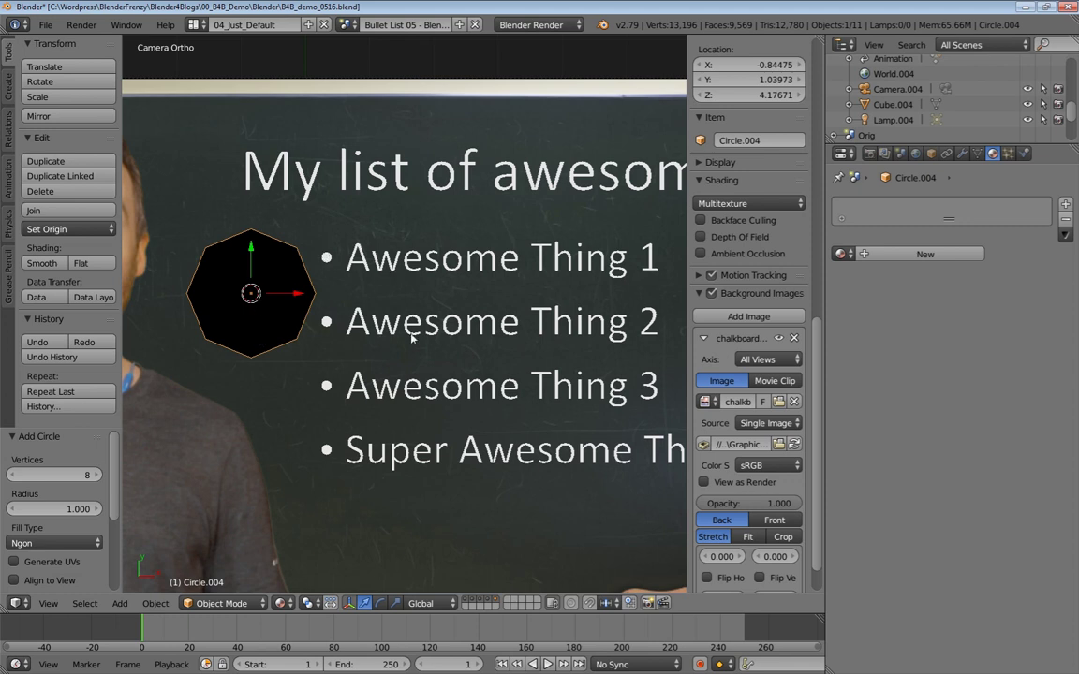
- Scale the new circle to about 0.09 and give it the existing white Material.004
{"action": "key", "text": "s"}
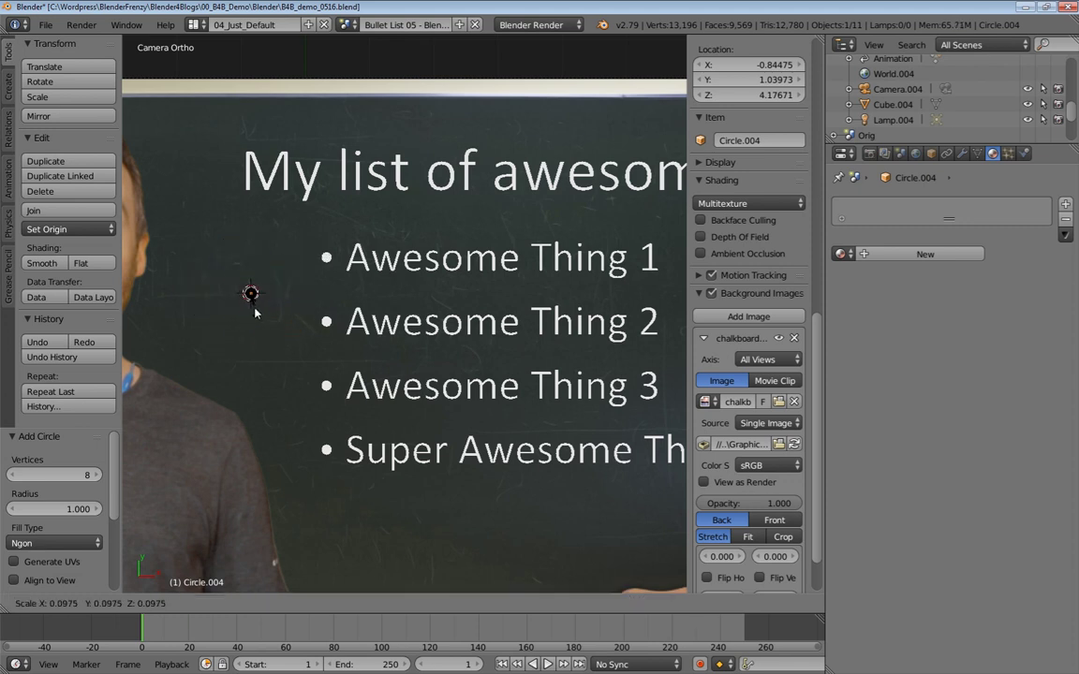
{"action": "left_click", "coordinate": [253, 301]}
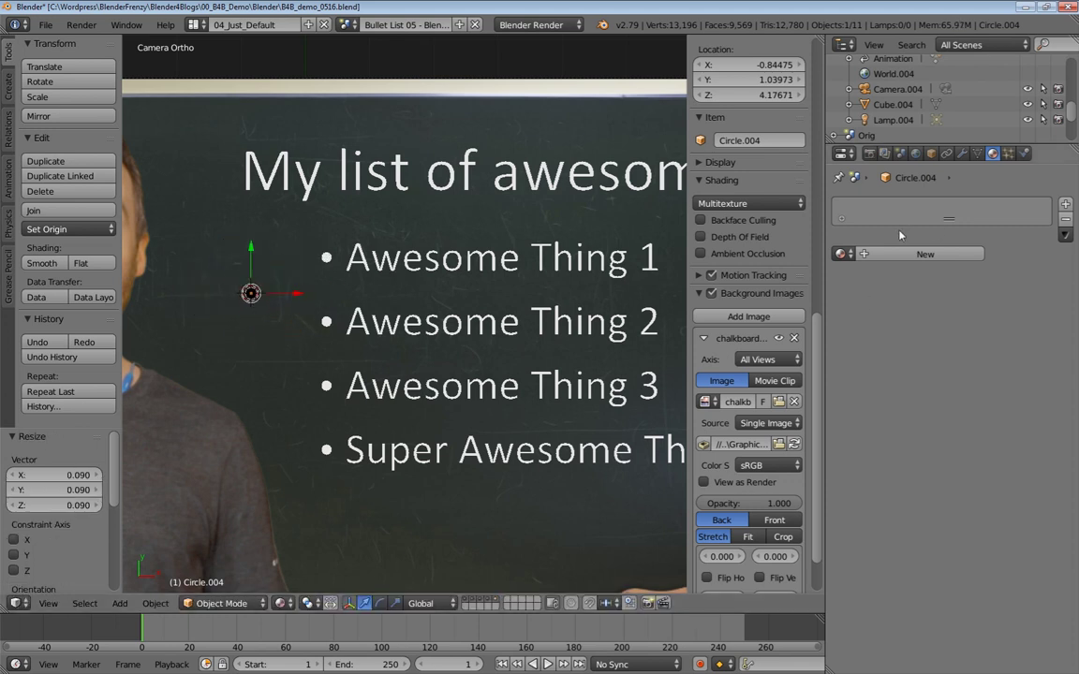
{"action": "left_click", "coordinate": [889, 254]}
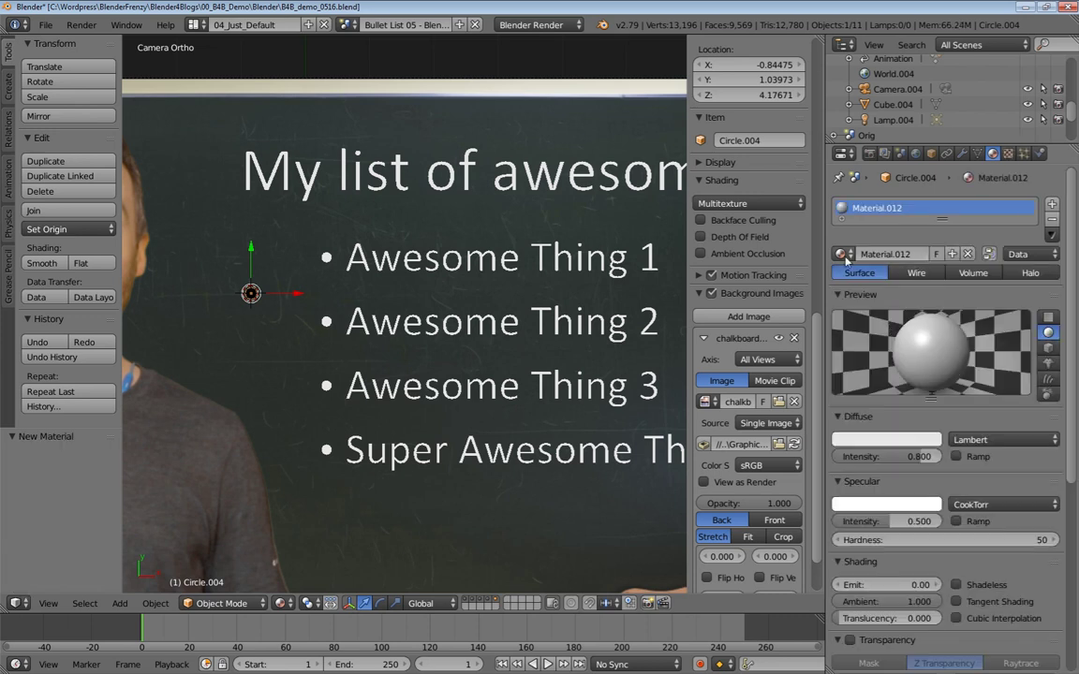
{"action": "left_click", "coordinate": [842, 254]}
{"action": "left_click", "coordinate": [880, 283]}
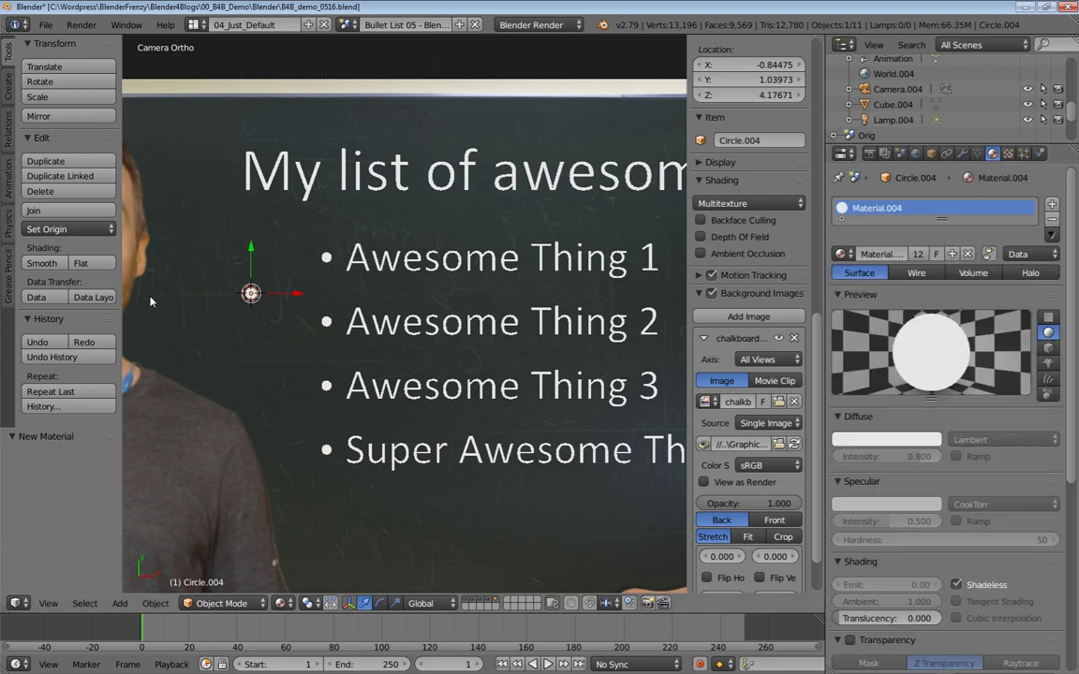
- Move the small circle to just left of the Awesome Thing 1 bullet, level with that line
{"action": "key", "text": "g"}
{"action": "key", "text": "x"}
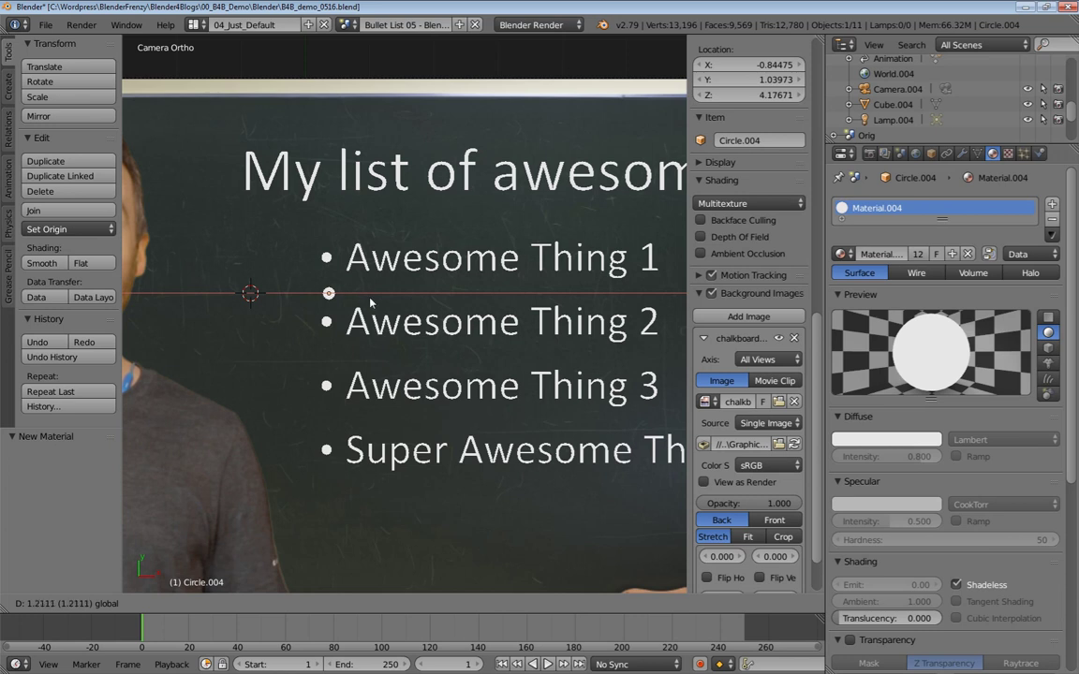
{"action": "left_click", "coordinate": [366, 301]}
{"action": "middle_click_drag", "start_coordinate": [418, 301], "coordinate": [312, 301], "text": "shift"}
{"action": "key", "text": "g"}
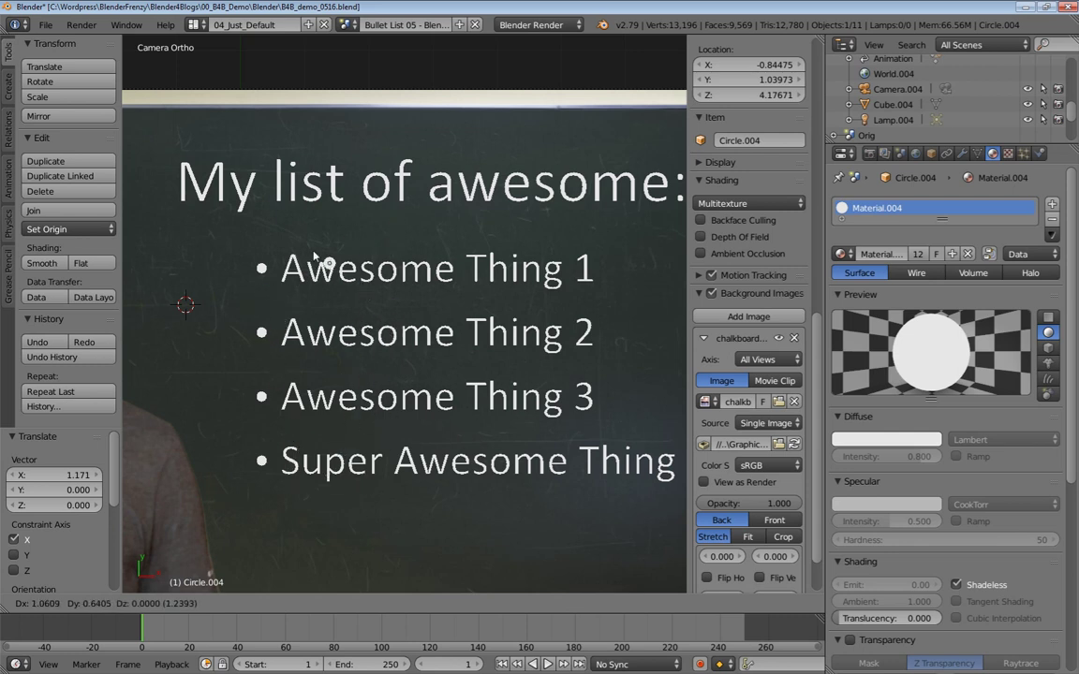
{"action": "left_click", "coordinate": [228, 269]}
{"action": "key", "text": "g"}
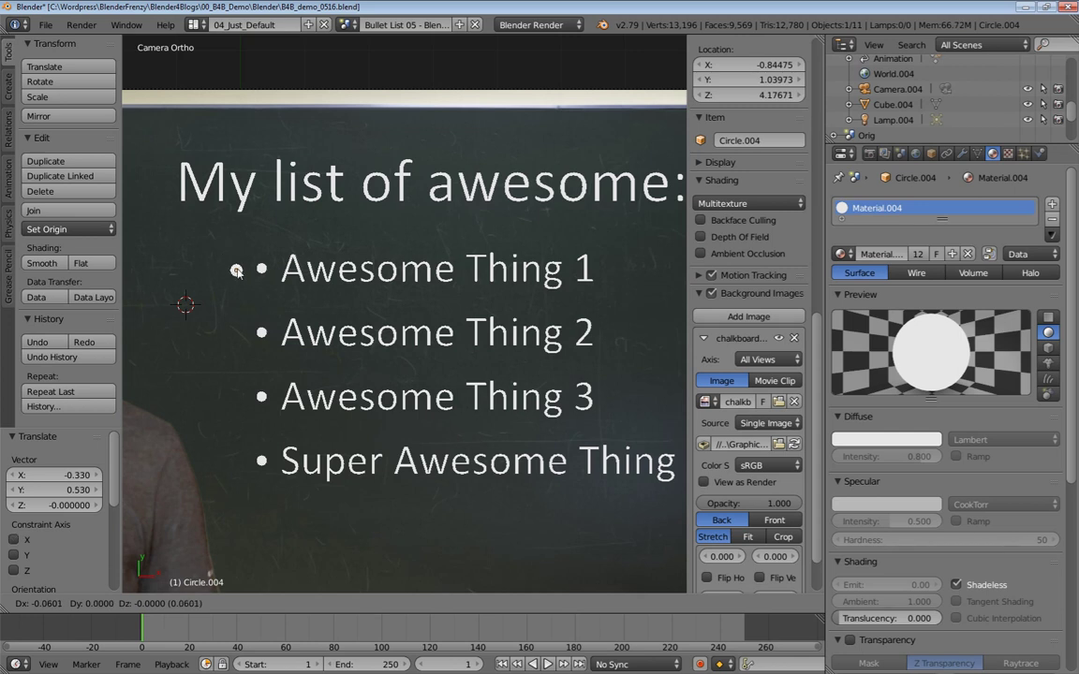
{"action": "left_click", "coordinate": [238, 270]}
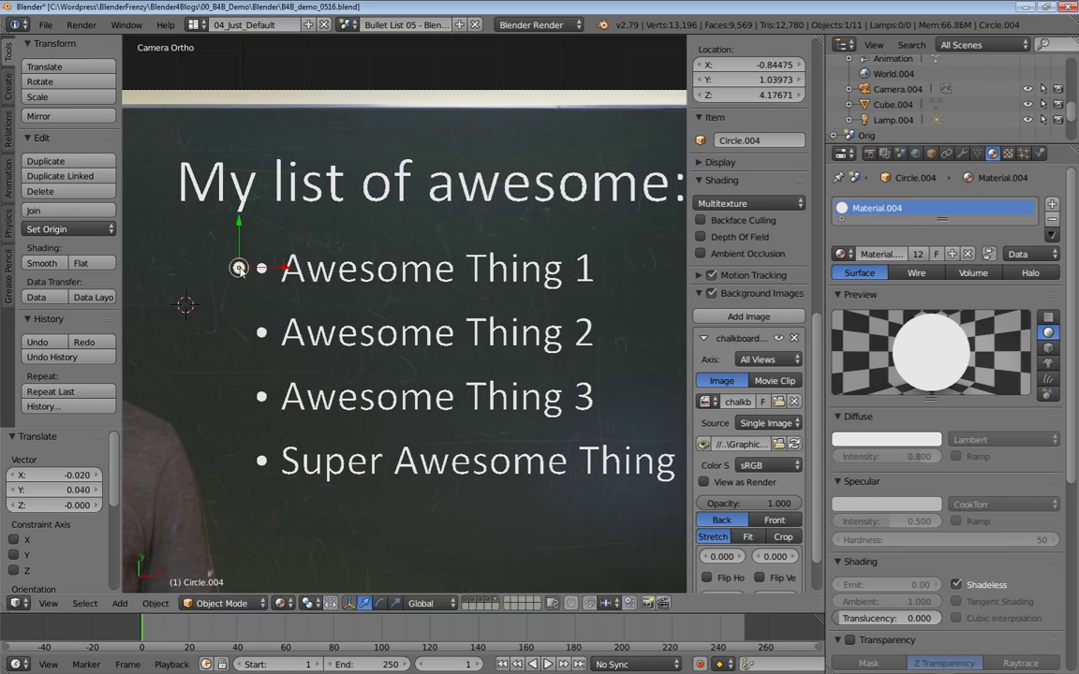
- Try the manipulator's single-axis moves on the small circle, along X and along Y
{"action": "left_click_drag", "start_coordinate": [235, 270], "coordinate": [278, 270]}
{"action": "left_click_drag", "start_coordinate": [234, 224], "coordinate": [235, 226]}
{"action": "left_click", "coordinate": [230, 234]}
{"action": "mouse_move", "coordinate": [279, 270]}
{"action": "left_mouse_down"}
{"action": "mouse_move", "coordinate": [307, 266]}
{"action": "mouse_move", "coordinate": [283, 271]}
{"action": "left_mouse_up"}
{"action": "key", "text": "Escape"}
- Duplicate the small circle in place and move the copy -1 along the Y axis, level with Awesome Thing 2
{"action": "key", "text": "shift+d"}
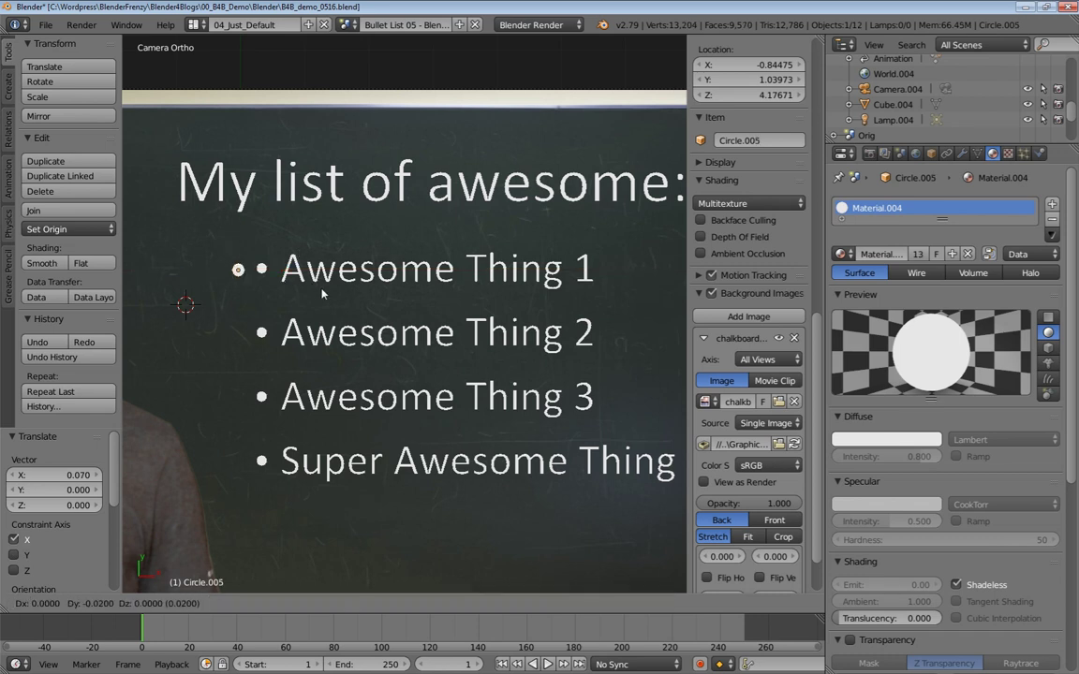
{"action": "right_click", "coordinate": [316, 293]}
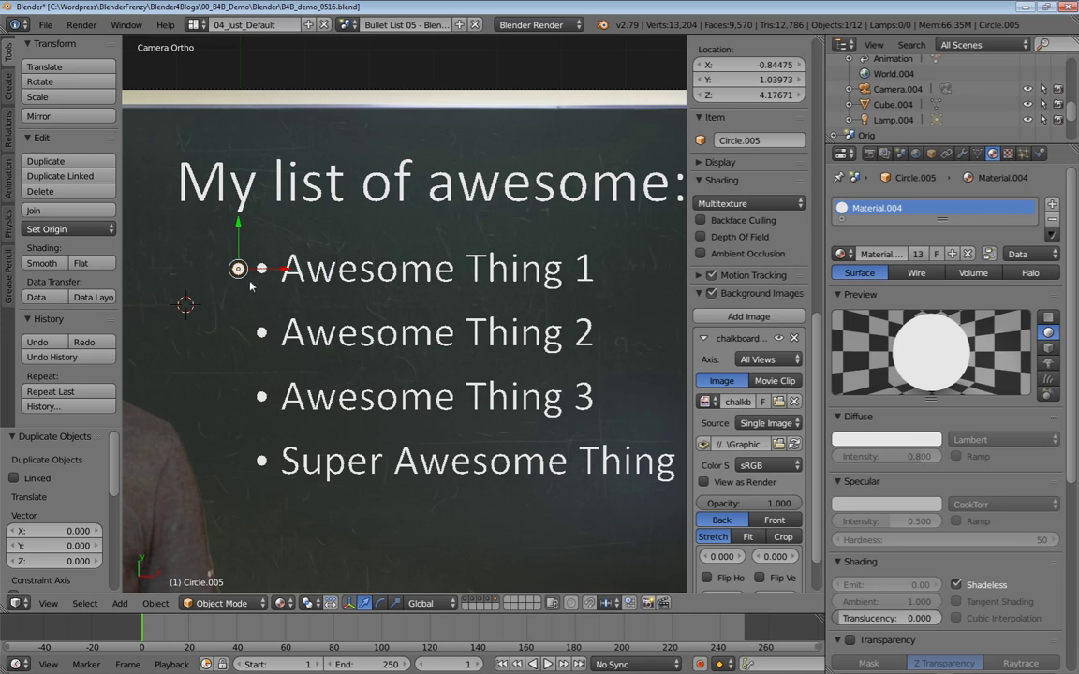
{"action": "key", "text": "g"}
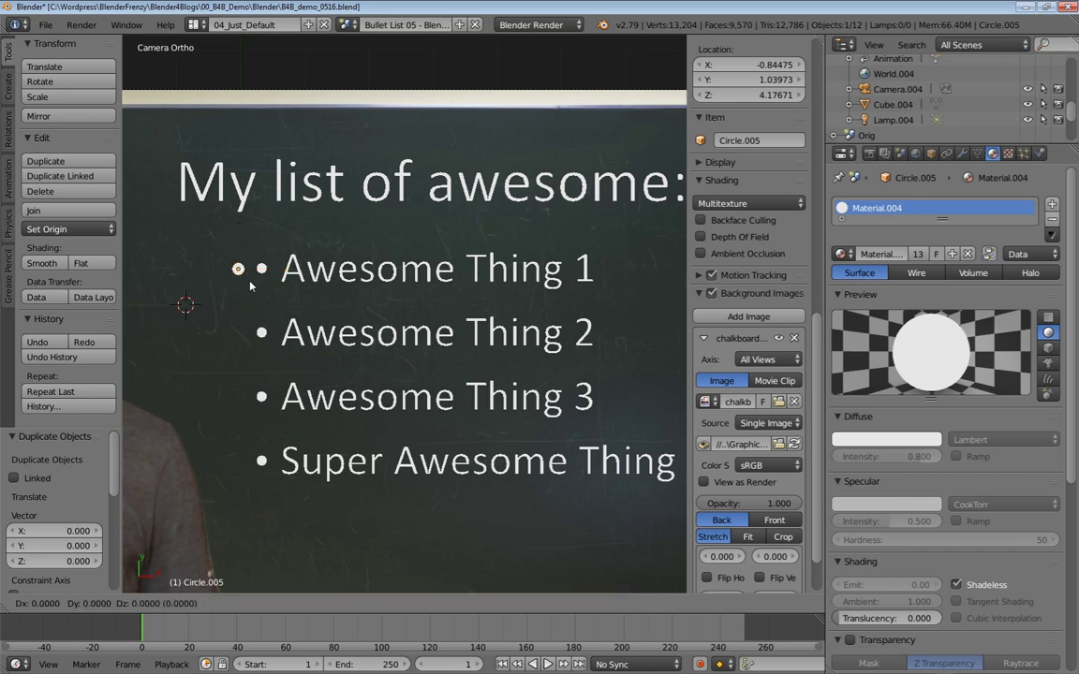
{"action": "key", "text": "y"}
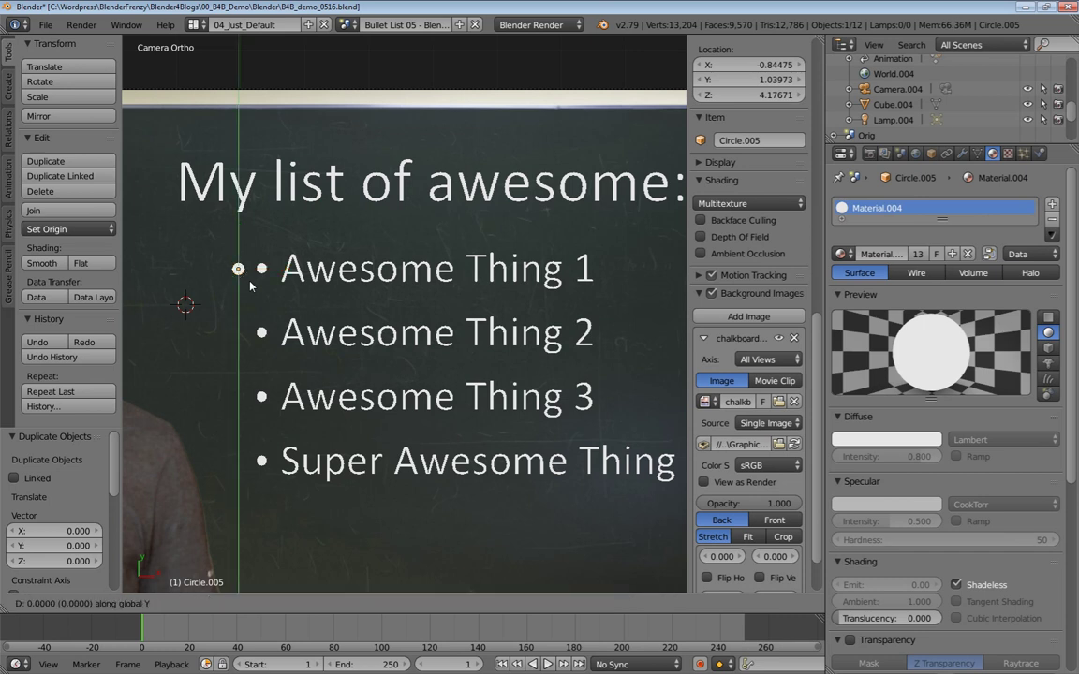
{"action": "type", "text": "-1"}
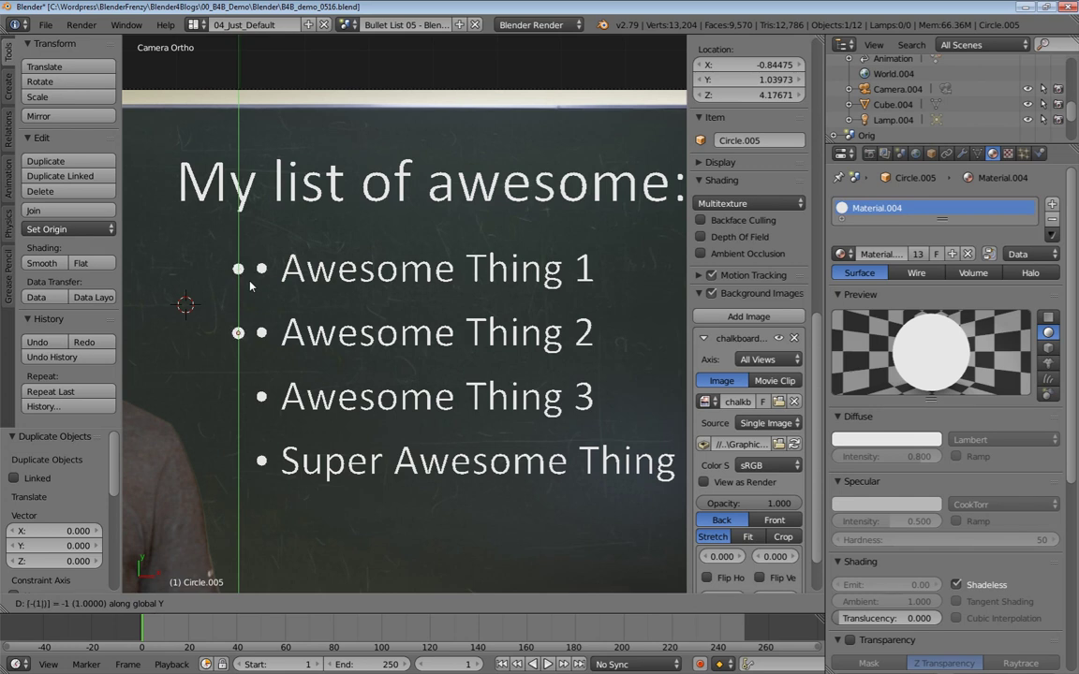
{"action": "key", "text": "Return"}
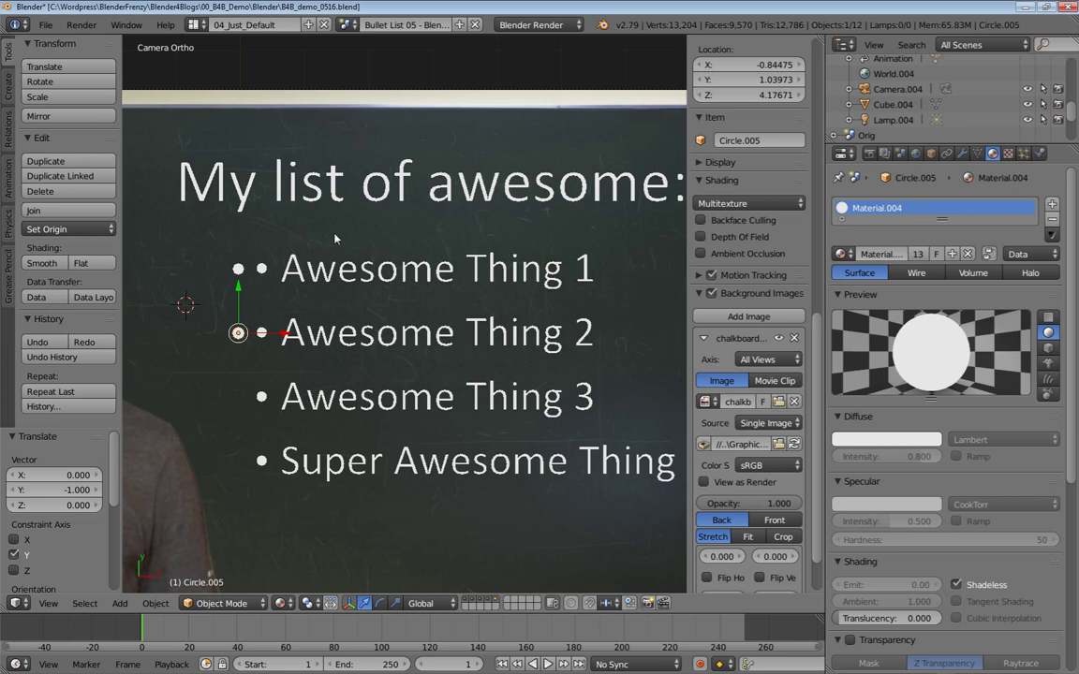
- Duplicate the Super Awesome Thing text together with its bullet circle and move the copies -1 along the Y axis
{"action": "right_click", "coordinate": [403, 273]}
{"action": "right_click", "coordinate": [407, 334]}
{"action": "right_click", "coordinate": [394, 397]}
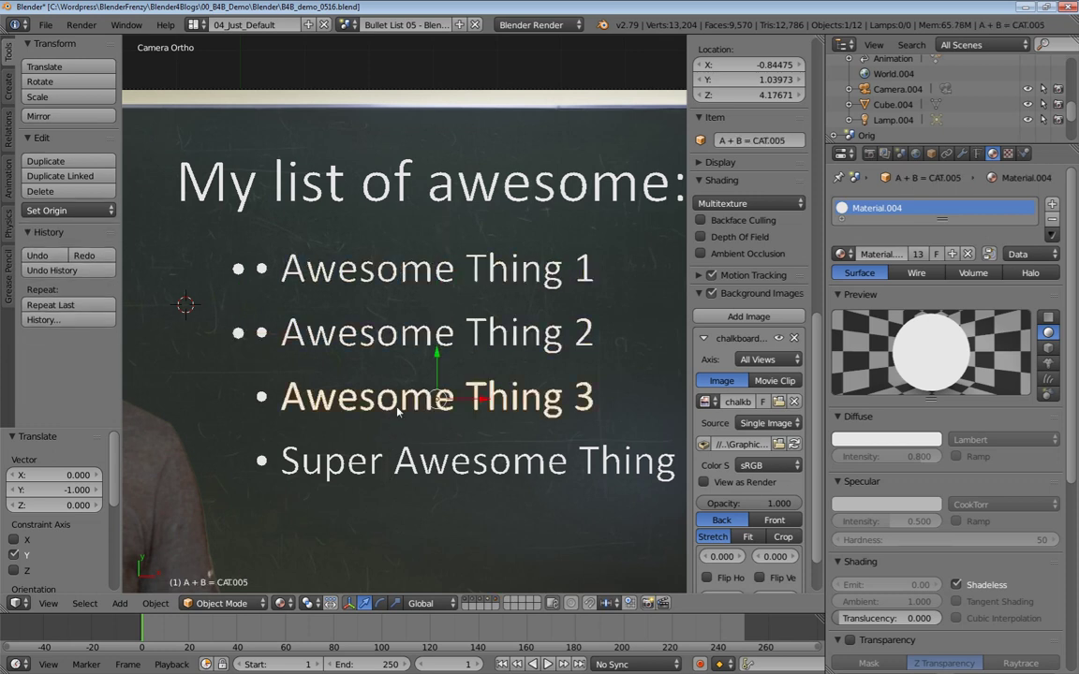
{"action": "right_click", "coordinate": [417, 440]}
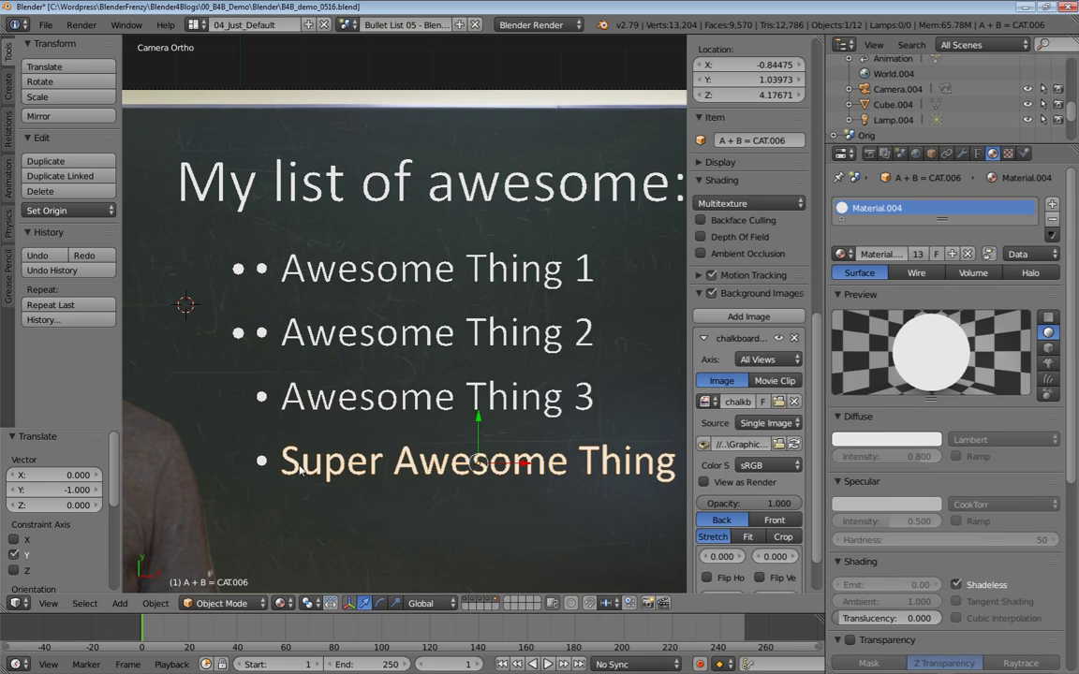
{"action": "key", "text": "a"}
{"action": "right_click", "coordinate": [300, 468]}
{"action": "right_click", "coordinate": [263, 462], "text": "shift"}
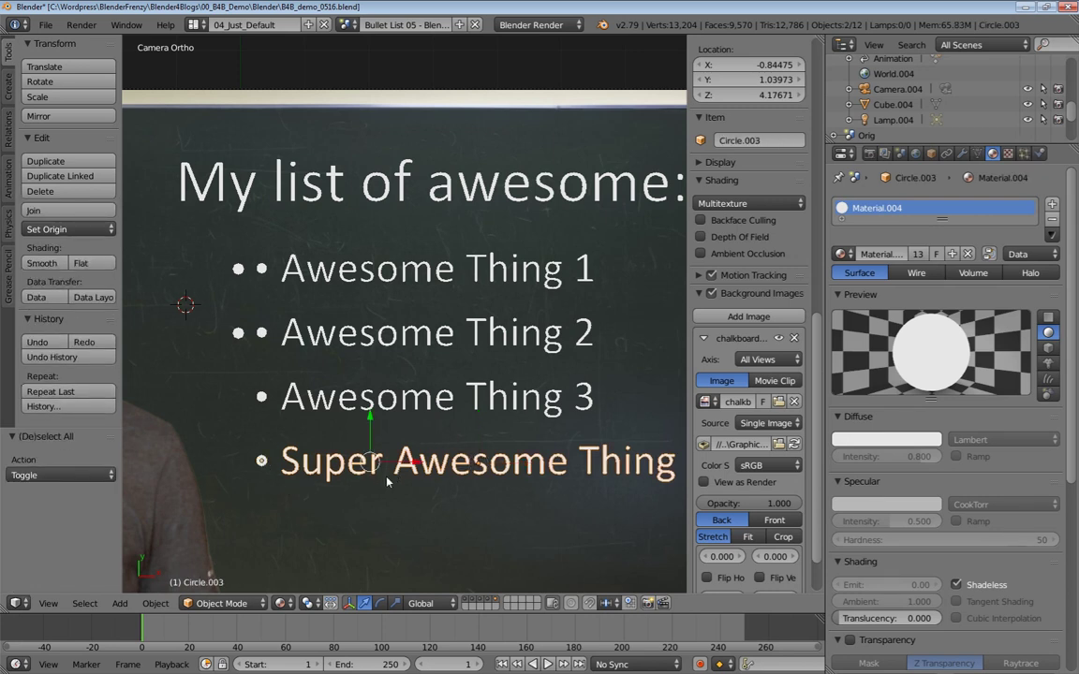
{"action": "key", "text": "shift+d"}
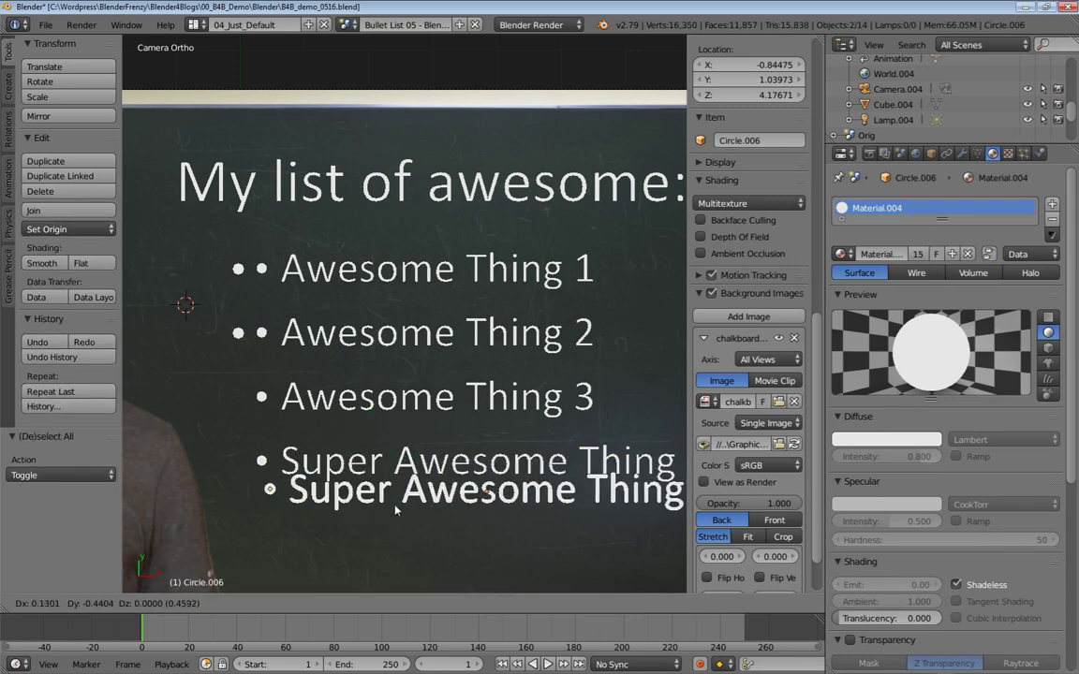
{"action": "right_click", "coordinate": [395, 510]}
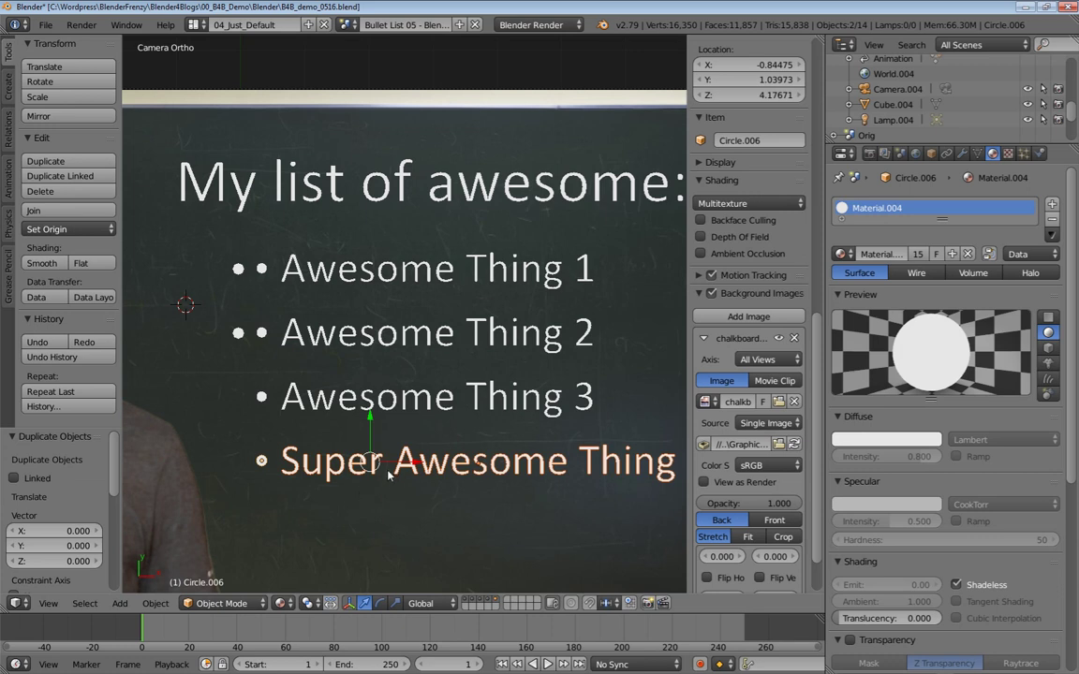
{"action": "key", "text": "g"}
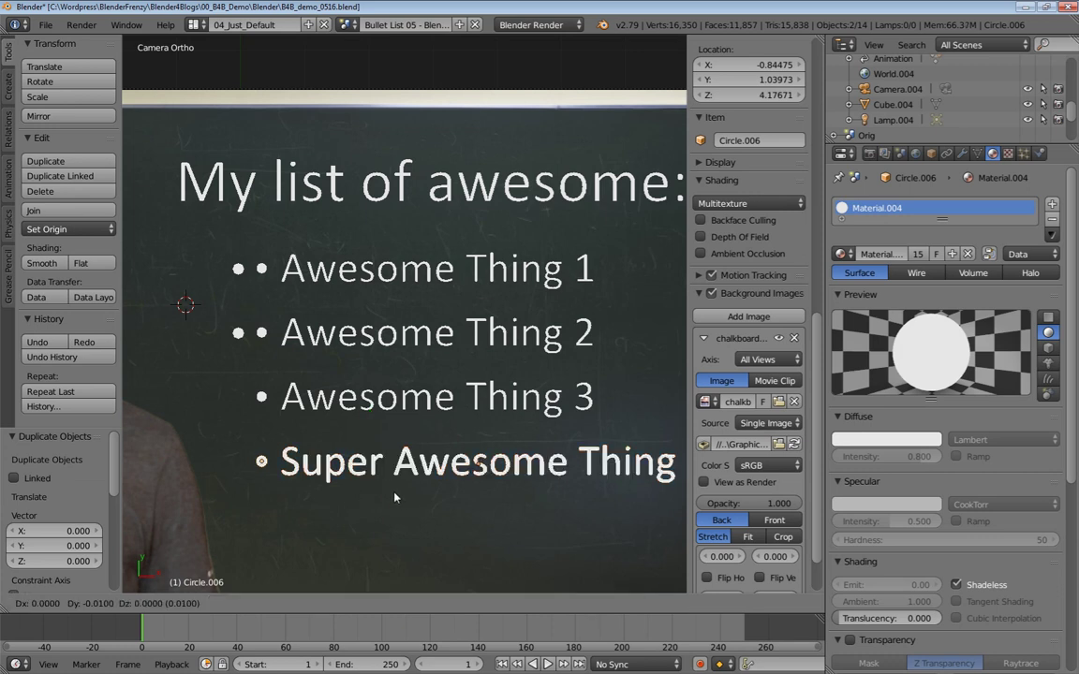
{"action": "key", "text": "y"}
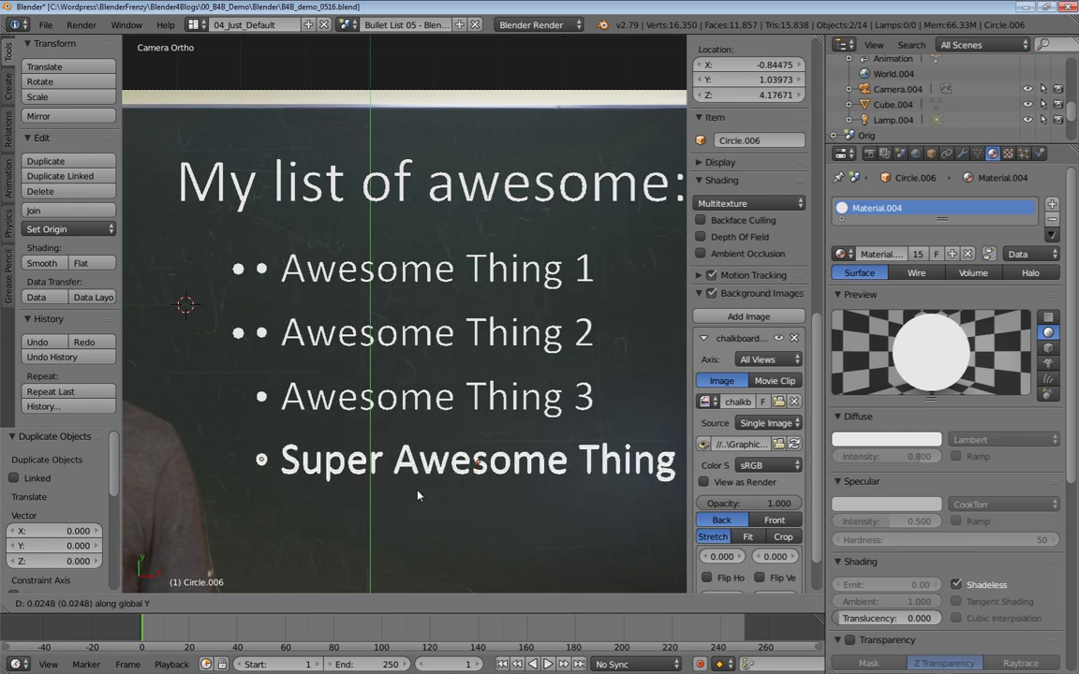
{"action": "type", "text": "-1"}
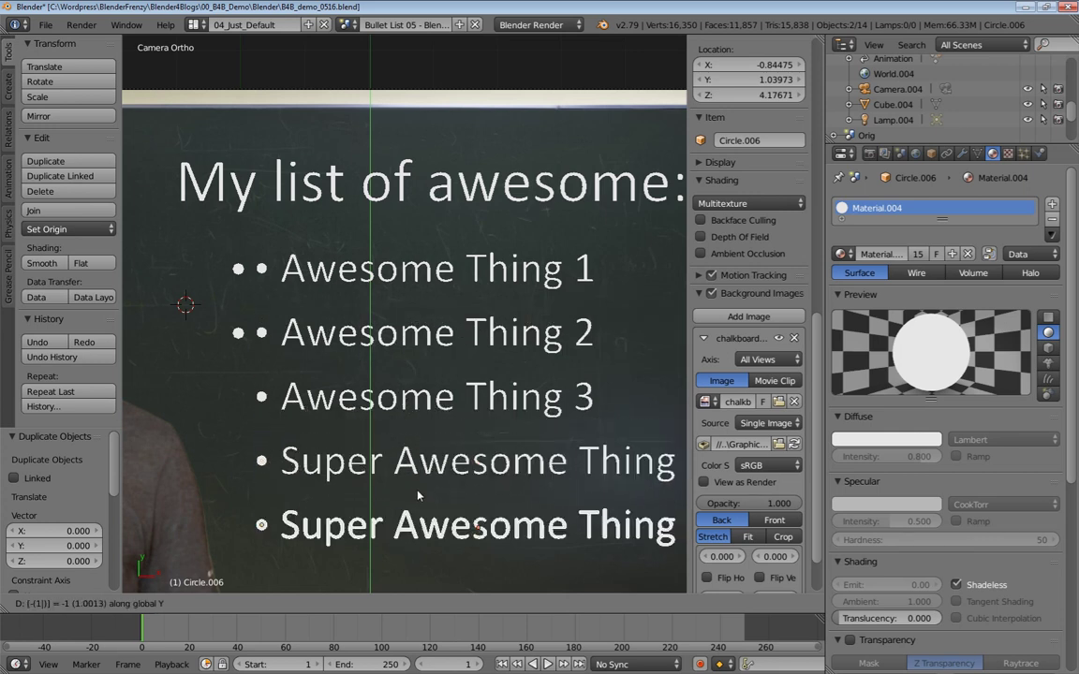
{"action": "key", "text": "Return"}
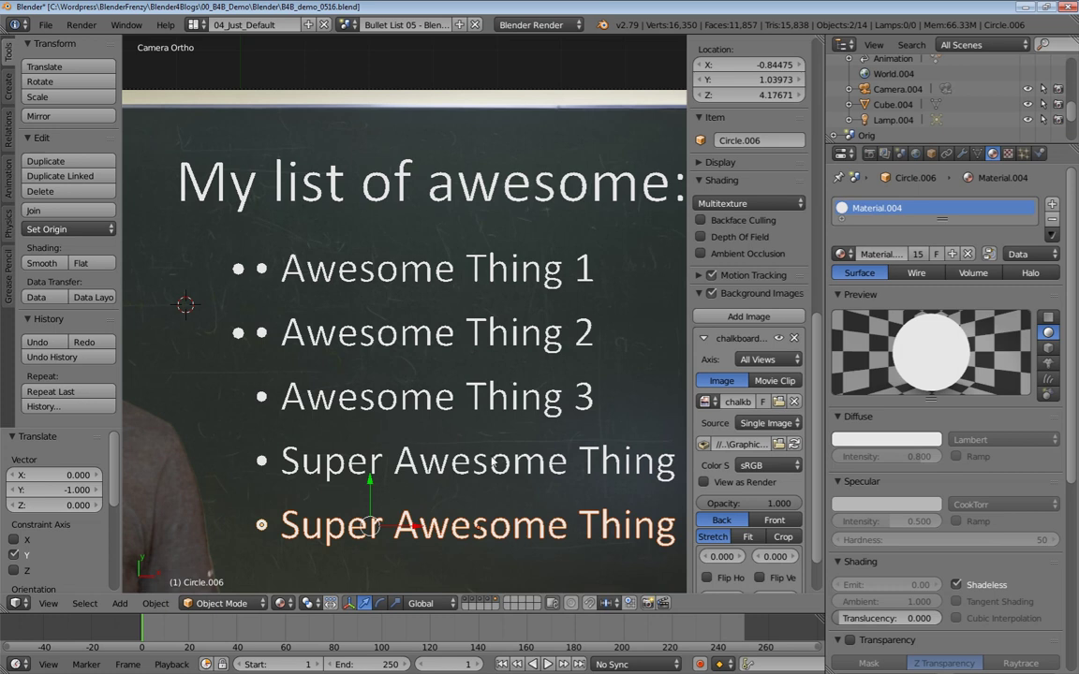
- Delete the two extra circles left of the Awesome Thing 1 and Awesome Thing 2 bullets
{"action": "key", "text": "KP_0"}
{"action": "key", "text": "KP_0"}
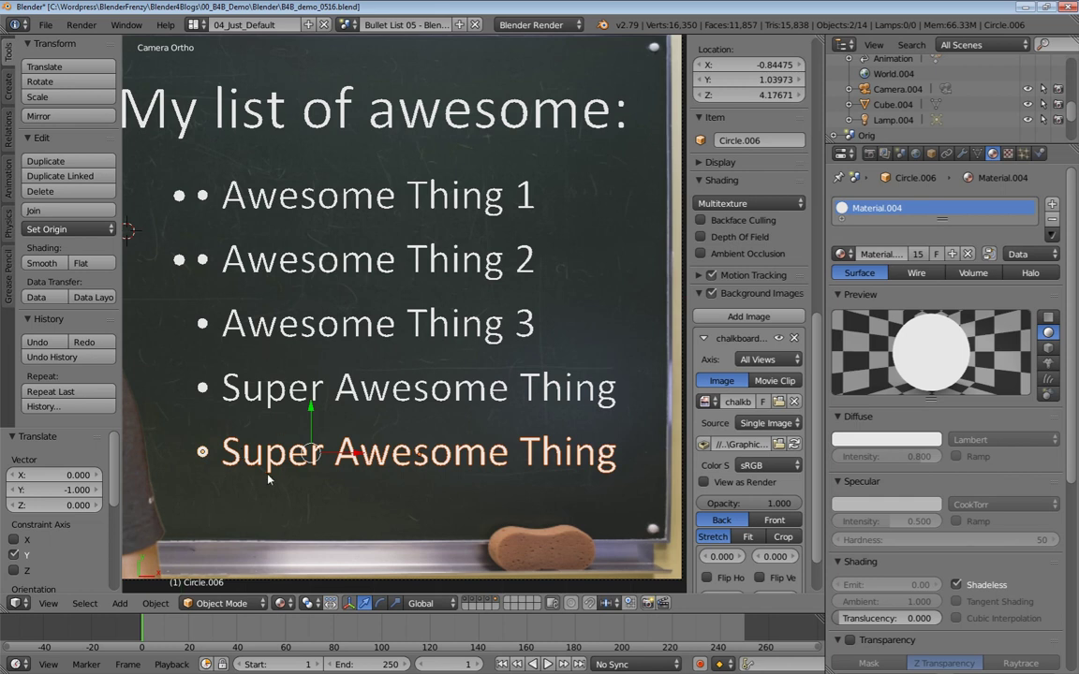
{"action": "scroll", "coordinate": [284, 472], "scroll_direction": "down", "scroll_amount": 2}
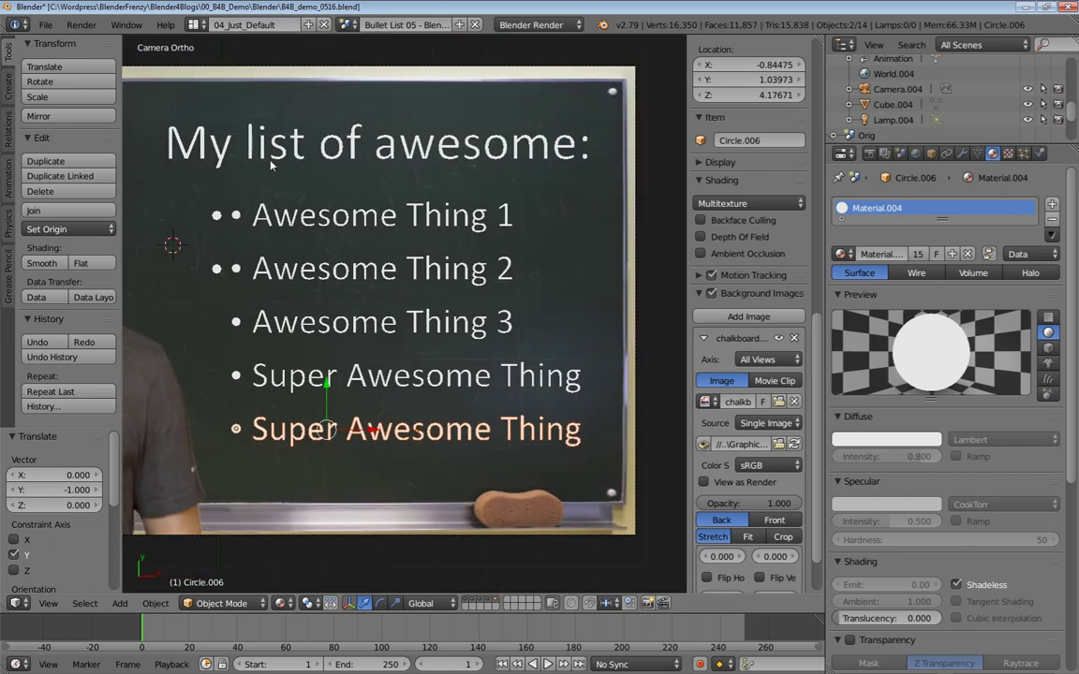
{"action": "right_click", "coordinate": [212, 264]}
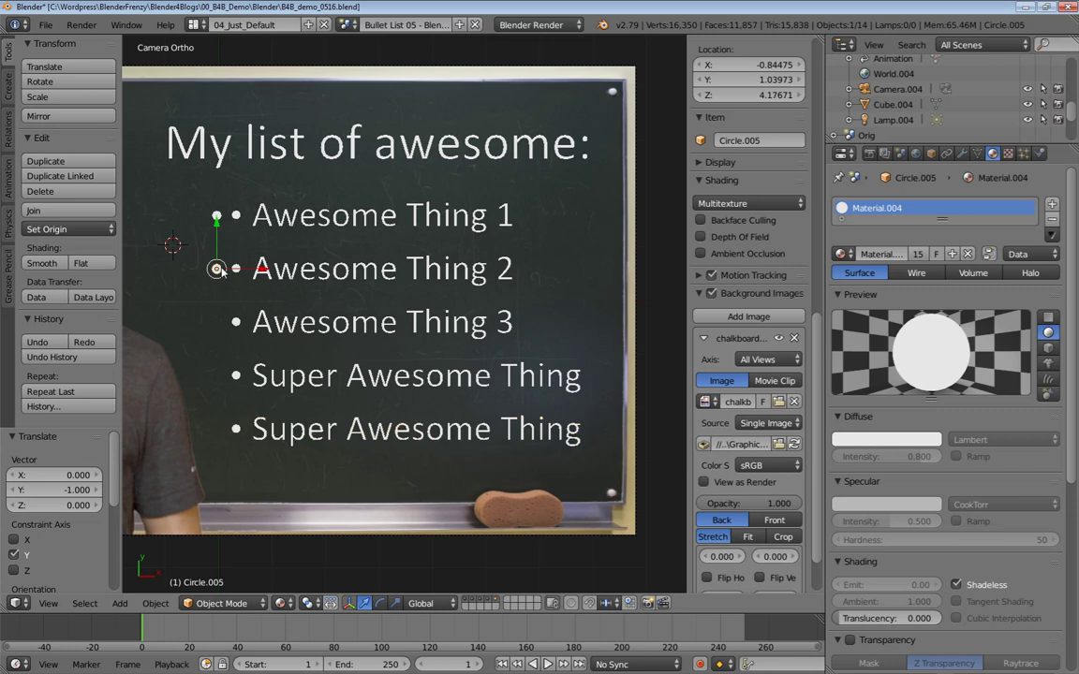
{"action": "key", "text": "x"}
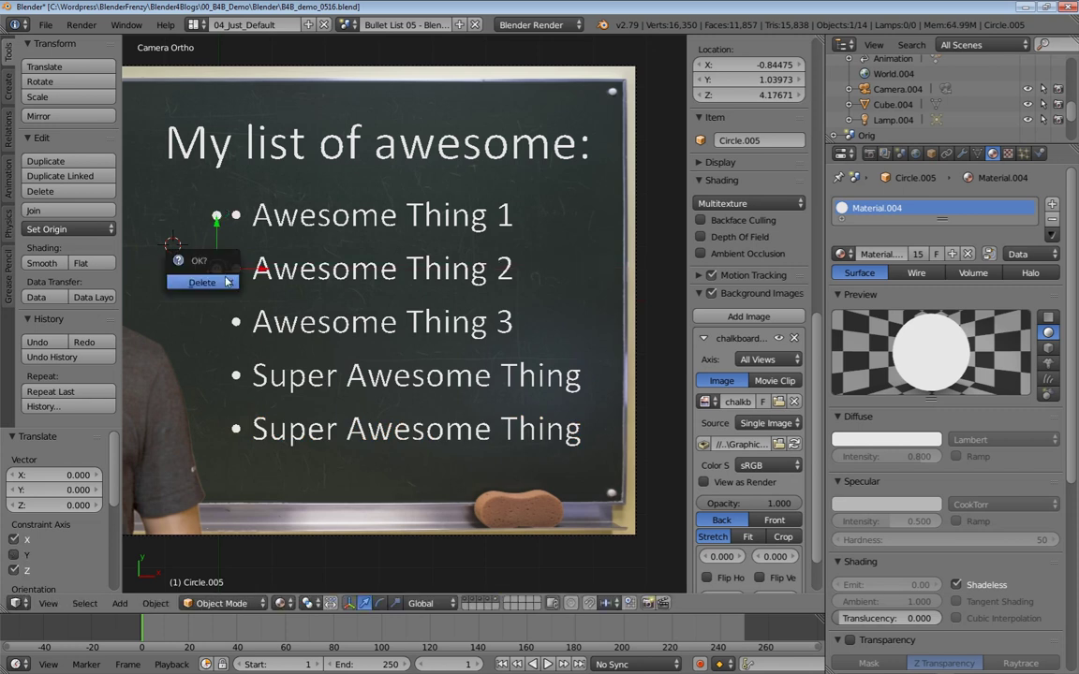
{"action": "left_click", "coordinate": [201, 255]}
{"action": "right_click", "coordinate": [216, 215]}
{"action": "key", "text": "x"}
{"action": "left_click", "coordinate": [198, 198]}
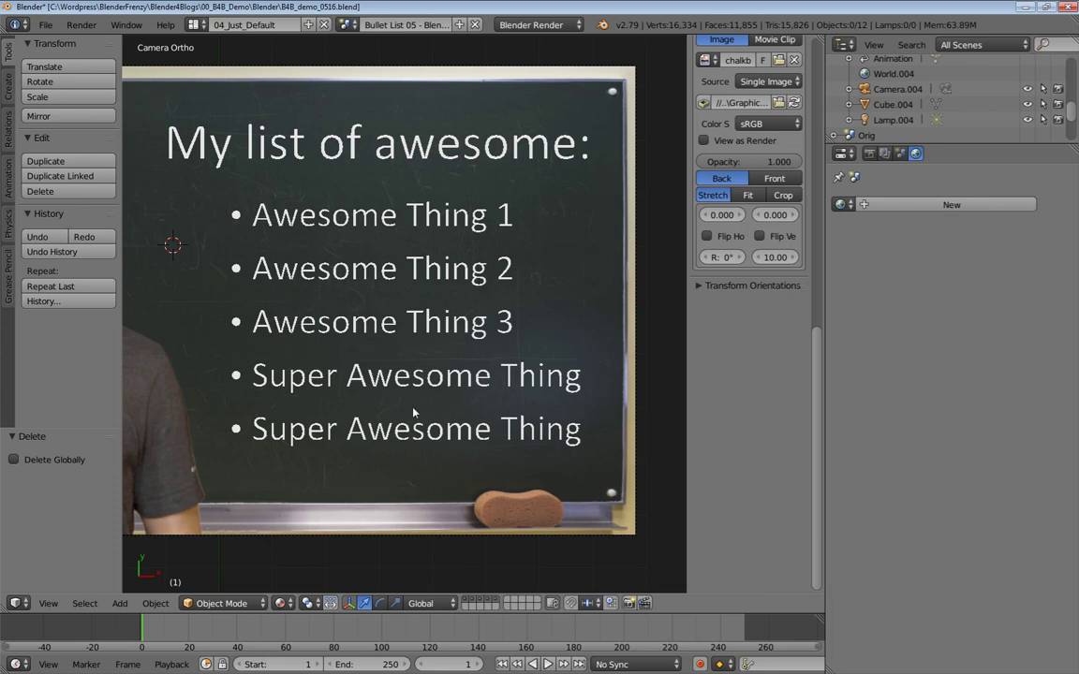
- View layers 1 to 5 individually to check which heading or bullet line each one holds
{"action": "right_click", "coordinate": [355, 219]}
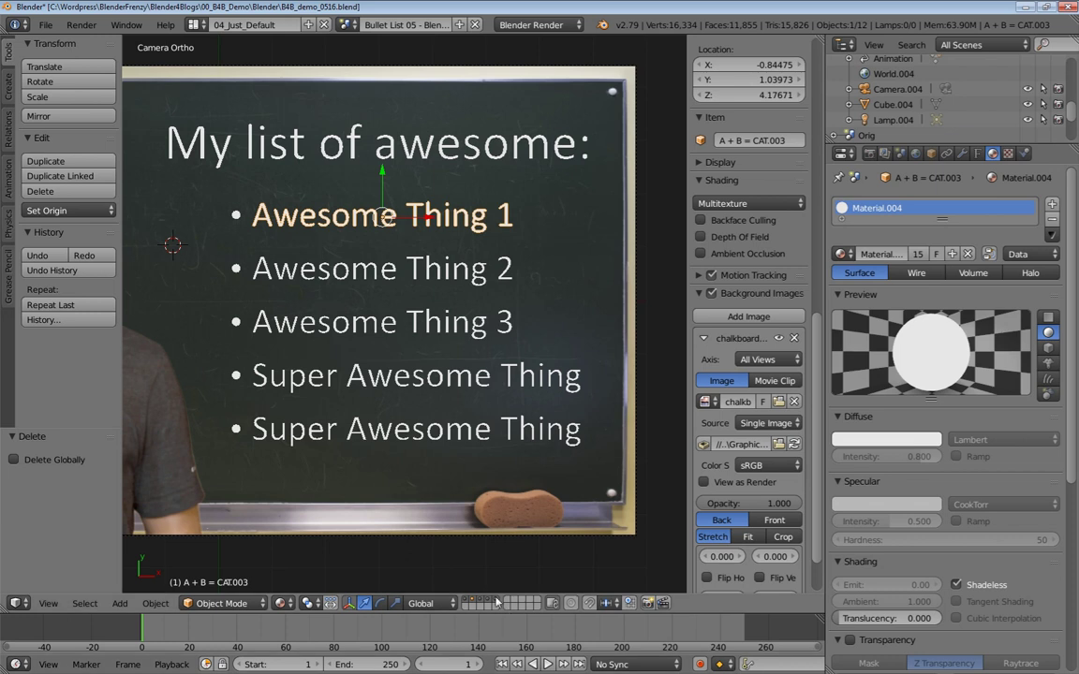
{"action": "right_click", "coordinate": [300, 156]}
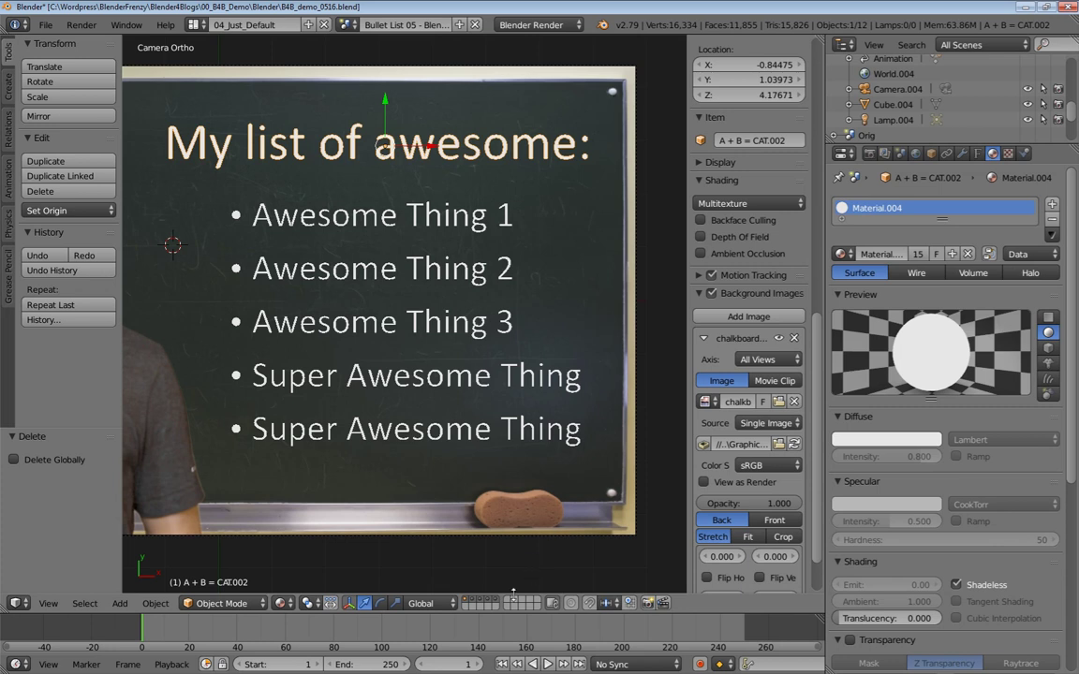
{"action": "left_click", "coordinate": [470, 607]}
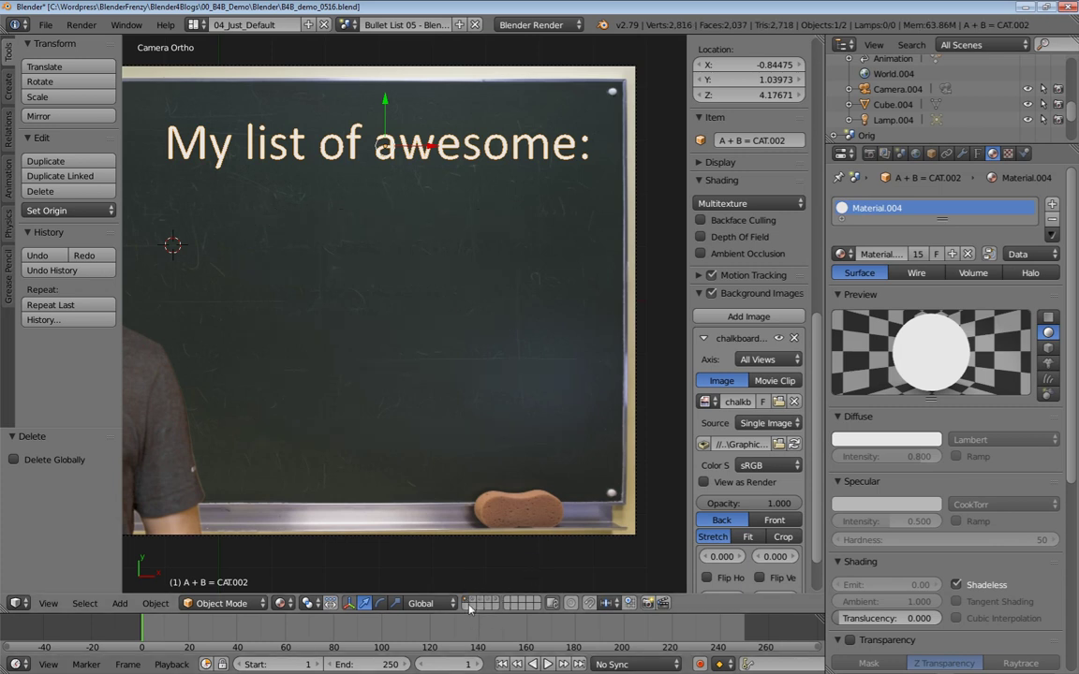
{"action": "left_click", "coordinate": [472, 604]}
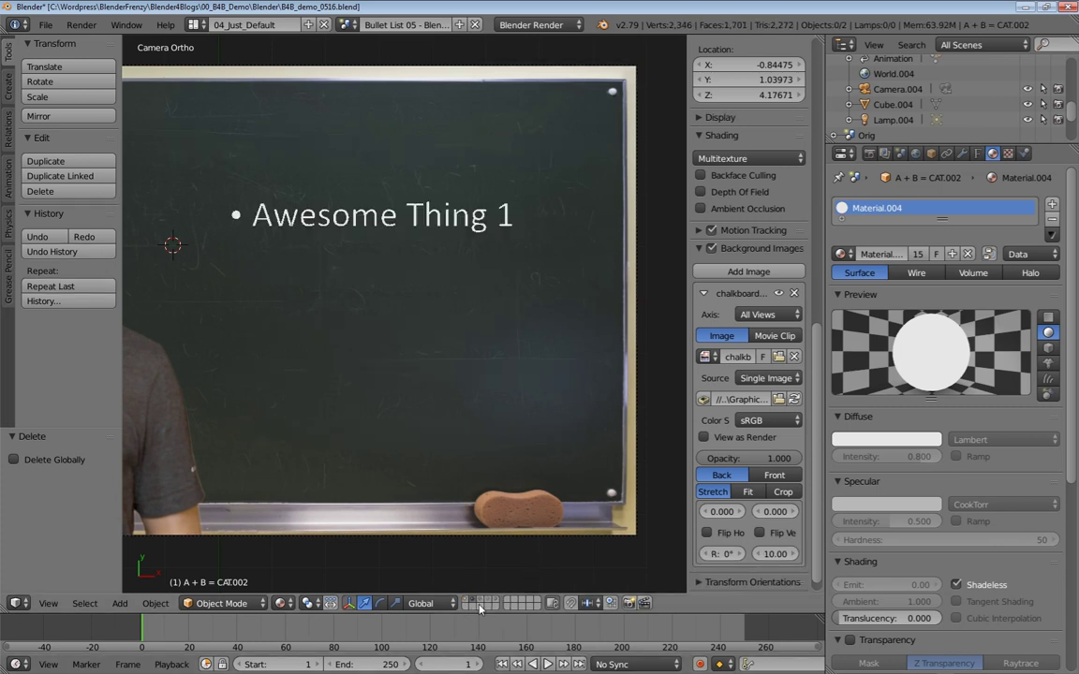
{"action": "left_click", "coordinate": [491, 604]}
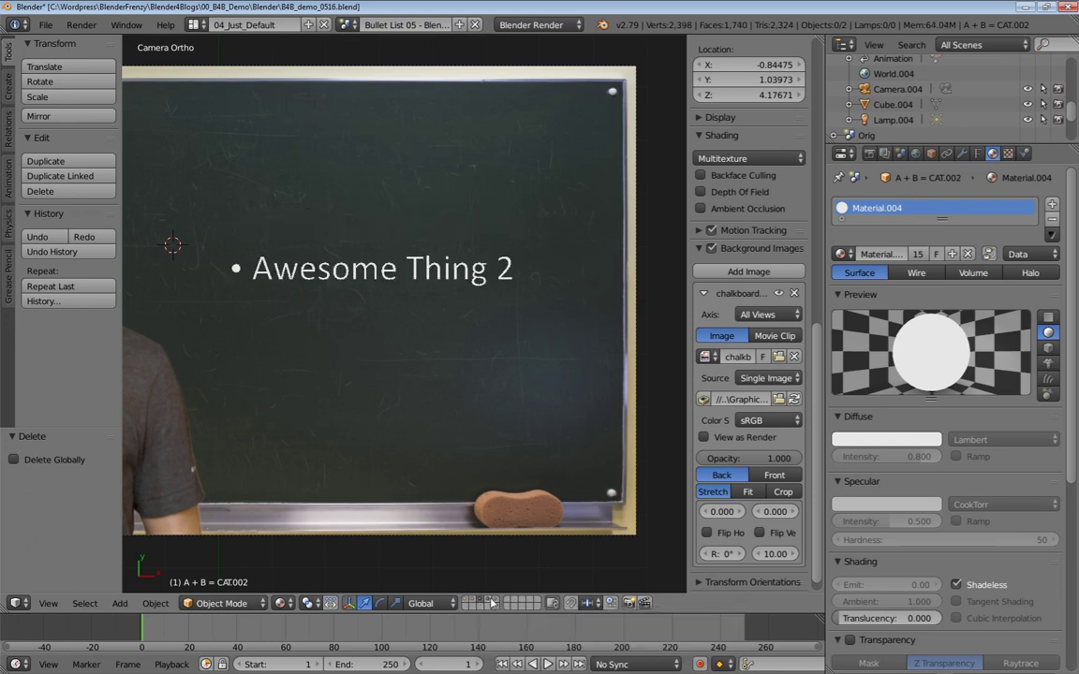
{"action": "left_click", "coordinate": [494, 603]}
{"action": "left_click", "coordinate": [498, 602]}
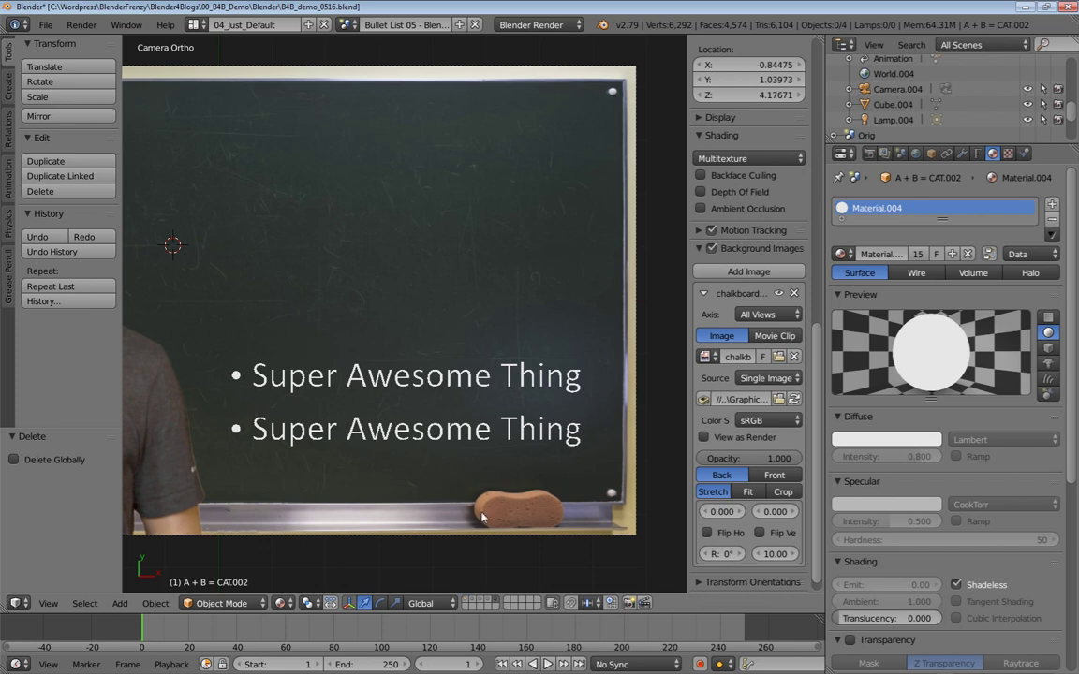
- Delete the lower duplicate Super Awesome Thing text together with its bullet circle
{"action": "right_click", "coordinate": [456, 442]}
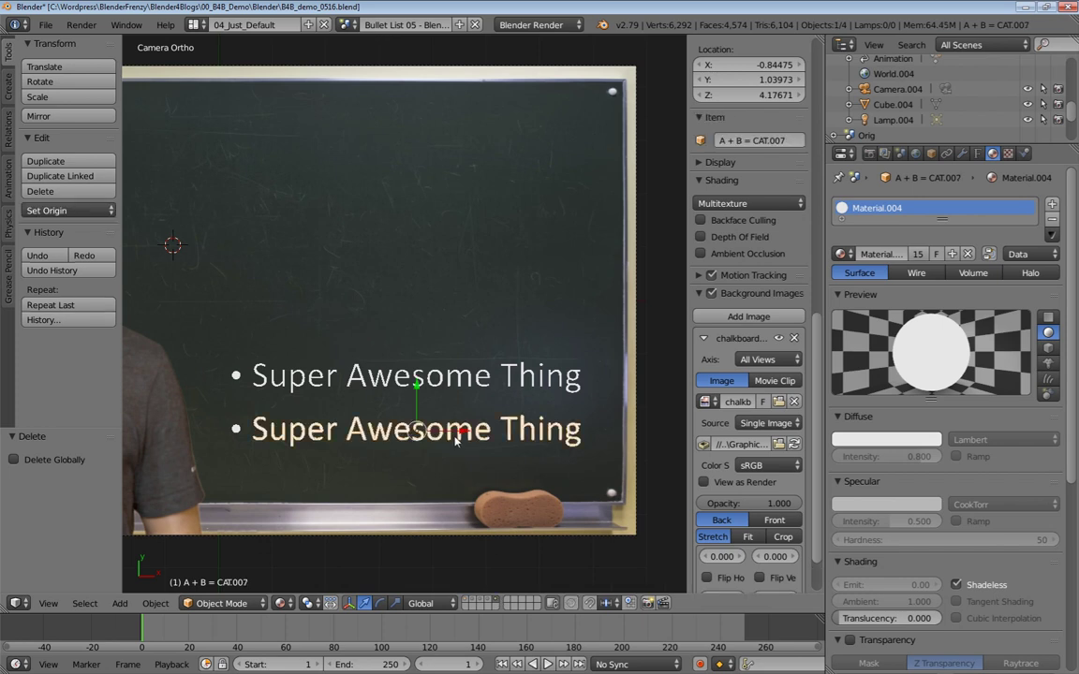
{"action": "right_click", "coordinate": [238, 431]}
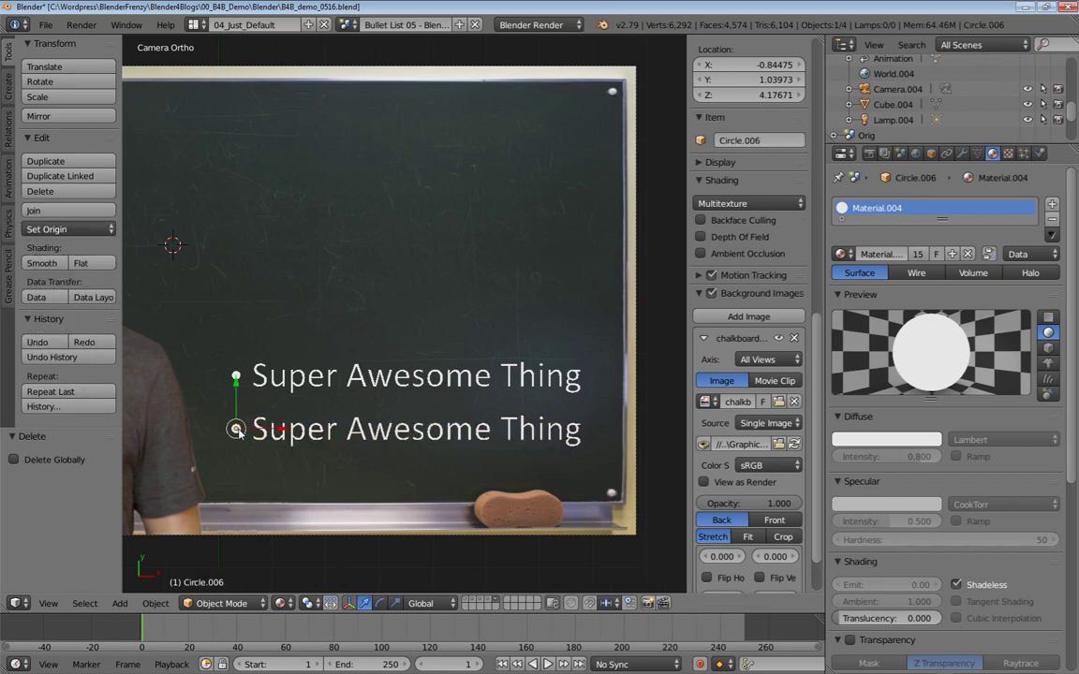
{"action": "key", "text": "x"}
{"action": "left_click", "coordinate": [240, 433]}
{"action": "right_click", "coordinate": [280, 435]}
{"action": "key", "text": "x"}
{"action": "left_click", "coordinate": [281, 435]}
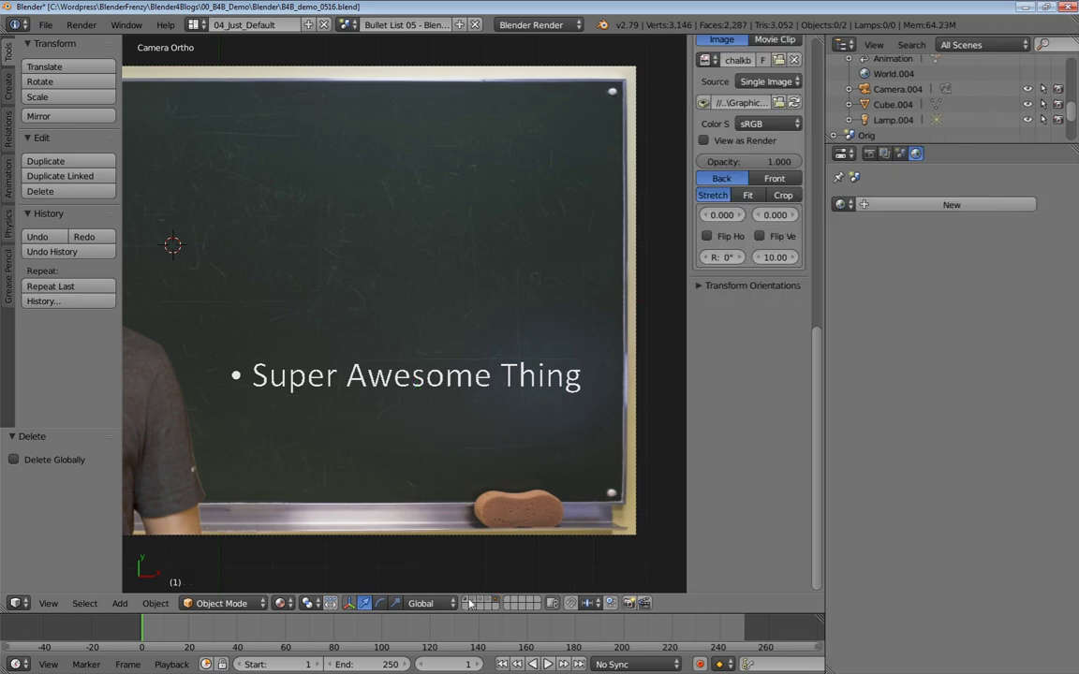
- Show layers 1 to 5 together, and toggle the Awesome Thing 2 and Super Awesome Thing layers off and back on
{"action": "mouse_move", "coordinate": [465, 602]}
{"action": "left_mouse_down"}
{"action": "mouse_move", "coordinate": [497, 602]}
{"action": "mouse_move", "coordinate": [467, 602]}
{"action": "left_mouse_up"}
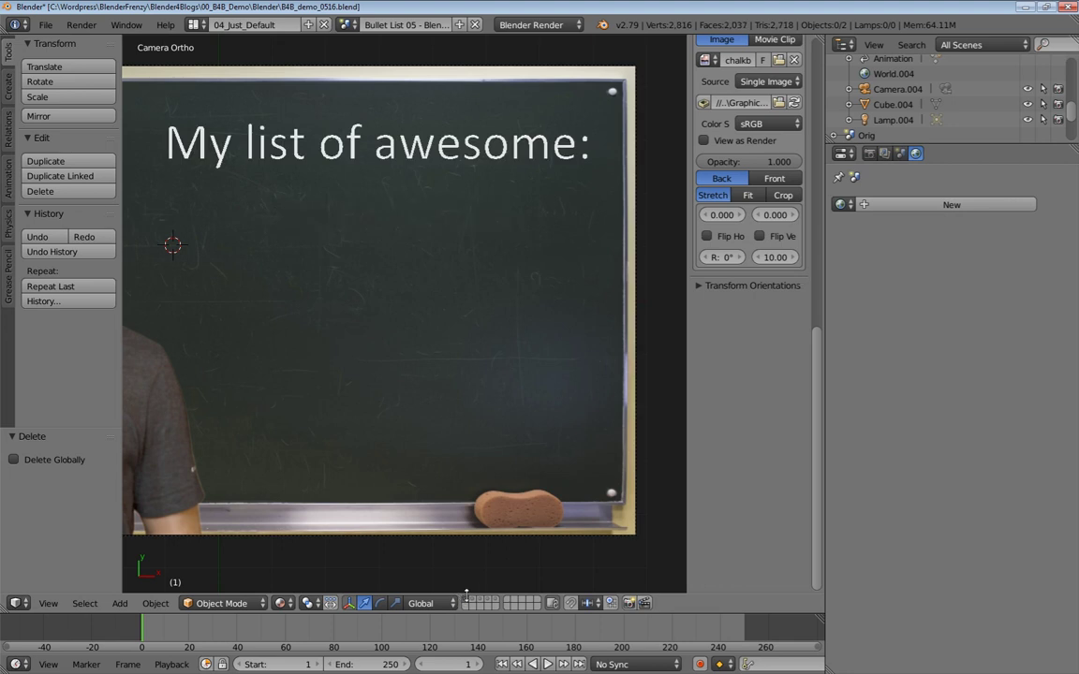
{"action": "left_click_drag", "start_coordinate": [468, 602], "coordinate": [496, 602], "text": "shift"}
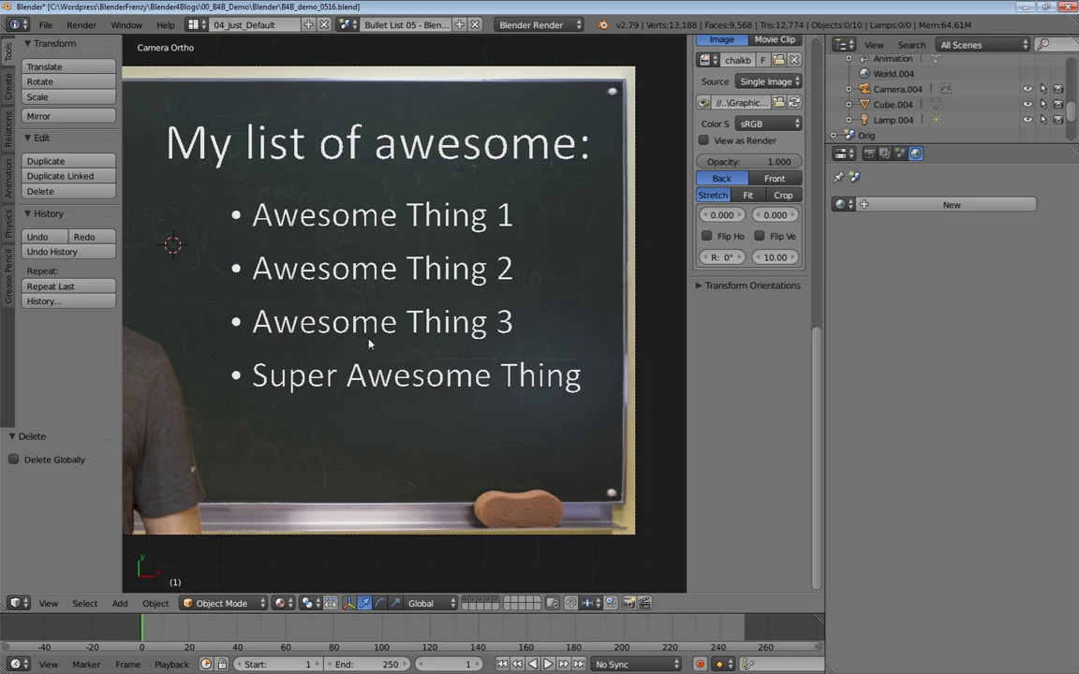
{"action": "left_click", "coordinate": [476, 604], "text": "shift"}
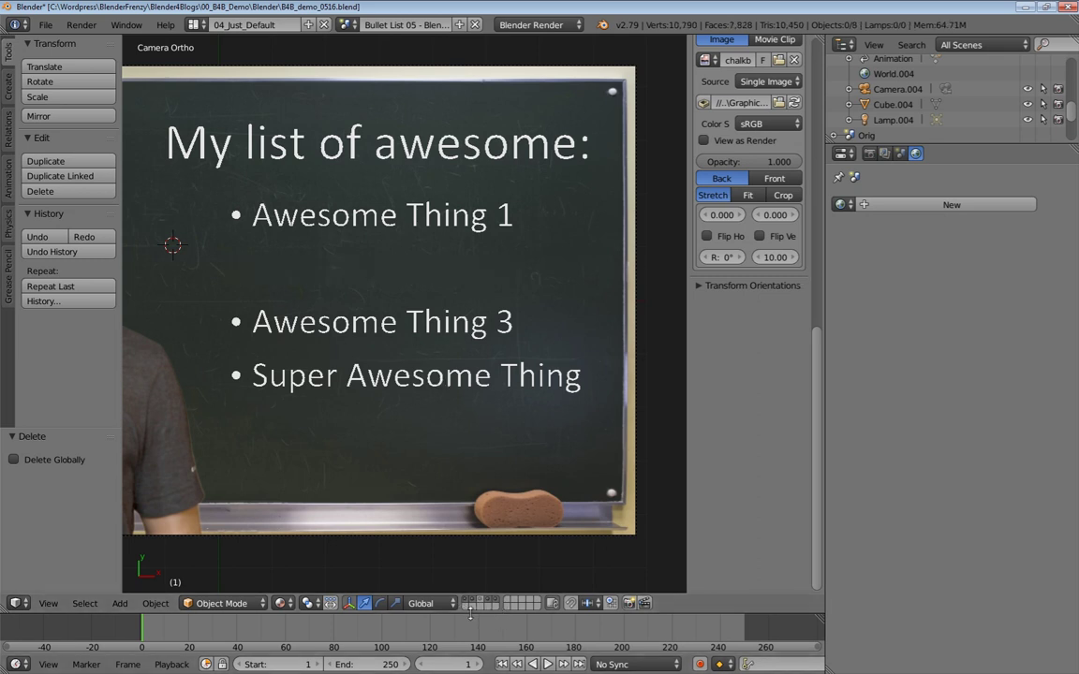
{"action": "left_click", "coordinate": [497, 604], "text": "shift"}
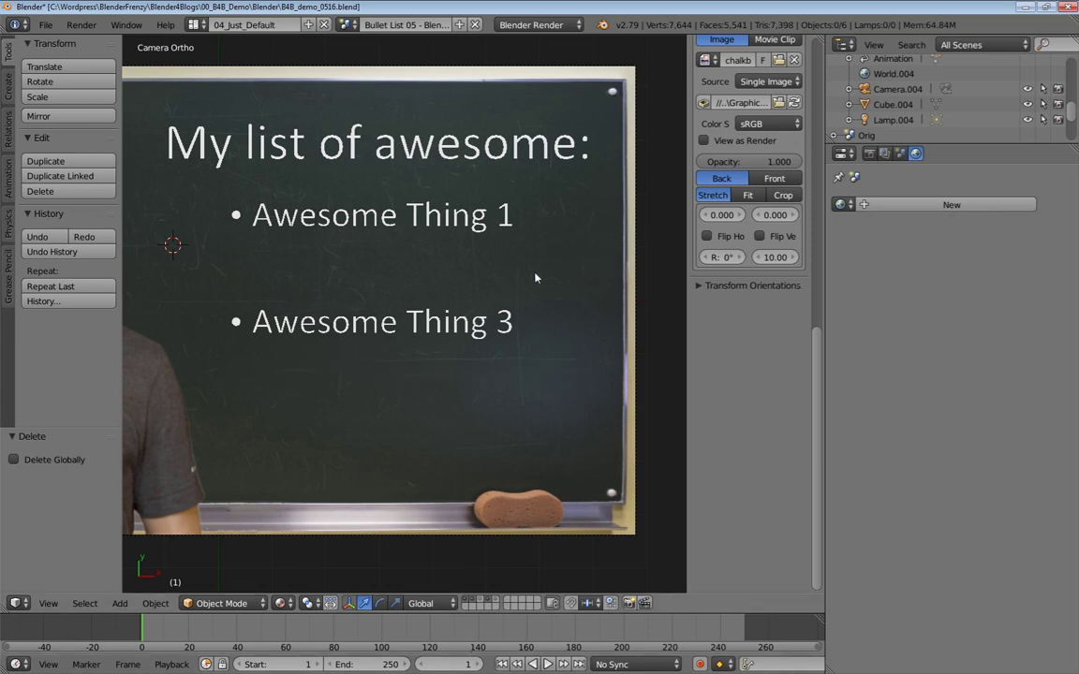
{"action": "key", "text": "grave"}
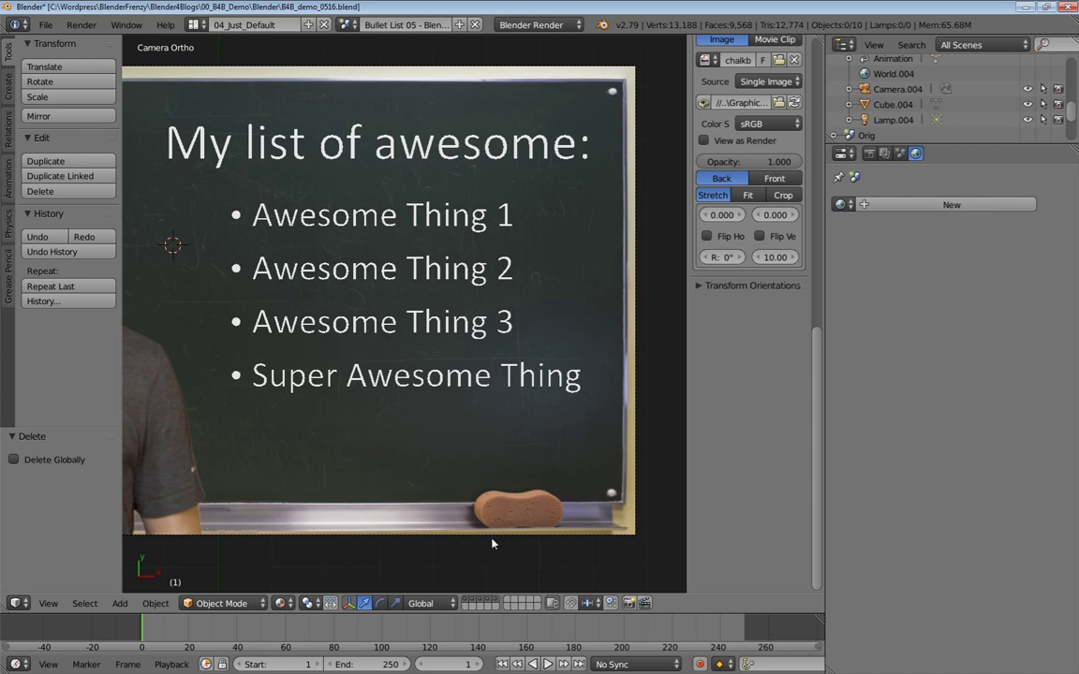
- Move the Awesome Thing 2, Awesome Thing 3 and Super Awesome Thing texts with their bullet circles to layer 1
{"action": "right_click", "coordinate": [336, 274]}
{"action": "right_click", "coordinate": [333, 301], "text": "shift"}
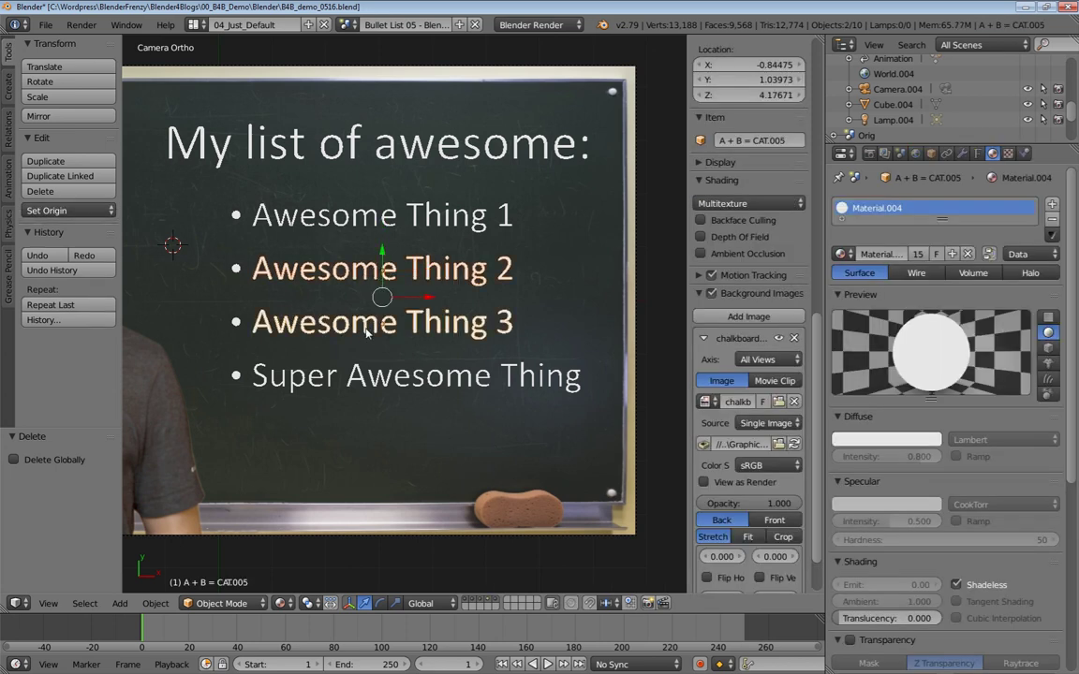
{"action": "right_click", "coordinate": [368, 380], "text": "shift"}
{"action": "right_click", "coordinate": [235, 375], "text": "shift"}
{"action": "right_click", "coordinate": [235, 322], "text": "shift"}
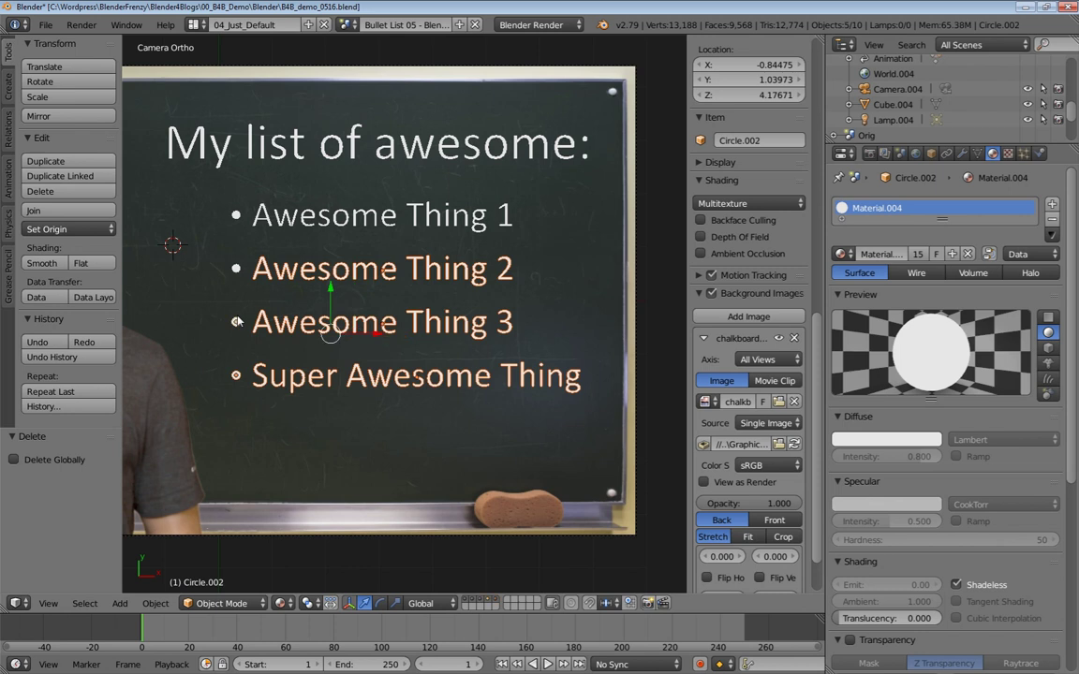
{"action": "right_click", "coordinate": [235, 269], "text": "shift"}
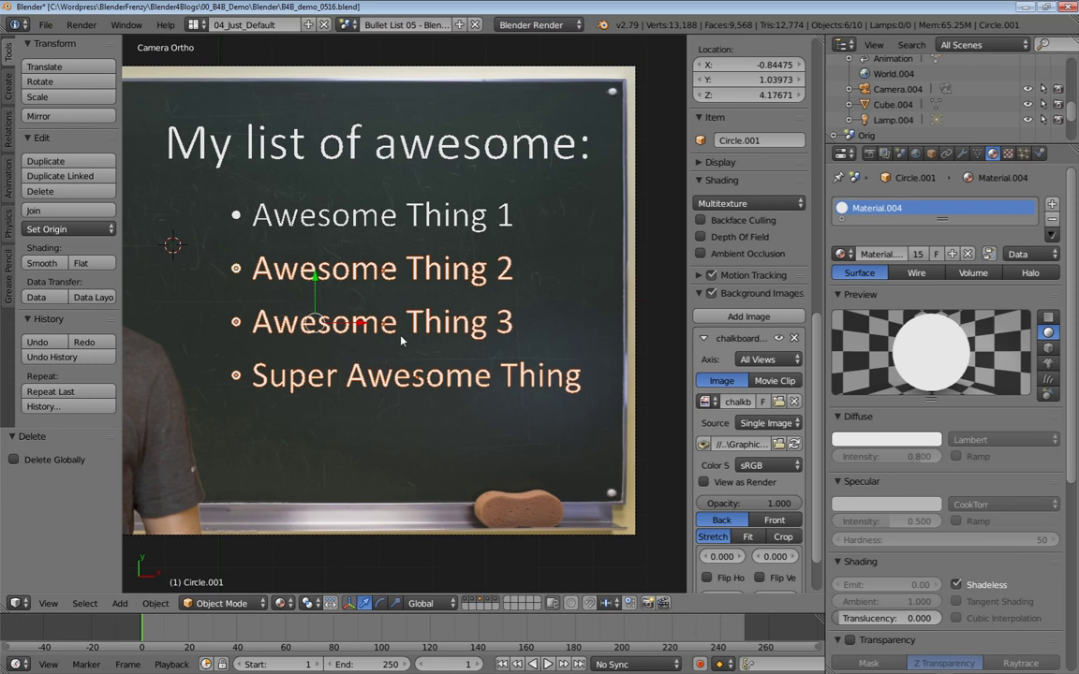
{"action": "key", "text": "m"}
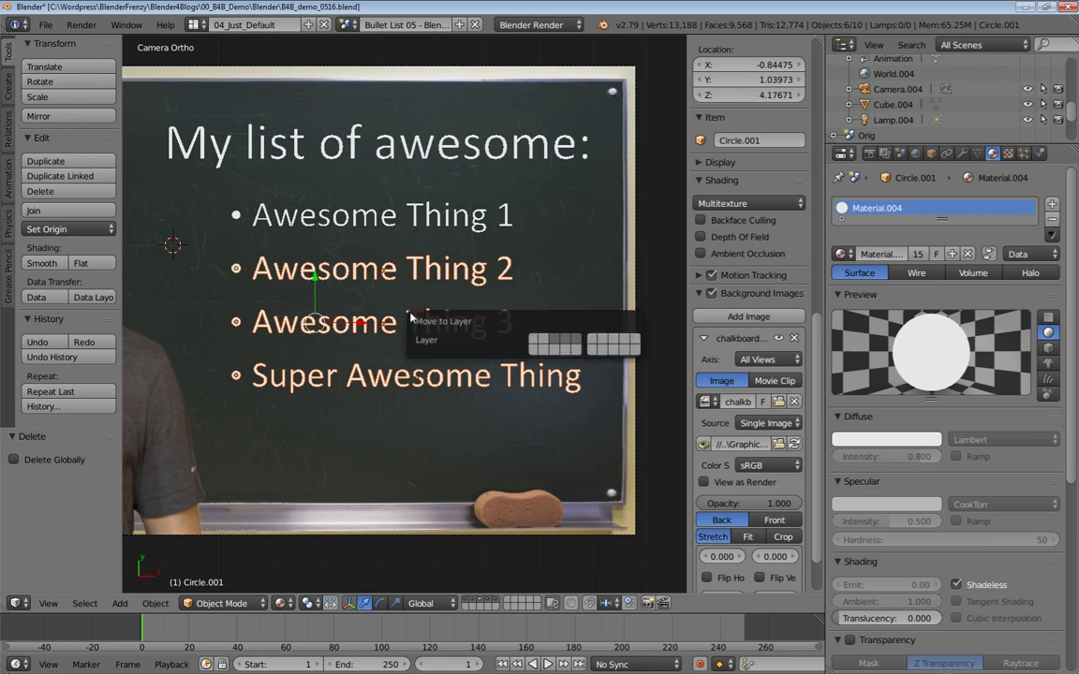
{"action": "left_click", "coordinate": [535, 343]}
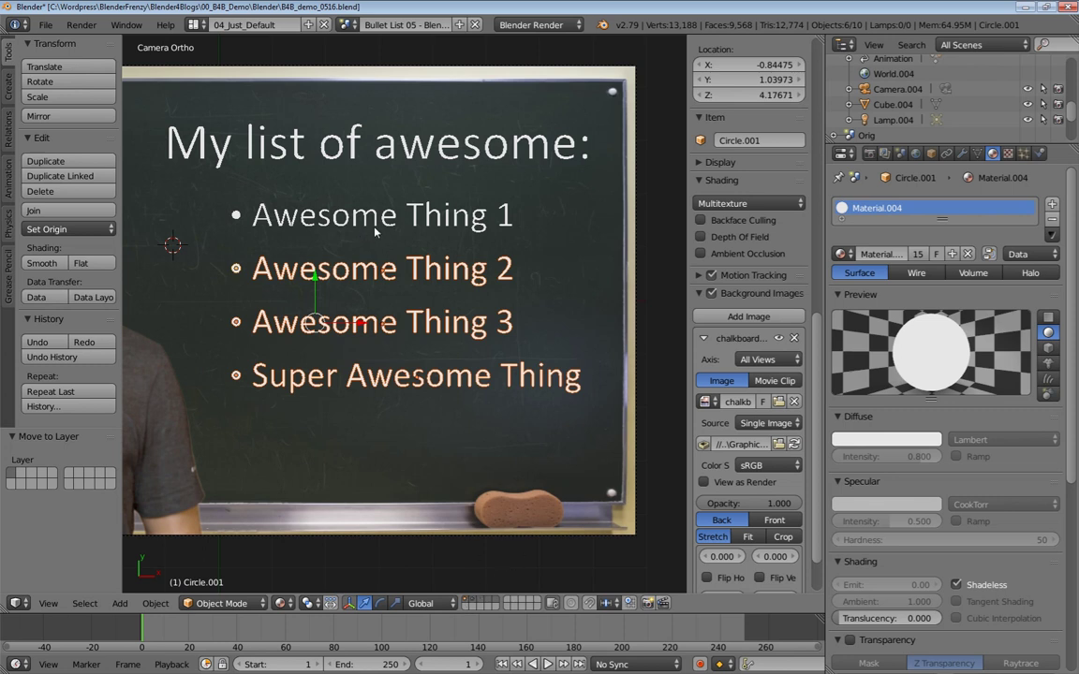
- Move the Awesome Thing 1 text and its bullet circle to layer 1, and show only that layer
{"action": "left_click", "coordinate": [473, 604]}
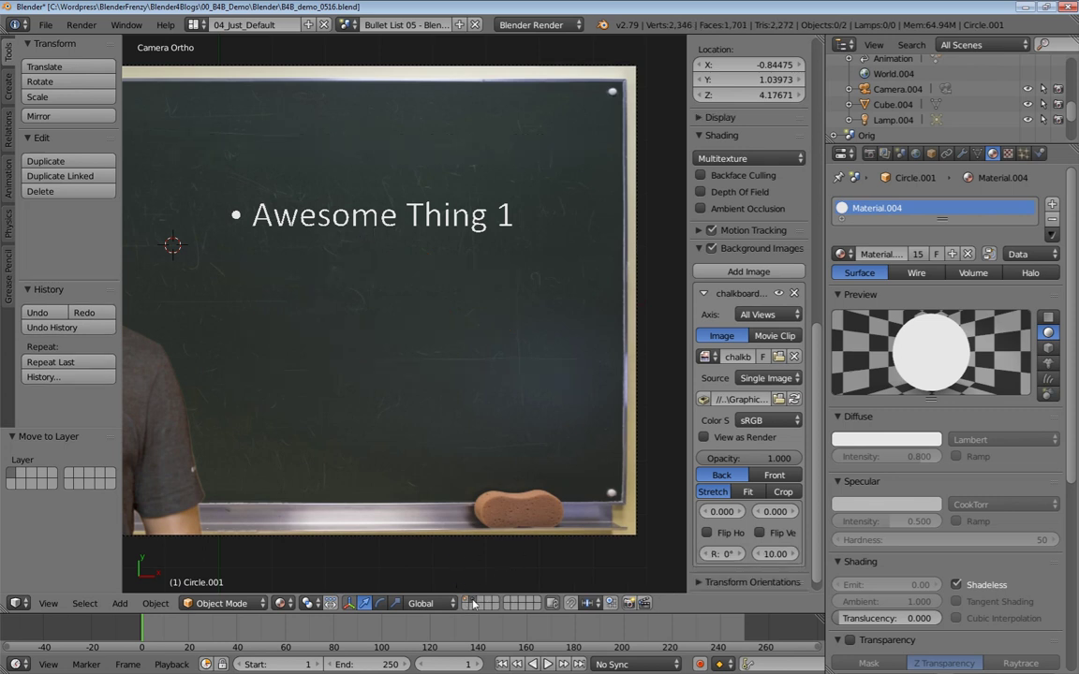
{"action": "right_click", "coordinate": [366, 217]}
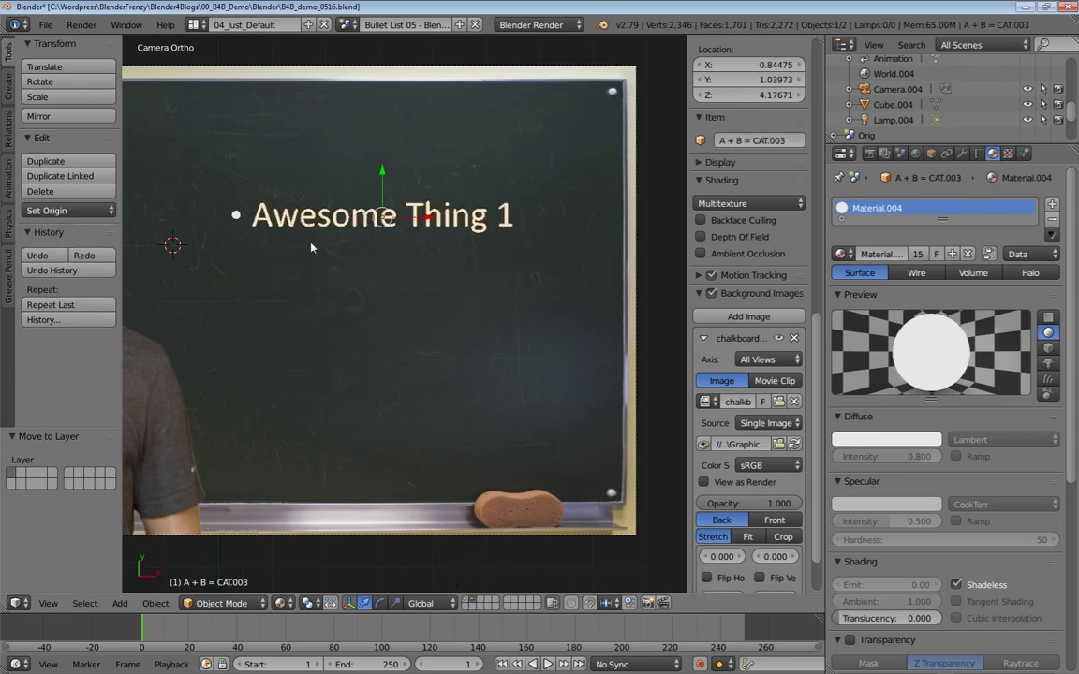
{"action": "right_click", "coordinate": [234, 215], "text": "shift"}
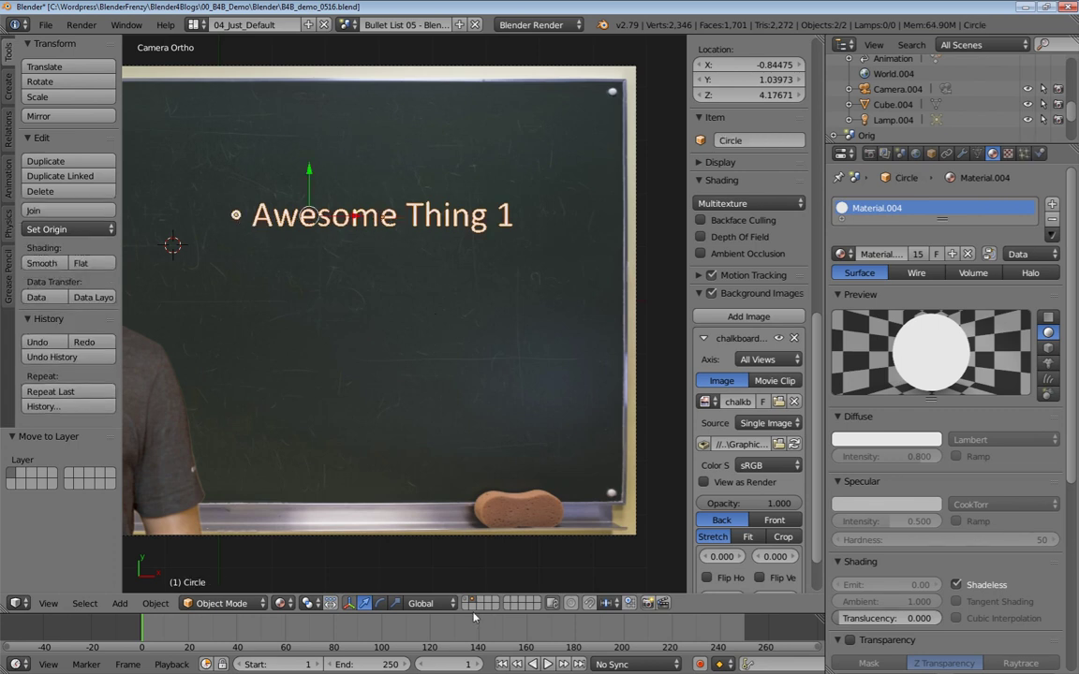
{"action": "key", "text": "m"}
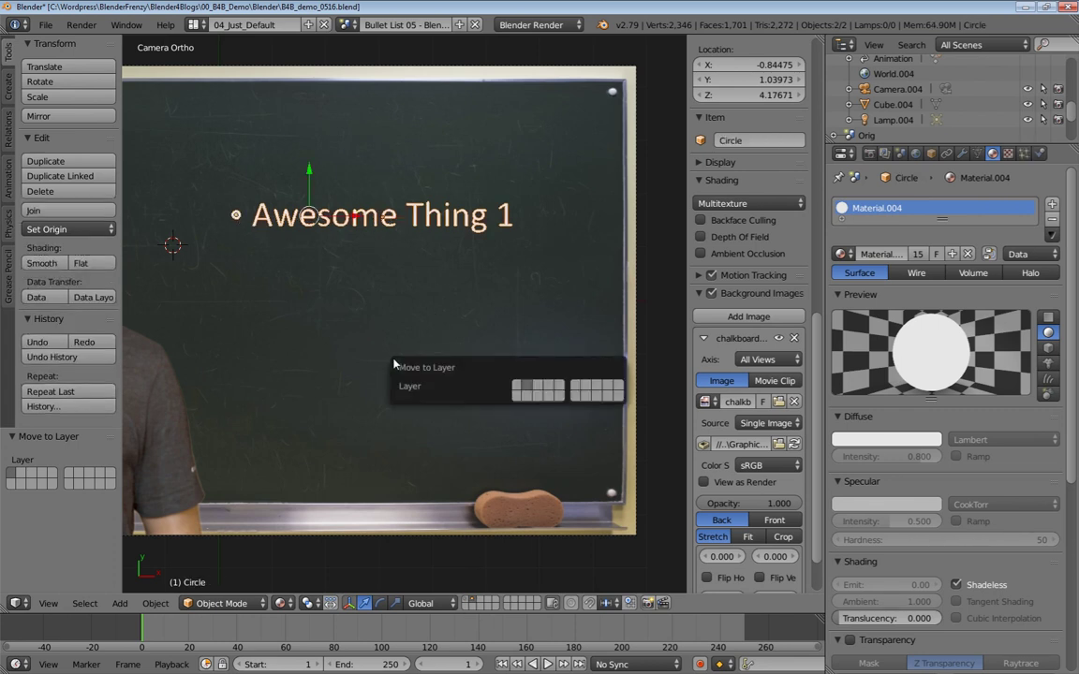
{"action": "left_click", "coordinate": [518, 386]}
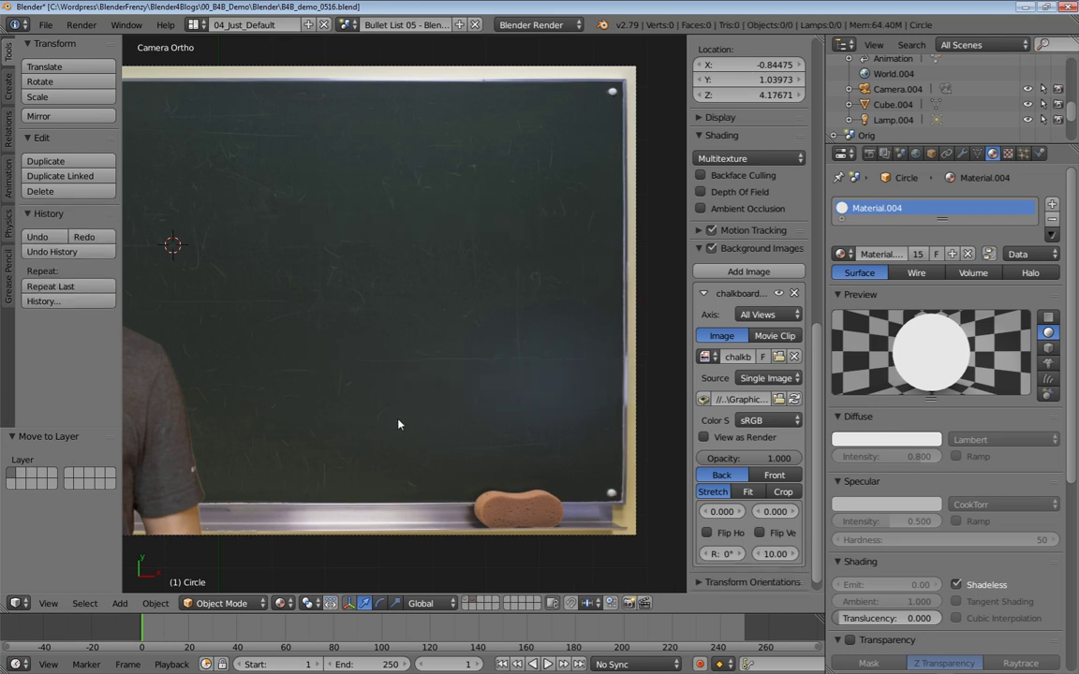
{"action": "left_click", "coordinate": [467, 600]}
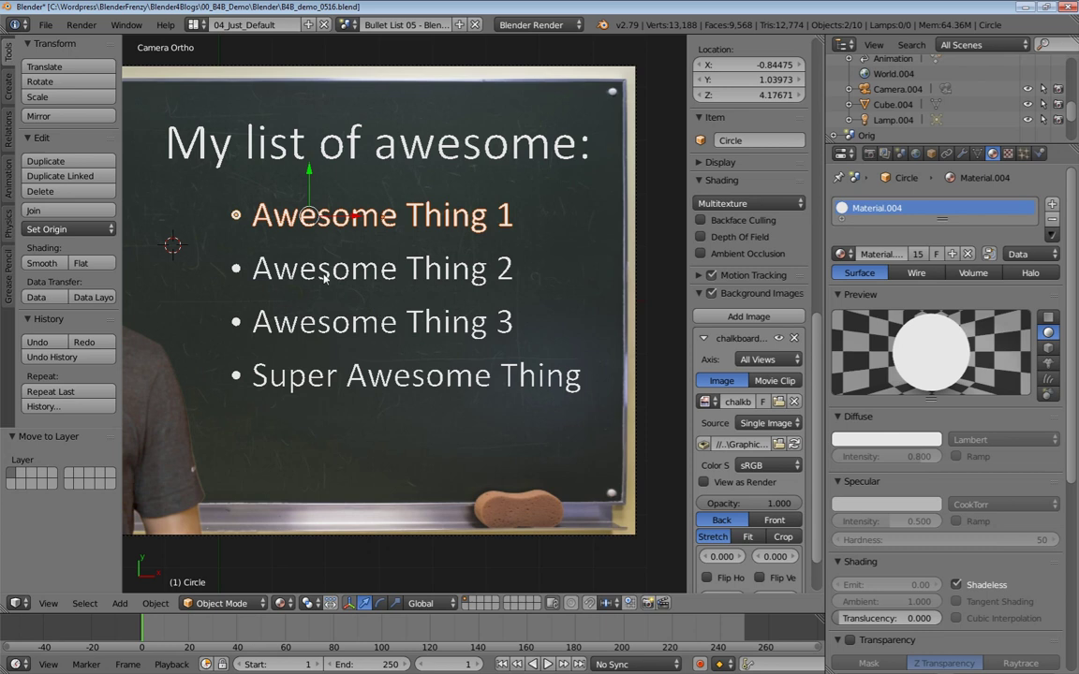
- Move the Awesome Thing 1 text and its bullet circle to layer 2
{"action": "right_click", "coordinate": [227, 116]}
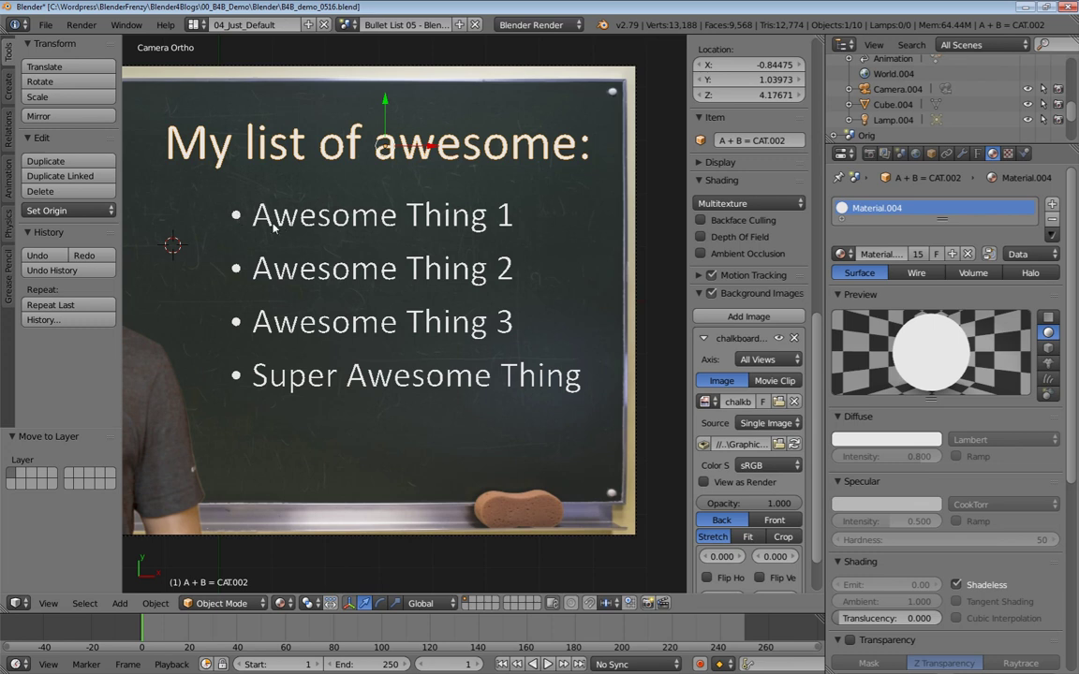
{"action": "right_click", "coordinate": [235, 216]}
{"action": "right_click", "coordinate": [351, 216], "text": "shift"}
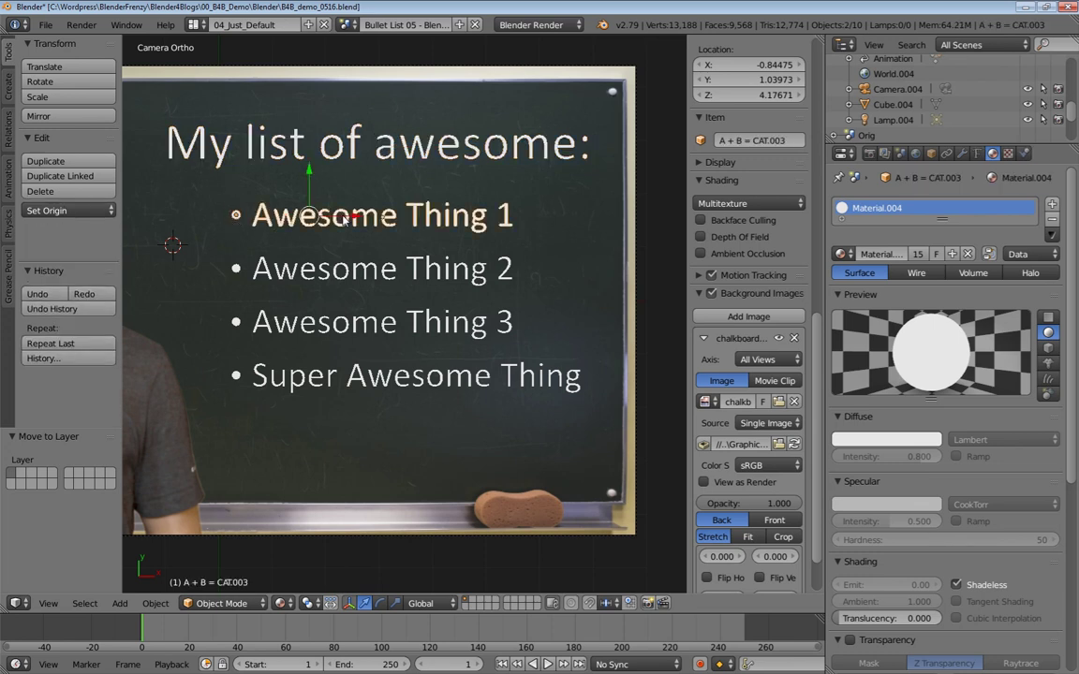
{"action": "key", "text": "m"}
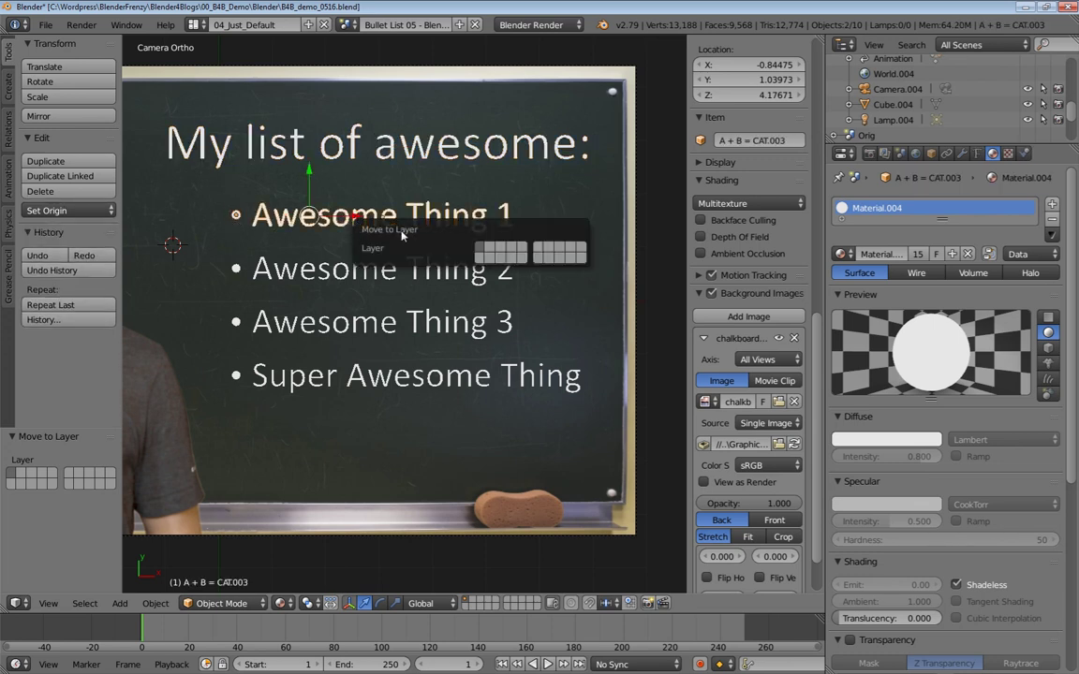
{"action": "left_click", "coordinate": [489, 248]}
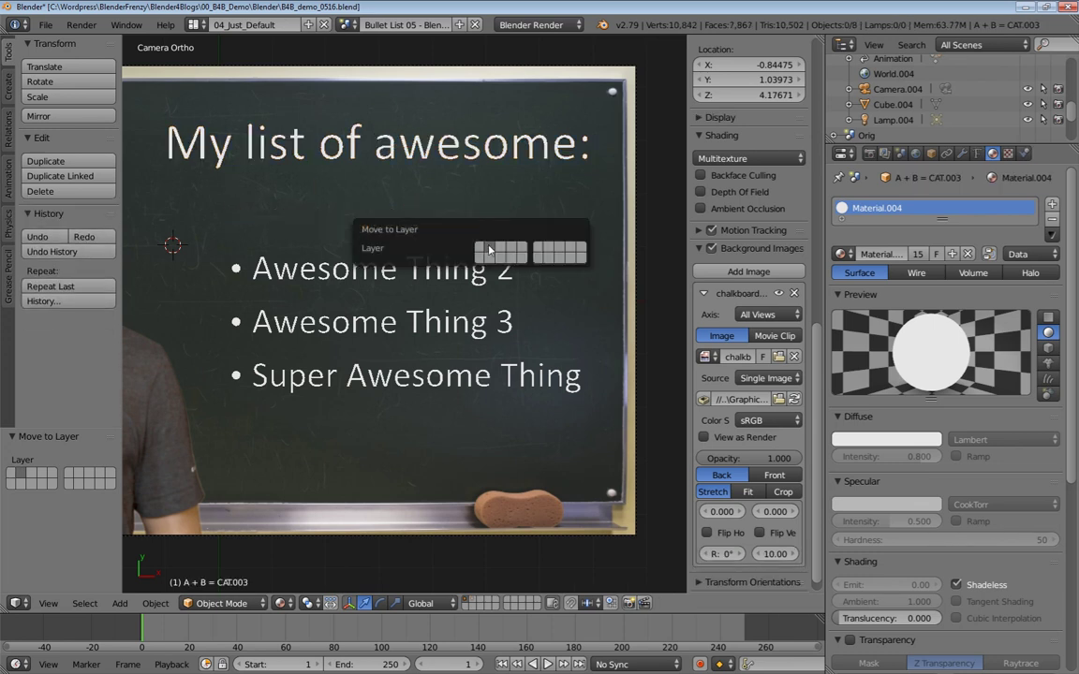
- Move the Awesome Thing 2 text and its bullet circle to layer 3
{"action": "right_click", "coordinate": [232, 260]}
{"action": "right_click", "coordinate": [407, 275], "text": "shift"}
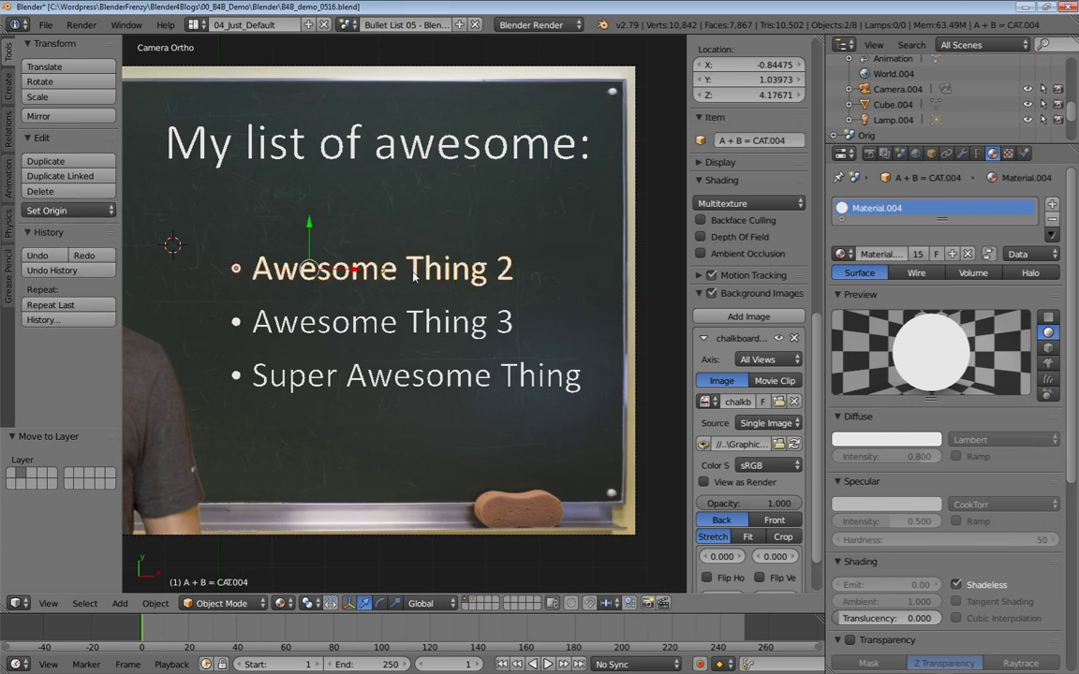
{"action": "key", "text": "m"}
{"action": "left_click", "coordinate": [537, 305]}
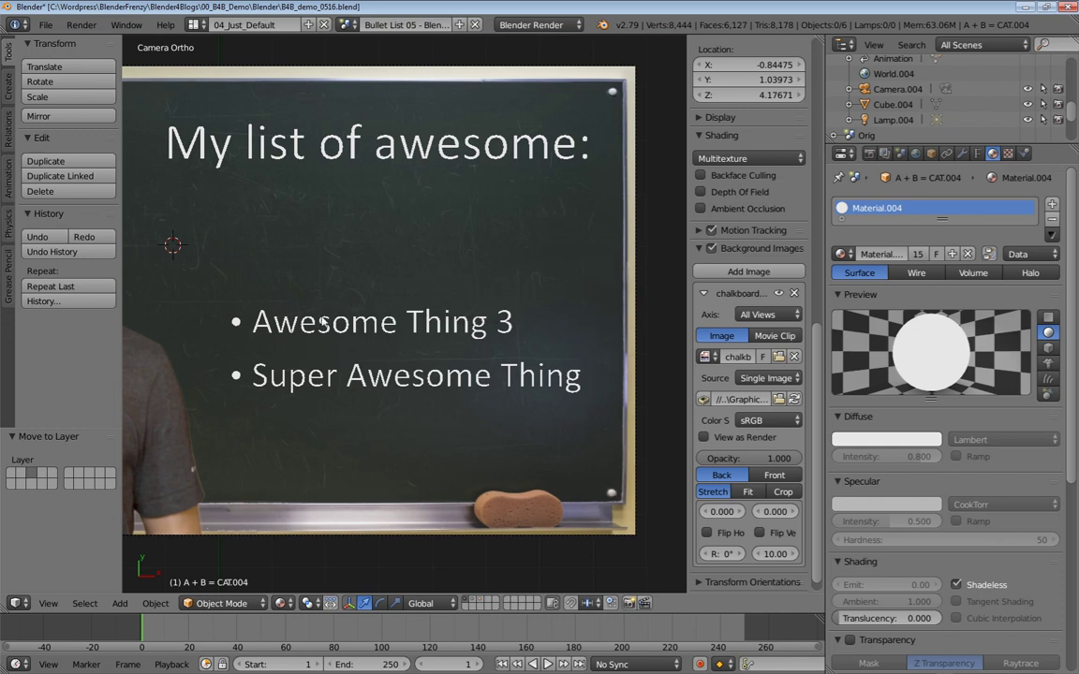
- Move the Awesome Thing 3 text and its bullet circle to layer 4
{"action": "right_click", "coordinate": [235, 322]}
{"action": "right_click", "coordinate": [359, 328], "text": "shift"}
{"action": "key", "text": "m"}
{"action": "left_click", "coordinate": [508, 352]}
- Move the Super Awesome Thing text and its bullet circle to layer 5
{"action": "right_click", "coordinate": [235, 375]}
{"action": "right_click", "coordinate": [324, 376], "text": "shift"}
{"action": "key", "text": "m"}
{"action": "left_click", "coordinate": [485, 400]}
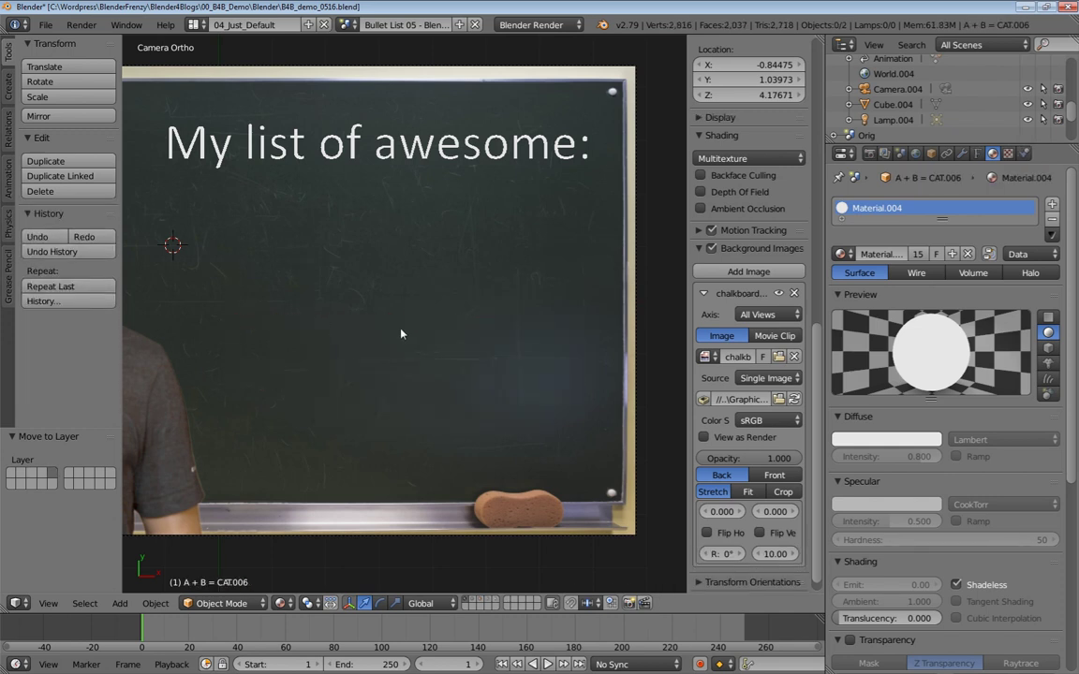
- Show layers 2 to 5 together with the heading's layer, and deselect all objects
{"action": "left_click", "coordinate": [475, 601], "text": "shift"}
{"action": "left_click", "coordinate": [481, 601], "text": "shift"}
{"action": "left_click", "coordinate": [488, 601], "text": "shift"}
{"action": "left_click", "coordinate": [496, 601], "text": "shift"}
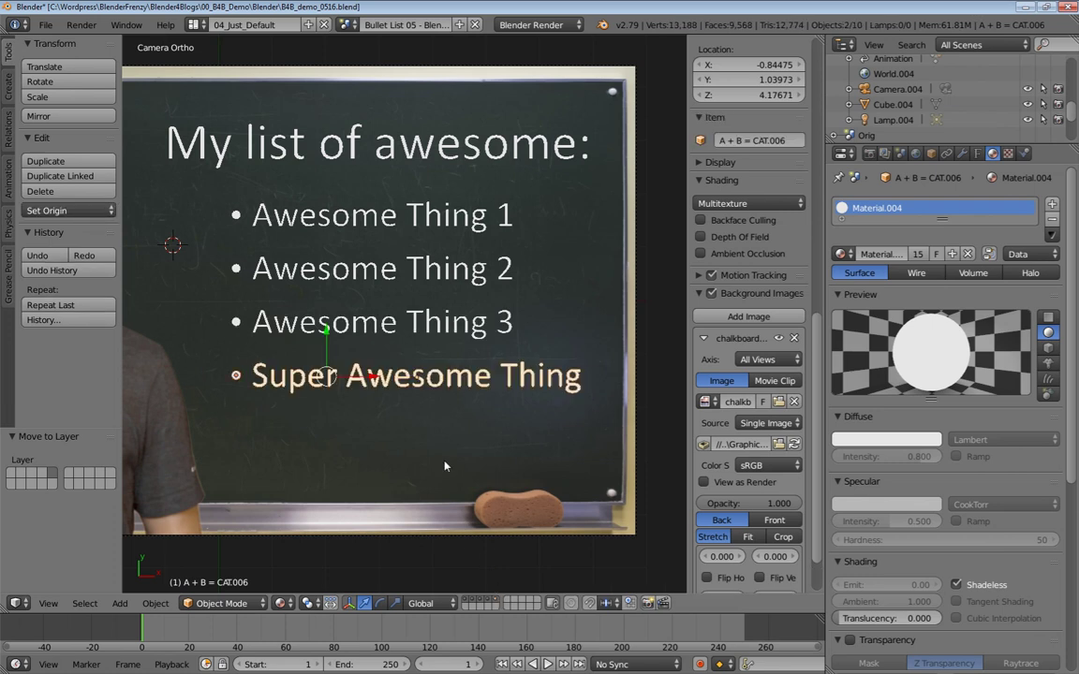
{"action": "key", "text": "a"}
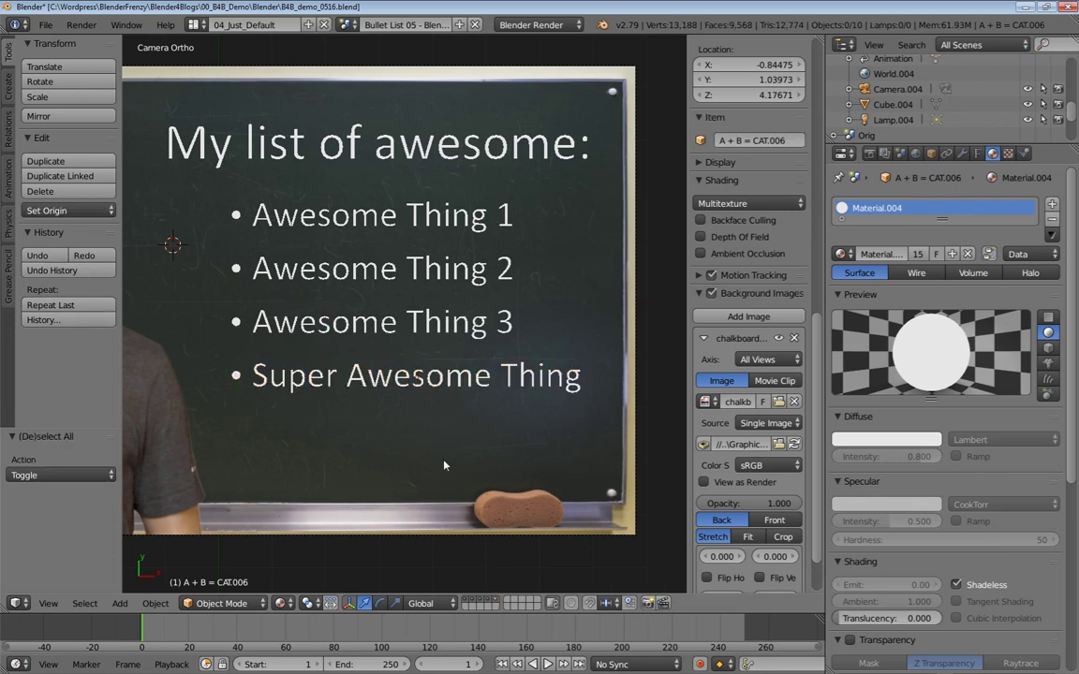
{"action": "scroll", "coordinate": [369, 412], "scroll_direction": "up", "scroll_amount": 1}
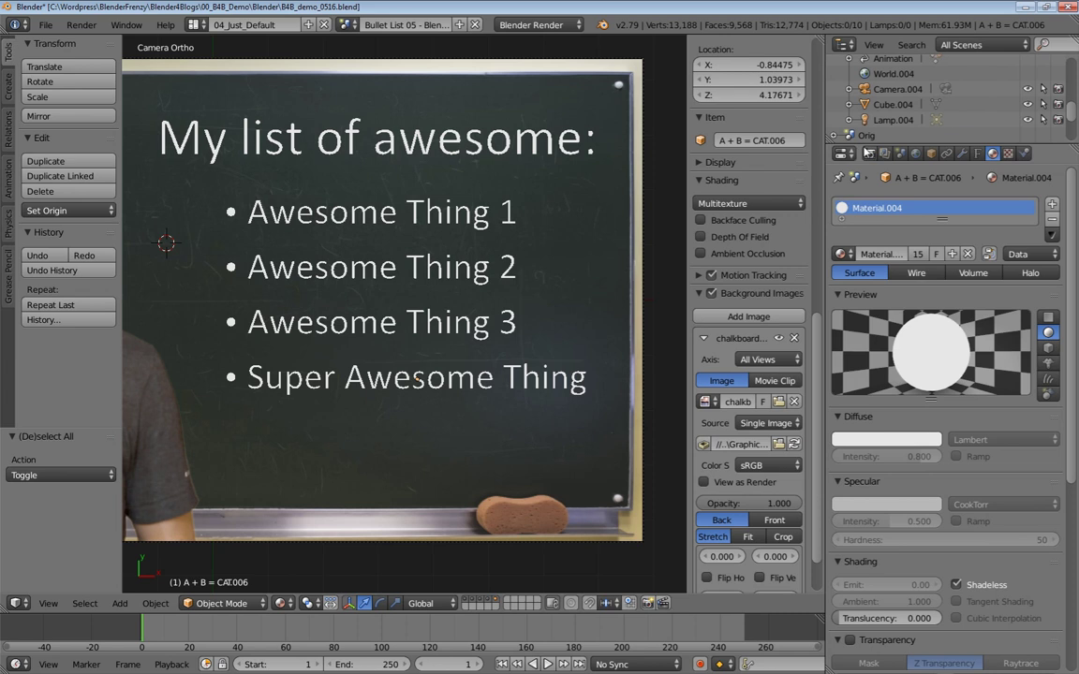
- Turn off Compositing and Sequencer in the scene's post-processing render settings
{"action": "left_click", "coordinate": [869, 154]}
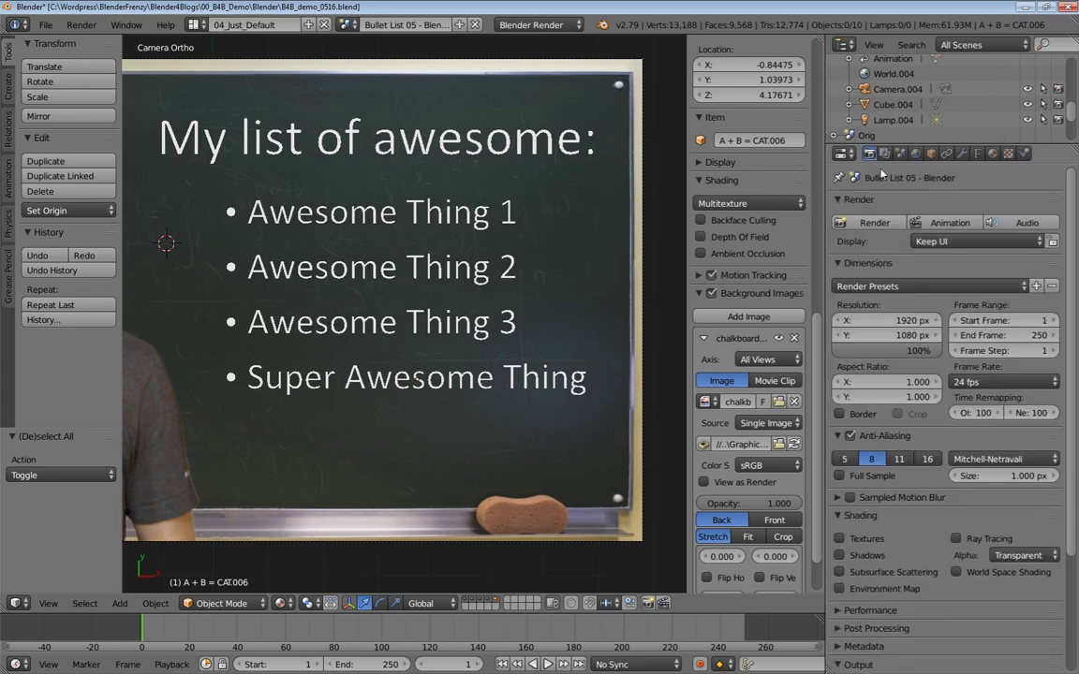
{"action": "scroll", "coordinate": [888, 393], "scroll_direction": "down", "scroll_amount": 4}
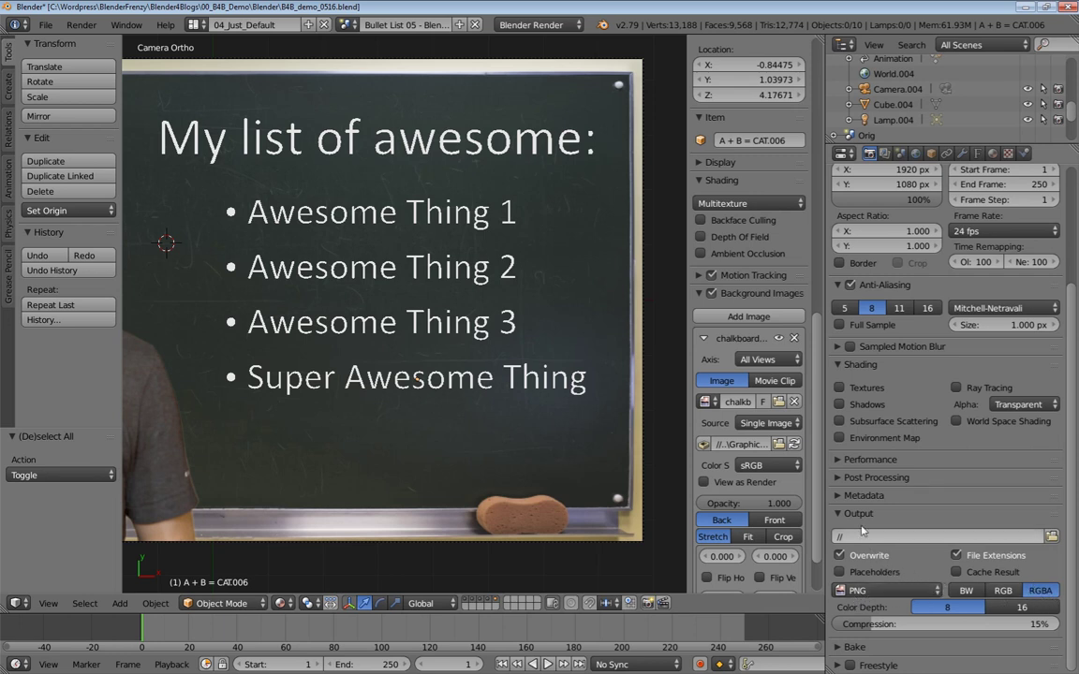
{"action": "left_click", "coordinate": [855, 479]}
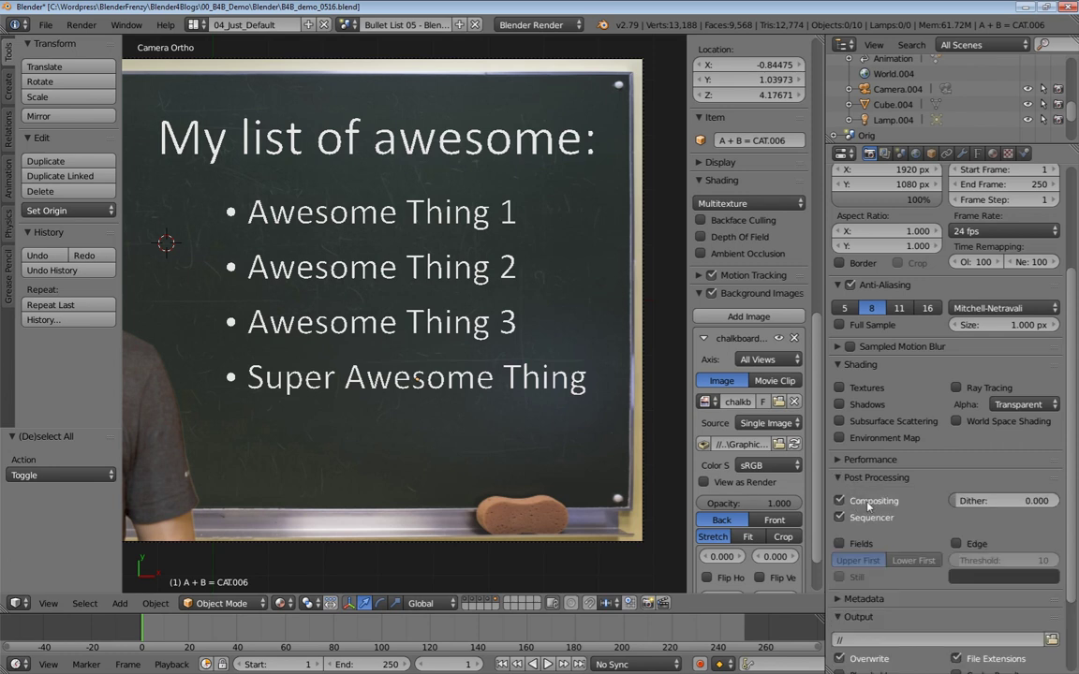
{"action": "left_click", "coordinate": [854, 502]}
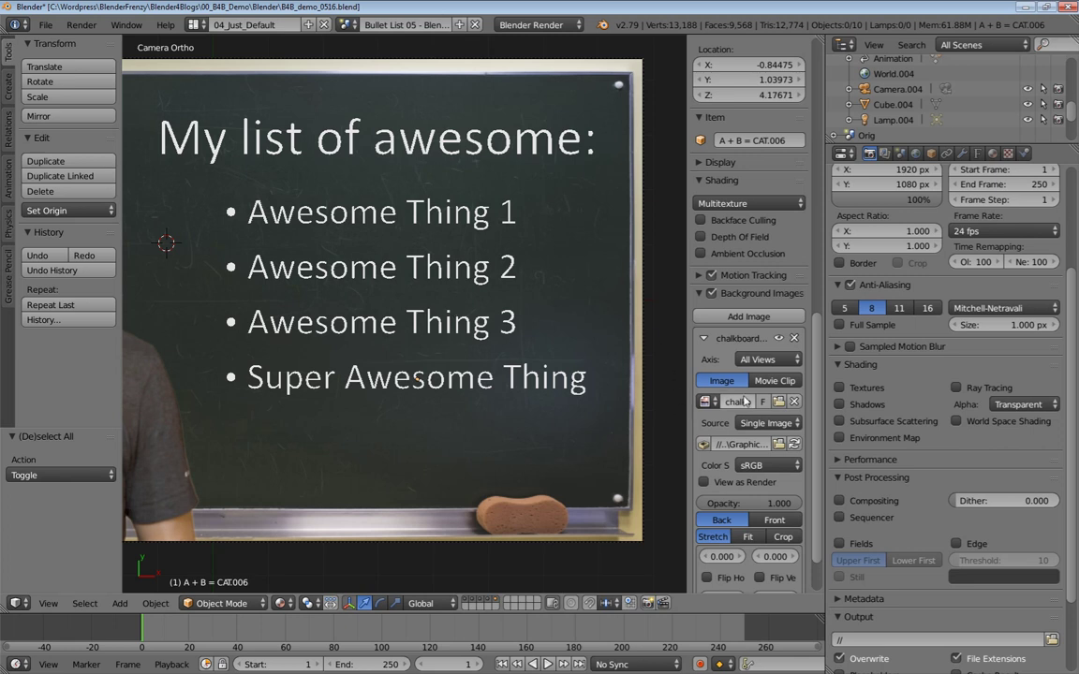
- Render the full bullet list as a still image and view the result in the 03 Just Rendering screen layout
{"action": "scroll", "coordinate": [854, 379], "scroll_direction": "up", "scroll_amount": 4}
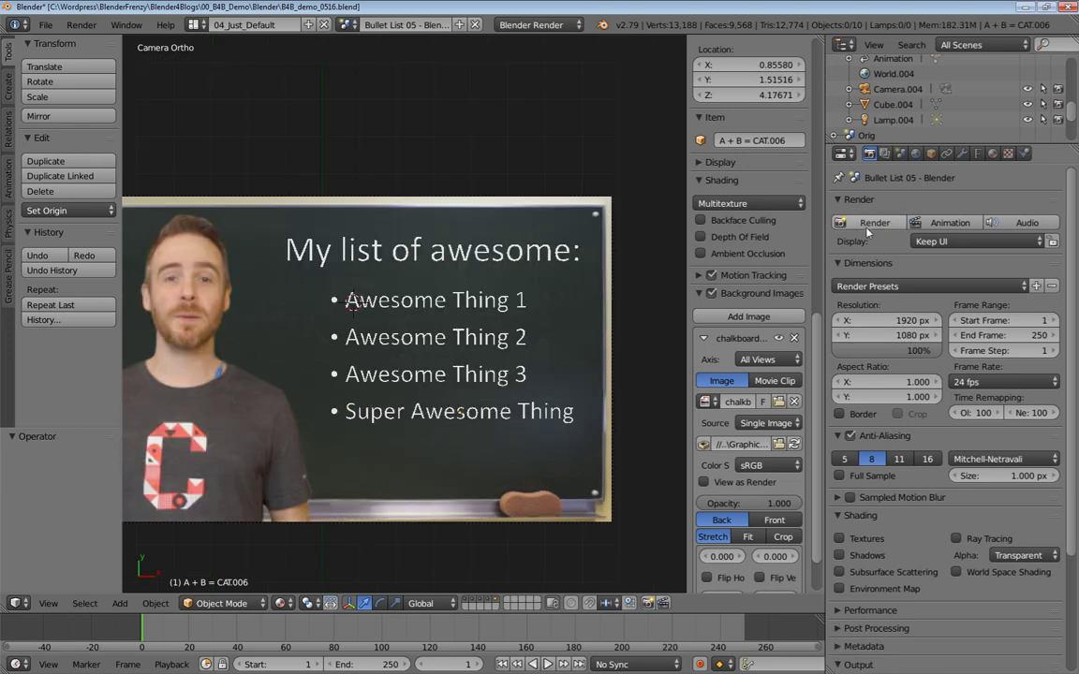
{"action": "left_click", "coordinate": [940, 242]}
{"action": "left_click", "coordinate": [940, 242]}
{"action": "left_click", "coordinate": [190, 24]}
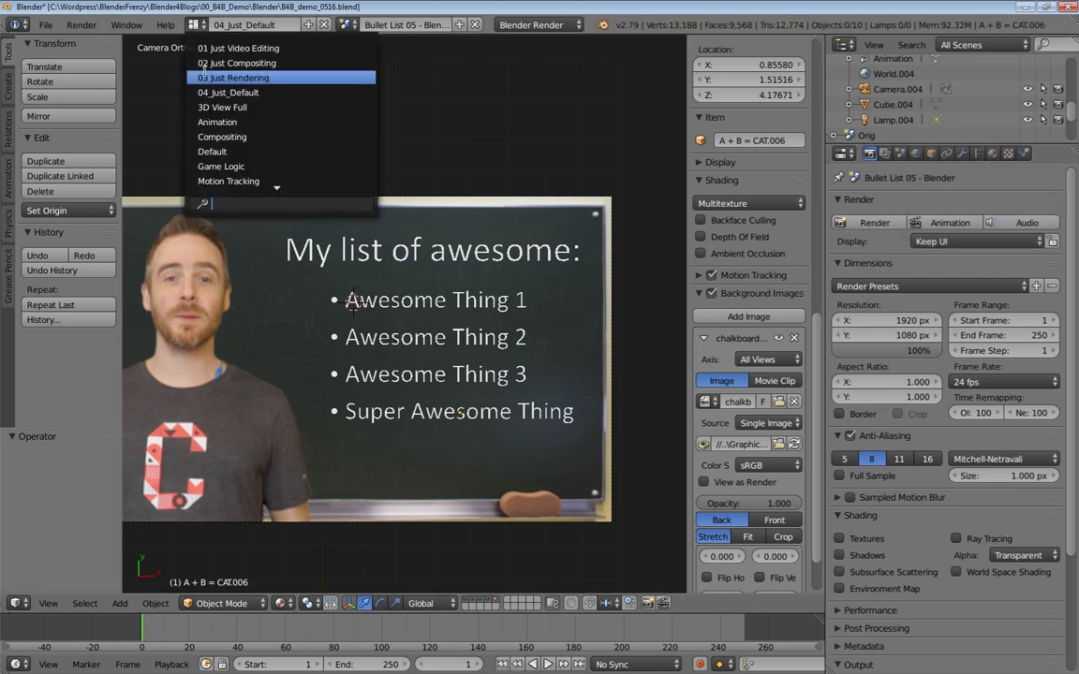
{"action": "left_click", "coordinate": [191, 74]}
{"action": "left_click", "coordinate": [85, 588]}
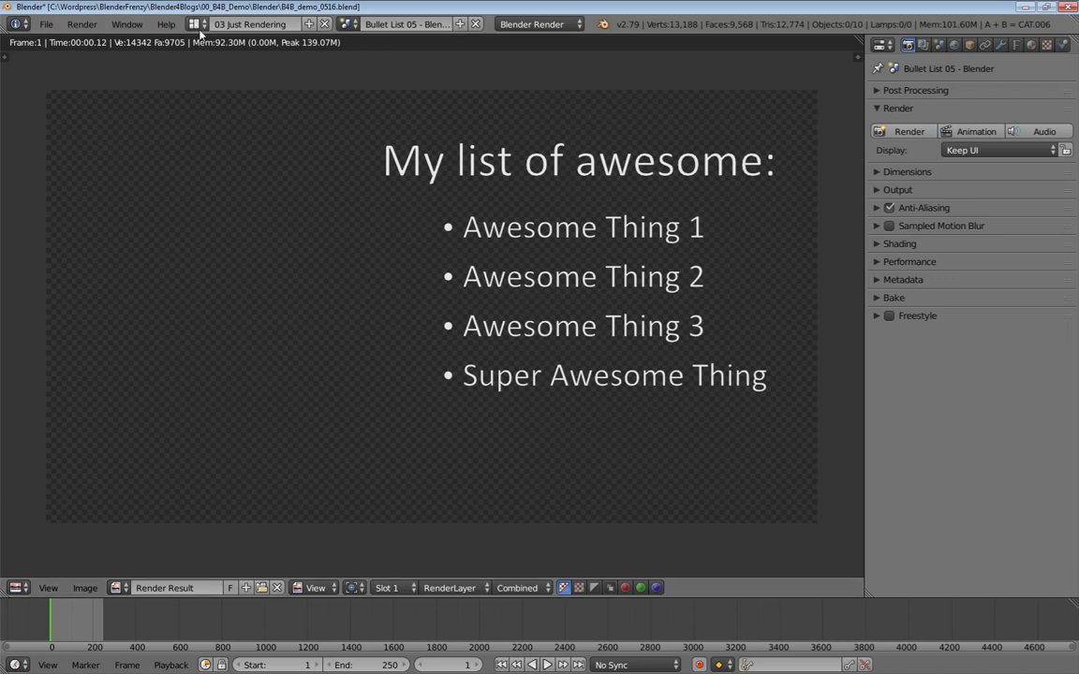
- Switch to the Bullet List 03 - Mask scene in the 01 Just Video Editing layout and scrub to frame 1554
{"action": "left_click", "coordinate": [346, 24]}
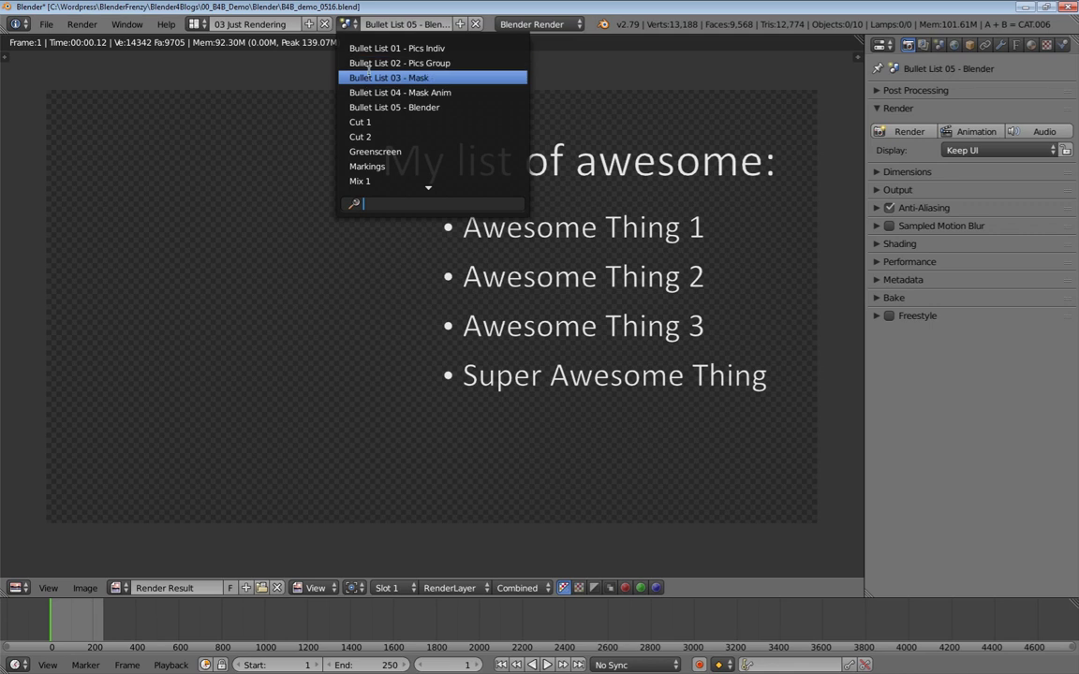
{"action": "left_click", "coordinate": [370, 77]}
{"action": "left_click", "coordinate": [194, 23]}
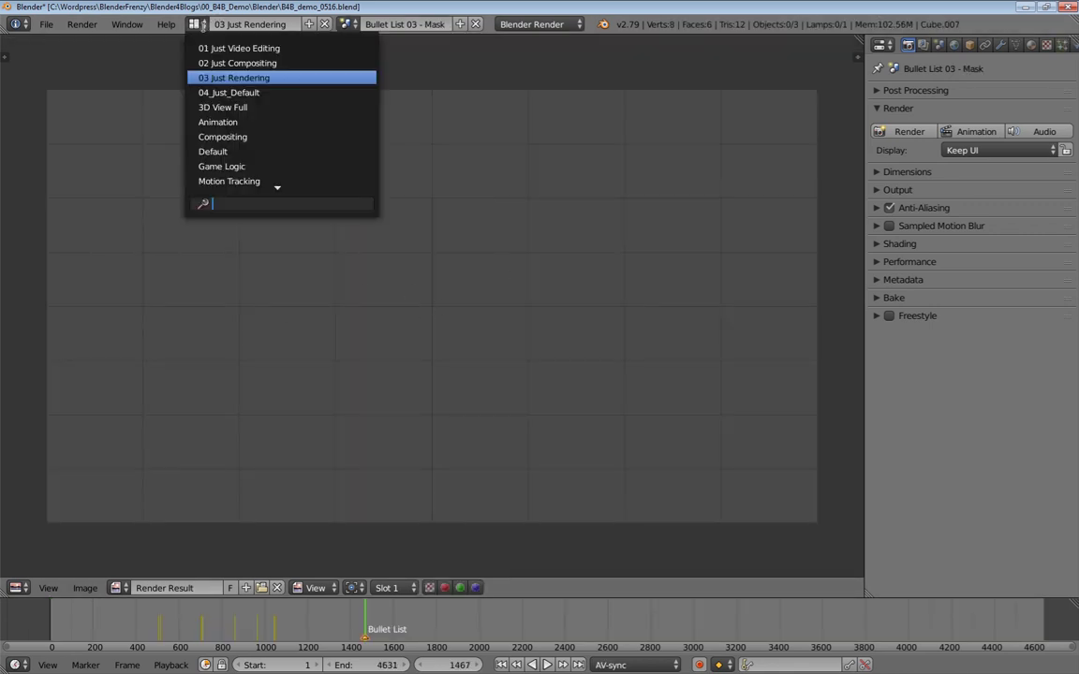
{"action": "left_click", "coordinate": [234, 43]}
{"action": "left_click_drag", "start_coordinate": [270, 485], "coordinate": [294, 488]}
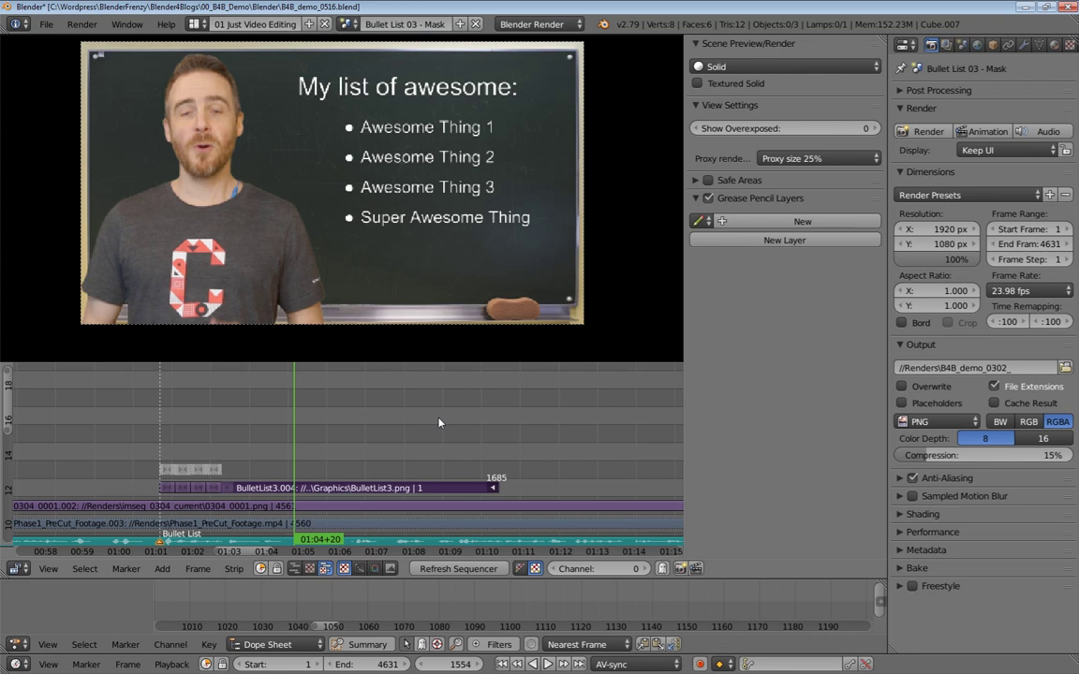